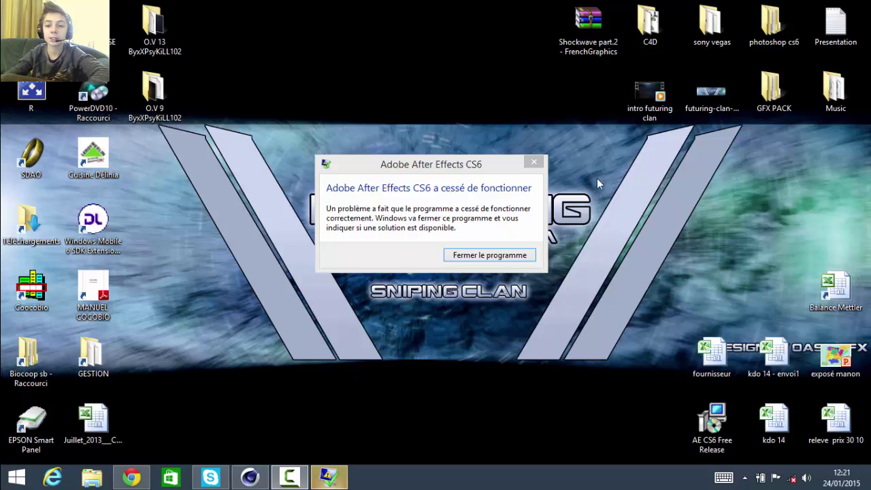
Close the After Effects crash message.
{"action": "left_click", "coordinate": [533, 163]}
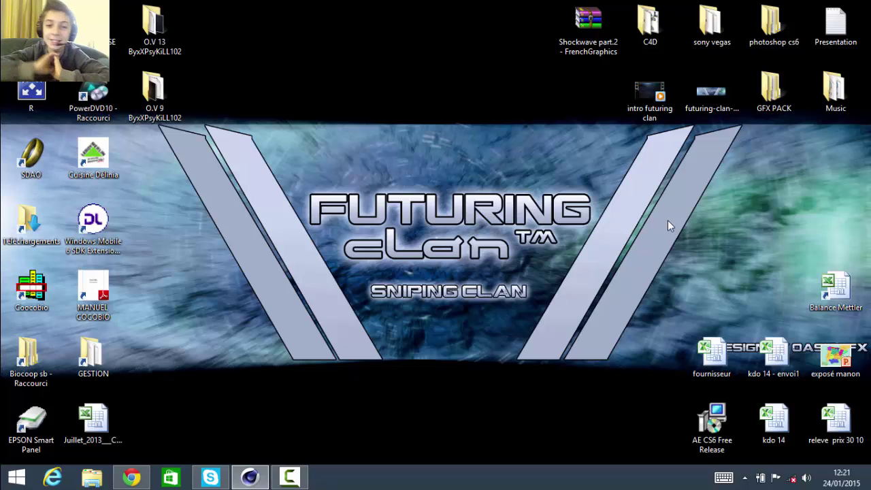
{"action": "left_click_drag", "start_coordinate": [330, 95], "coordinate": [456, 344]}
{"action": "left_click_drag", "start_coordinate": [292, 341], "coordinate": [290, 303]}
{"action": "left_click_drag", "start_coordinate": [275, 158], "coordinate": [609, 315]}
{"action": "left_click_drag", "start_coordinate": [355, 281], "coordinate": [506, 293]}
Rearrange the fournisseur, kdo 14 - envoi1, Balance Mettler and exposé file icons on the desktop.
{"action": "left_click_drag", "start_coordinate": [708, 351], "coordinate": [649, 406]}
{"action": "left_click_drag", "start_coordinate": [754, 351], "coordinate": [571, 354]}
{"action": "left_click_drag", "start_coordinate": [835, 356], "coordinate": [712, 358]}
{"action": "left_click_drag", "start_coordinate": [589, 351], "coordinate": [836, 352]}
{"action": "left_click_drag", "start_coordinate": [836, 287], "coordinate": [775, 354]}
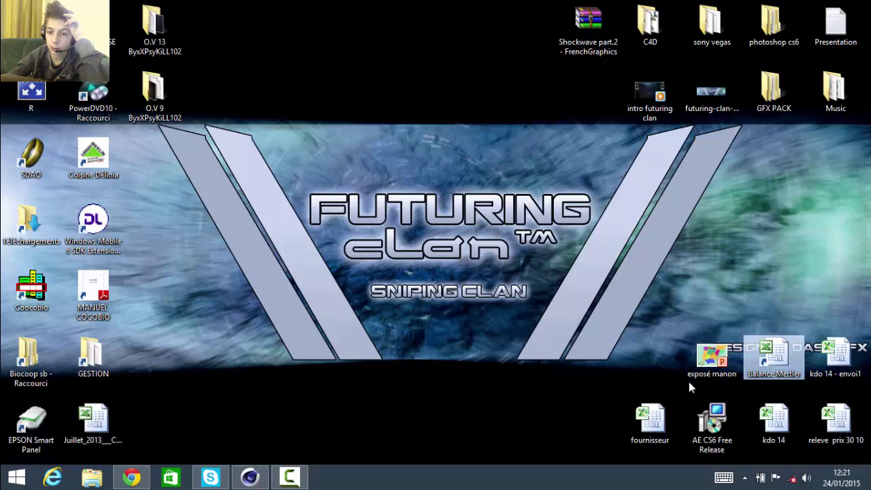
Play the "intro futuring clan" video from the desktop in a maximized player, and close the player.
{"action": "double_click", "coordinate": [659, 105]}
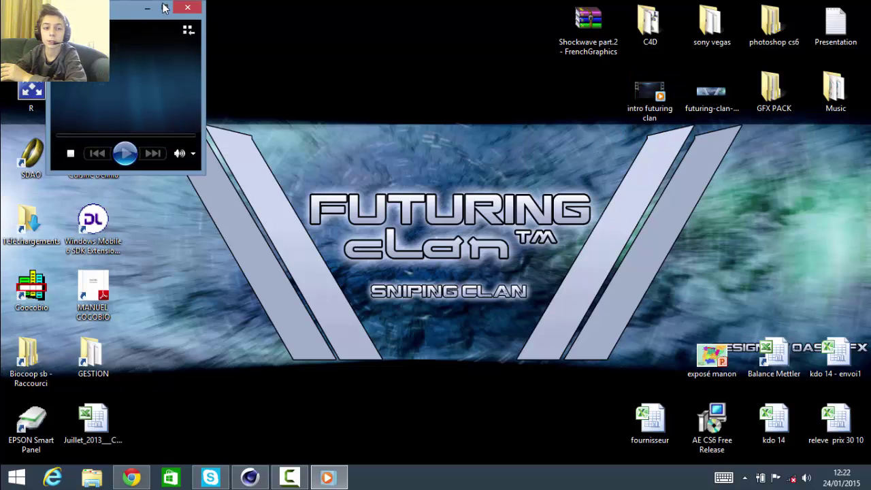
{"action": "left_click", "coordinate": [165, 8]}
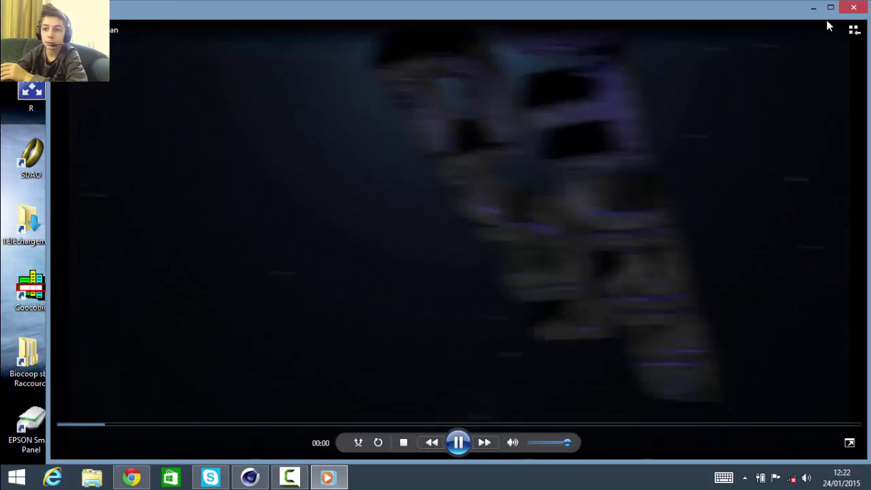
{"action": "left_click", "coordinate": [830, 7]}
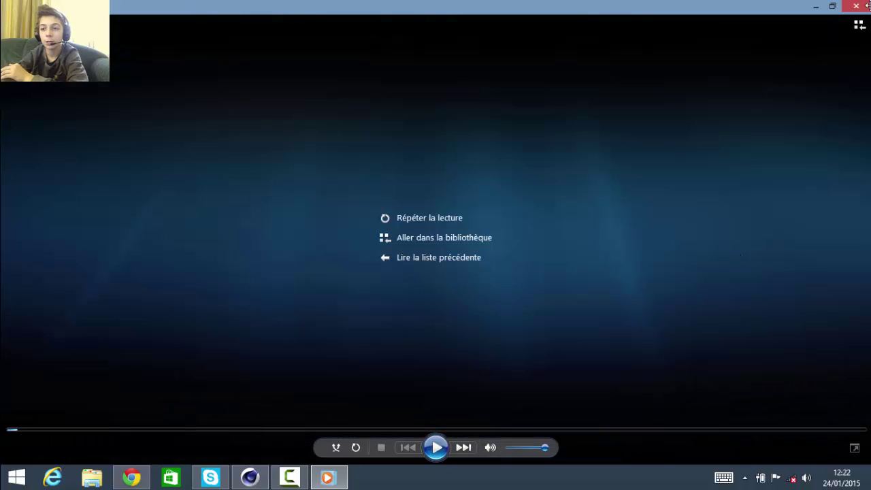
{"action": "left_click", "coordinate": [867, 6]}
{"action": "left_click_drag", "start_coordinate": [552, 266], "coordinate": [681, 177]}
{"action": "left_click_drag", "start_coordinate": [361, 76], "coordinate": [456, 328]}
{"action": "left_click_drag", "start_coordinate": [278, 364], "coordinate": [649, 157]}
{"action": "mouse_move", "coordinate": [869, 125]}
{"action": "left_mouse_down"}
{"action": "mouse_move", "coordinate": [625, 208]}
{"action": "mouse_move", "coordinate": [370, 274]}
{"action": "mouse_move", "coordinate": [290, 307]}
{"action": "mouse_move", "coordinate": [196, 314]}
{"action": "mouse_move", "coordinate": [370, 325]}
{"action": "mouse_move", "coordinate": [269, 324]}
{"action": "mouse_move", "coordinate": [312, 305]}
{"action": "mouse_move", "coordinate": [262, 311]}
{"action": "mouse_move", "coordinate": [125, 301]}
{"action": "mouse_move", "coordinate": [131, 309]}
{"action": "mouse_move", "coordinate": [331, 289]}
{"action": "mouse_move", "coordinate": [713, 279]}
{"action": "mouse_move", "coordinate": [264, 286]}
{"action": "mouse_move", "coordinate": [189, 299]}
{"action": "mouse_move", "coordinate": [187, 310]}
{"action": "left_mouse_up"}
{"action": "mouse_move", "coordinate": [224, 313]}
{"action": "left_mouse_down"}
{"action": "mouse_move", "coordinate": [865, 232]}
{"action": "mouse_move", "coordinate": [851, 160]}
{"action": "mouse_move", "coordinate": [776, 154]}
{"action": "left_mouse_up"}
{"action": "mouse_move", "coordinate": [767, 154]}
{"action": "left_mouse_down"}
{"action": "mouse_move", "coordinate": [254, 290]}
{"action": "mouse_move", "coordinate": [239, 314]}
{"action": "mouse_move", "coordinate": [844, 183]}
{"action": "mouse_move", "coordinate": [602, 186]}
{"action": "mouse_move", "coordinate": [604, 205]}
{"action": "mouse_move", "coordinate": [629, 196]}
{"action": "left_mouse_up"}
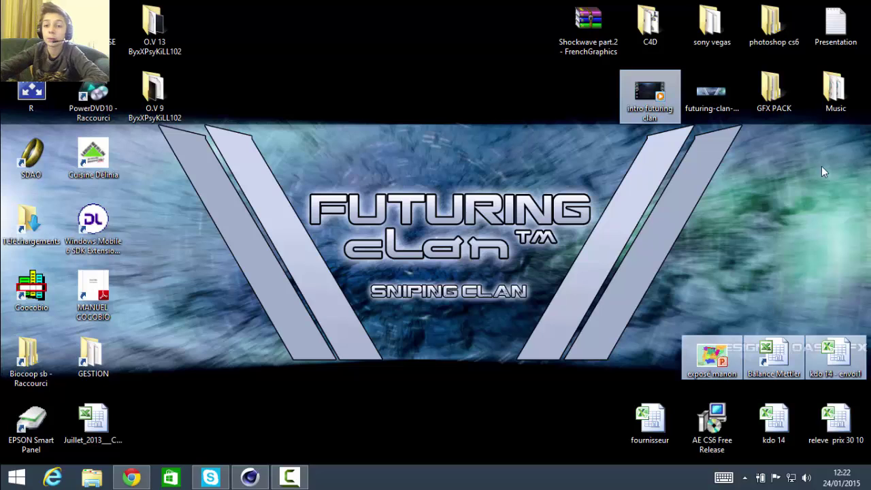
{"action": "left_click_drag", "start_coordinate": [533, 102], "coordinate": [522, 133]}
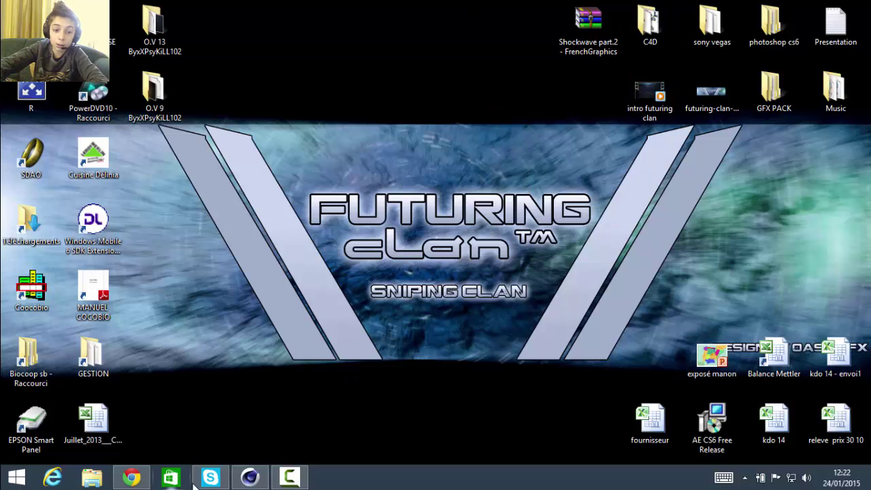
Switch to Cinema 4D and add a MoText object to the empty scene.
{"action": "mouse_move", "coordinate": [279, 470]}
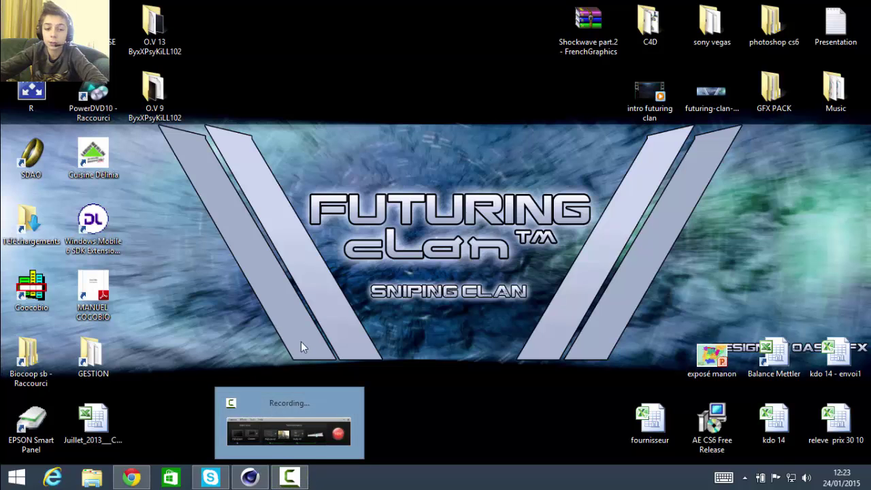
{"action": "left_click", "coordinate": [252, 479]}
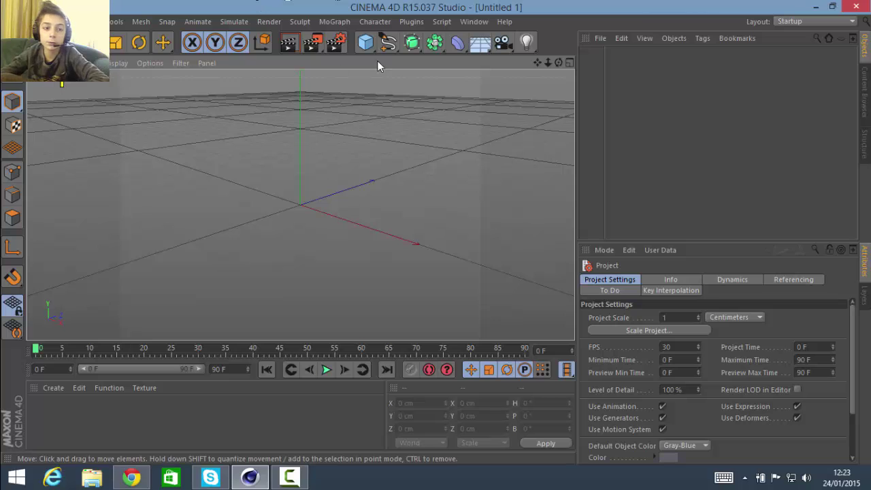
{"action": "left_click_drag", "start_coordinate": [558, 61], "coordinate": [331, 84]}
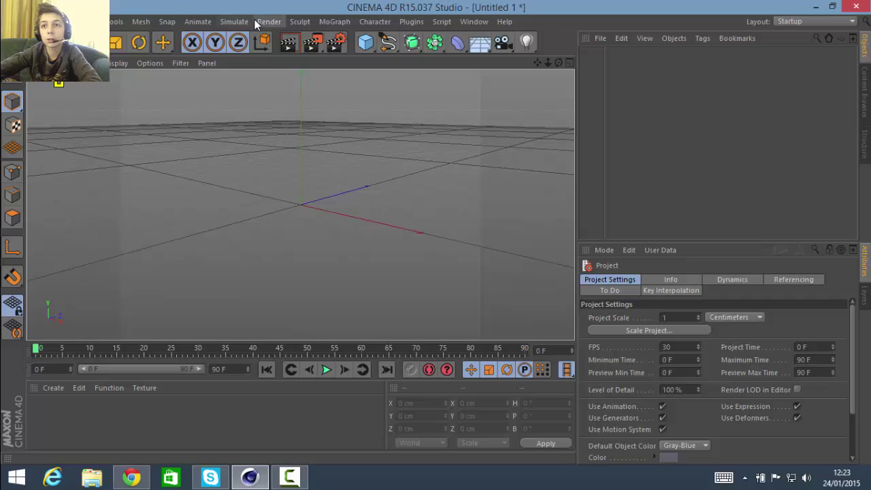
{"action": "left_click", "coordinate": [334, 22]}
{"action": "left_click", "coordinate": [356, 167]}
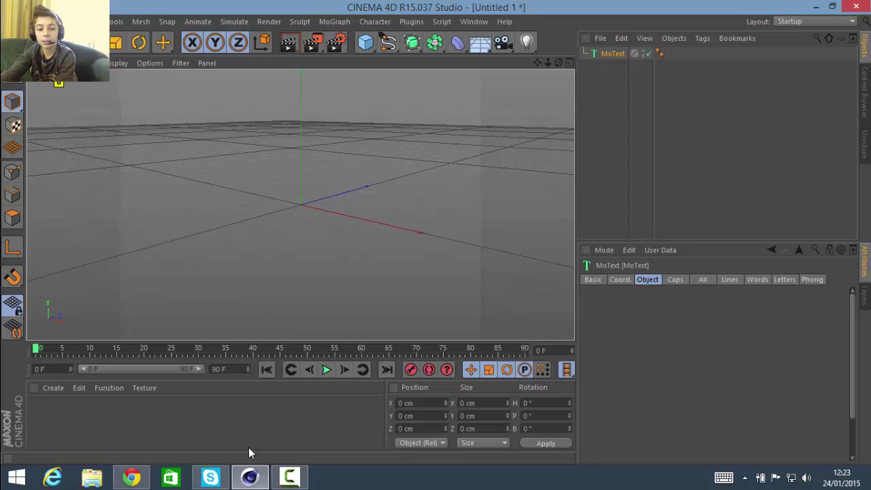
{"action": "left_click", "coordinate": [744, 479]}
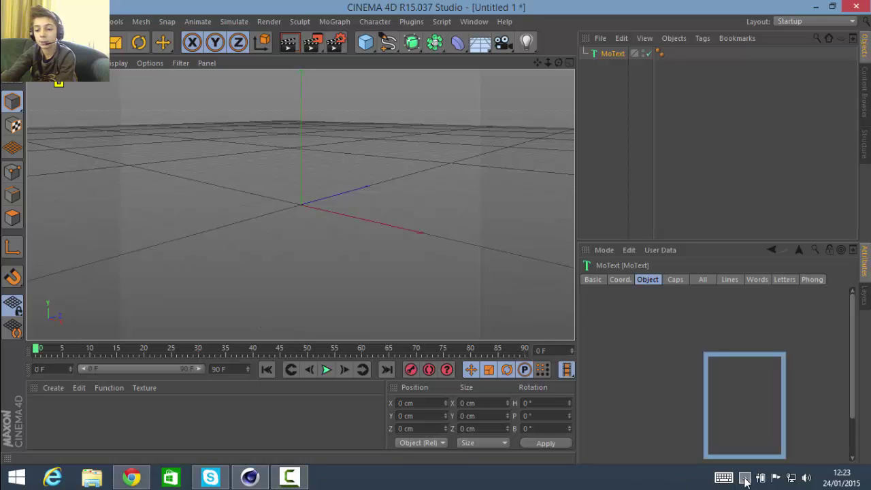
{"action": "left_click", "coordinate": [744, 478]}
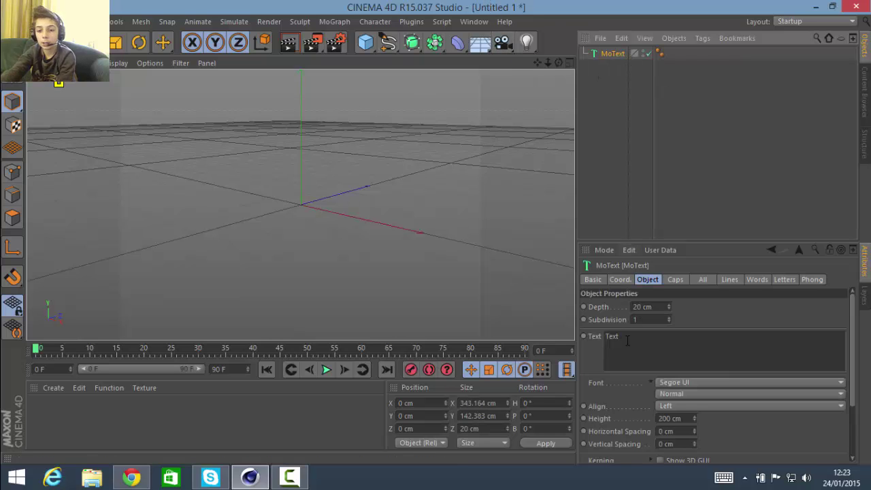
Replace the MoText object's default text with the person's nickname.
{"action": "left_click_drag", "start_coordinate": [627, 339], "coordinate": [520, 326]}
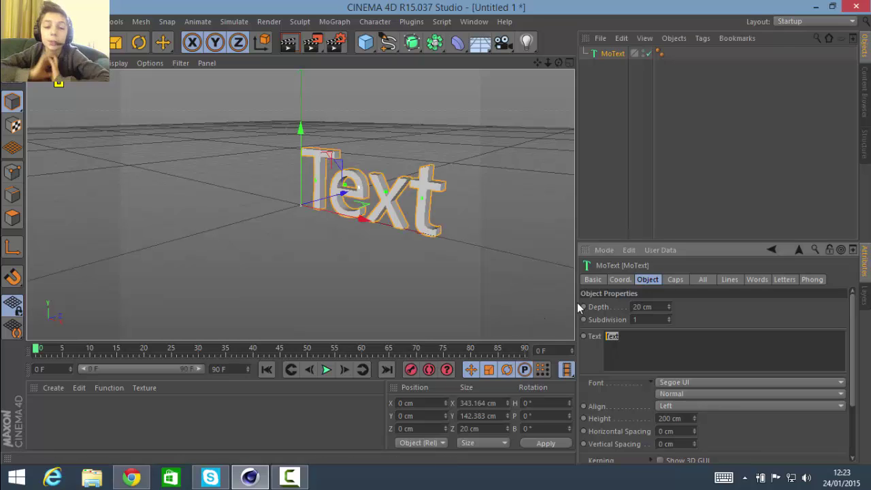
{"action": "key", "text": "BackSpace"}
{"action": "type", "text": "TD"}
{"action": "key", "text": "BackSpace"}
{"action": "type", "text": "damien"}
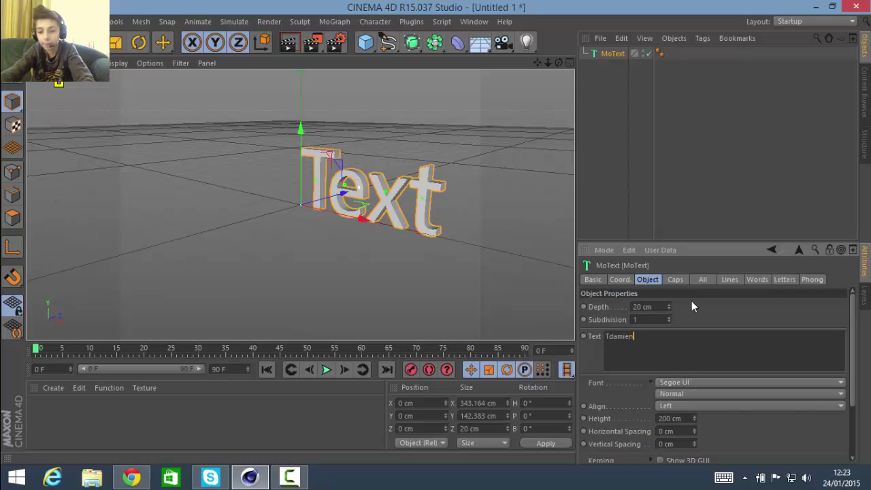
Set the MoText object's depth to 100 cm.
{"action": "left_click", "coordinate": [632, 303]}
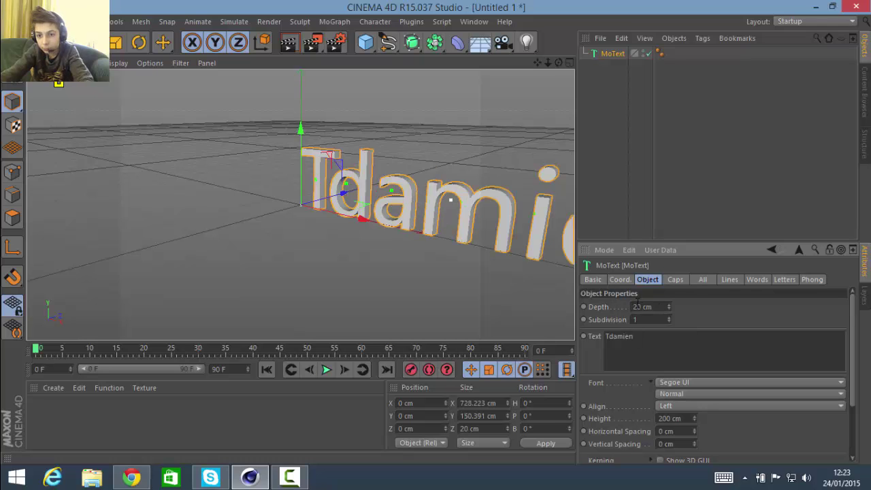
{"action": "double_click", "coordinate": [657, 306]}
{"action": "type", "text": "100"}
{"action": "key", "text": "Return"}
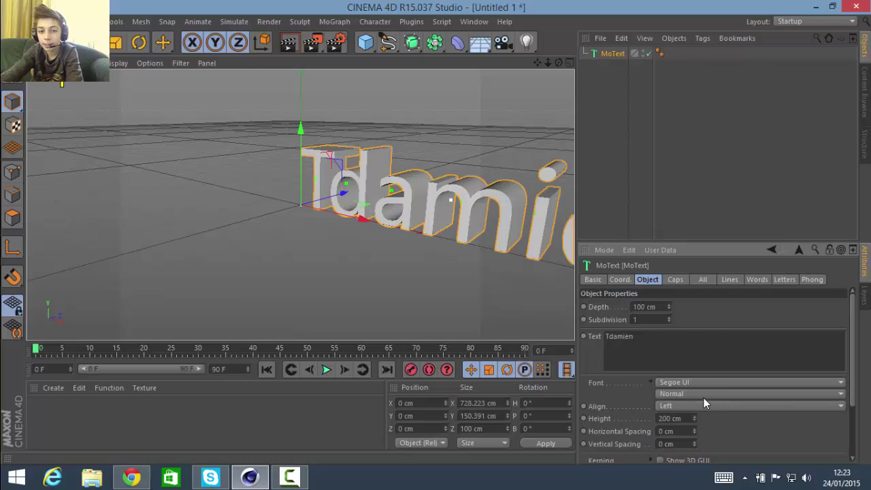
Move the text along the X axis to a position of about -259 cm.
{"action": "left_click_drag", "start_coordinate": [559, 63], "coordinate": [535, 68]}
{"action": "scroll", "coordinate": [422, 146], "scroll_direction": "up", "scroll_amount": 3}
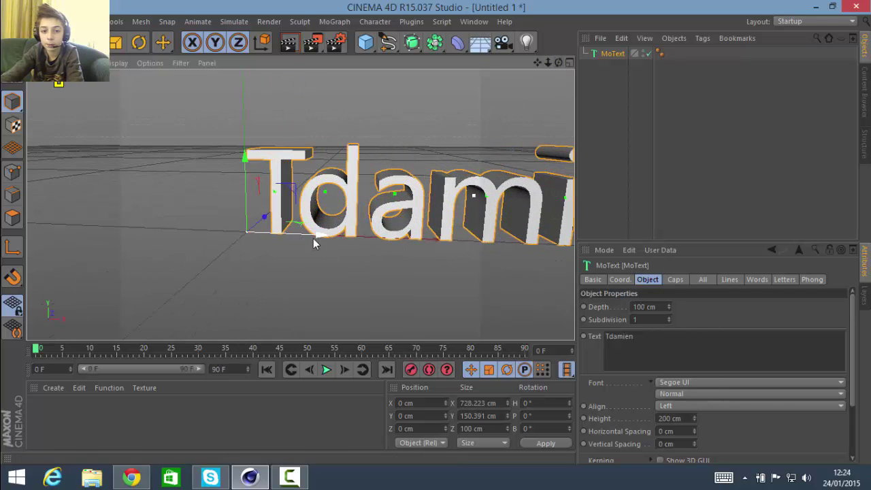
{"action": "left_click_drag", "start_coordinate": [251, 238], "coordinate": [185, 233]}
{"action": "scroll", "coordinate": [332, 205], "scroll_direction": "up", "scroll_amount": 3}
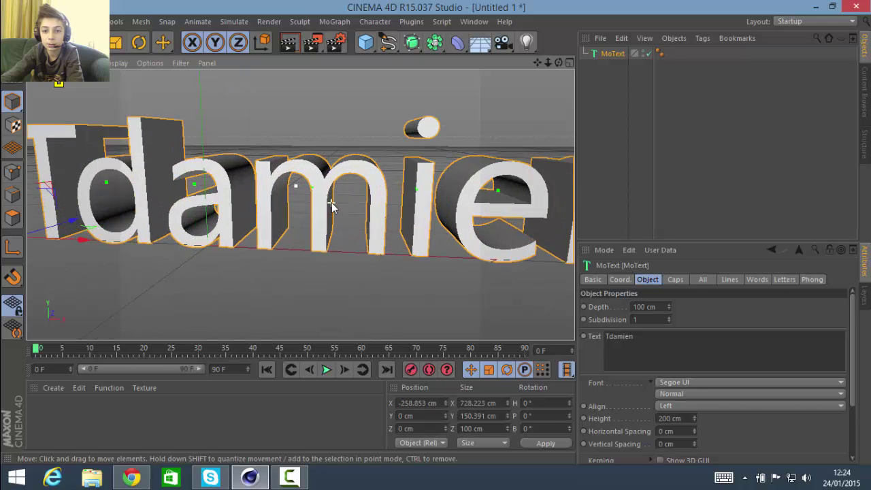
{"action": "scroll", "coordinate": [391, 208], "scroll_direction": "down", "scroll_amount": 2}
{"action": "mouse_move", "coordinate": [558, 60]}
{"action": "left_mouse_down"}
{"action": "mouse_move", "coordinate": [542, 62]}
{"action": "mouse_move", "coordinate": [557, 64]}
{"action": "left_mouse_up"}
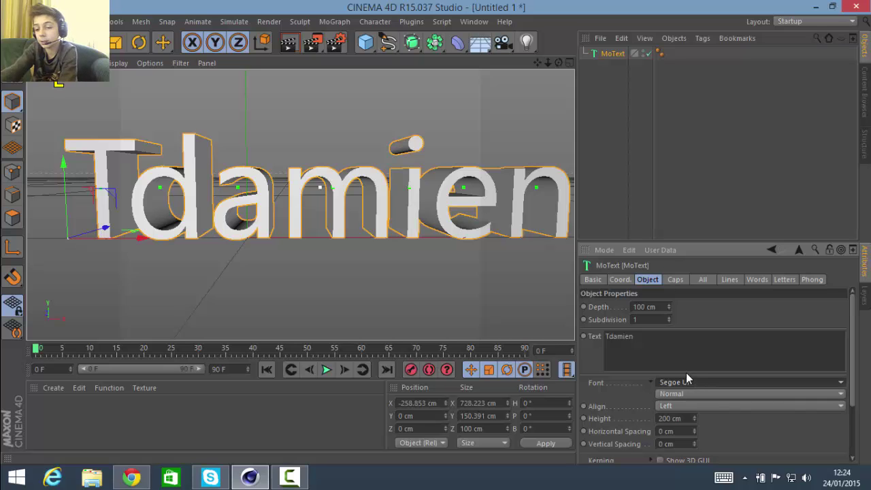
Try the Rockwell Condensed and Xirod fonts on the MoText object.
{"action": "left_click", "coordinate": [747, 382]}
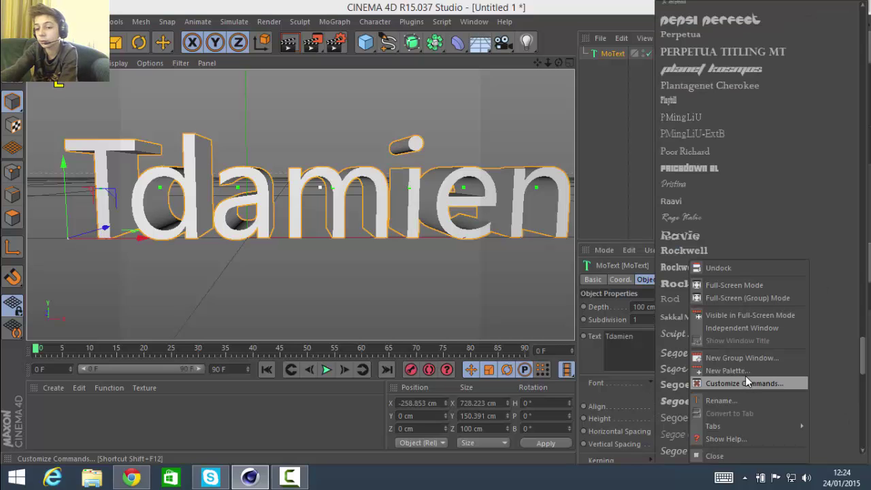
{"action": "left_click", "coordinate": [674, 266]}
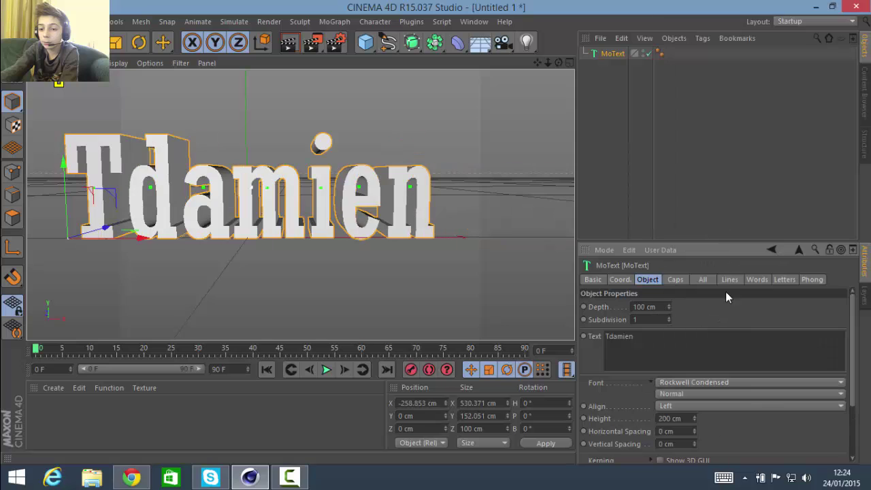
{"action": "left_click", "coordinate": [708, 383]}
{"action": "scroll", "coordinate": [725, 333], "scroll_direction": "down", "scroll_amount": 6}
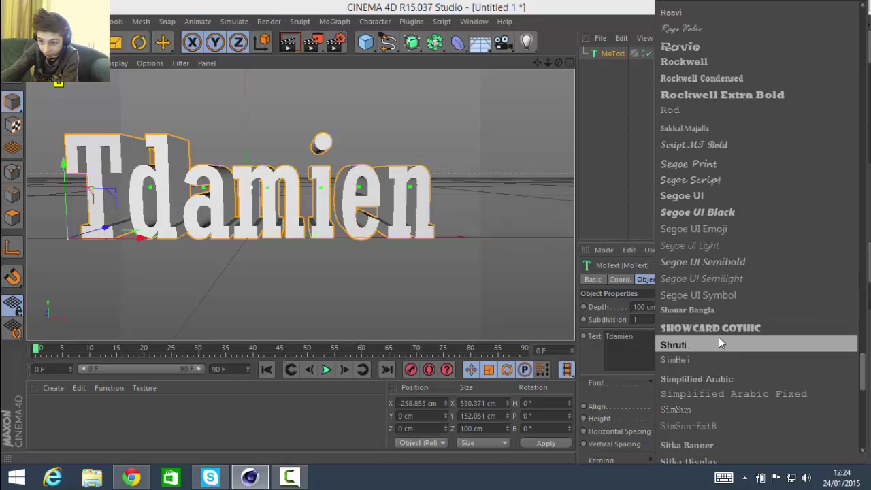
{"action": "scroll", "coordinate": [722, 320], "scroll_direction": "down", "scroll_amount": 6}
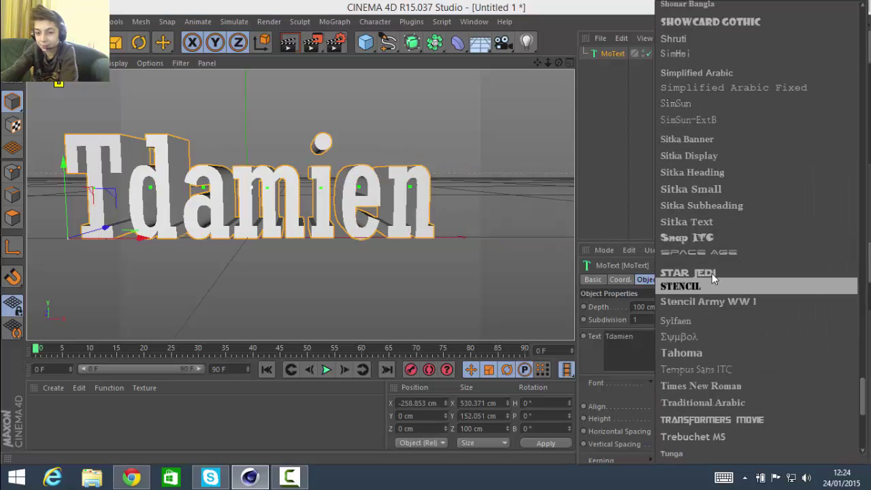
{"action": "scroll", "coordinate": [712, 254], "scroll_direction": "down", "scroll_amount": 6}
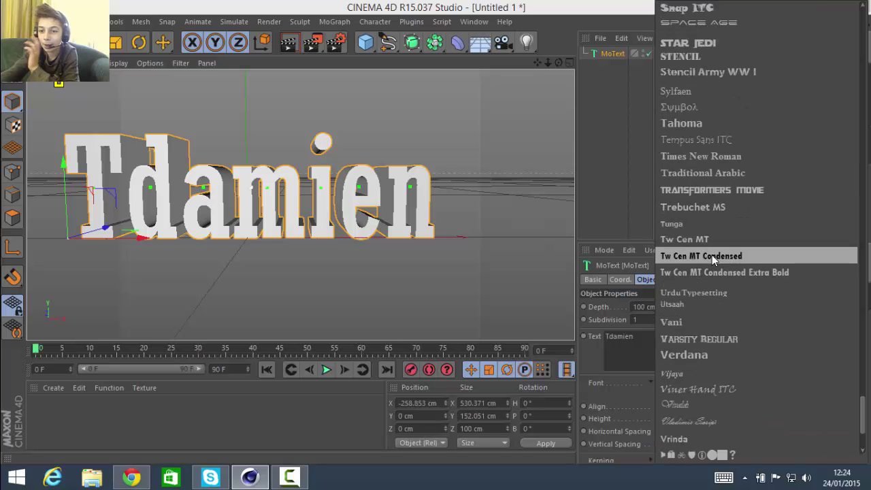
{"action": "scroll", "coordinate": [712, 254], "scroll_direction": "down", "scroll_amount": 5}
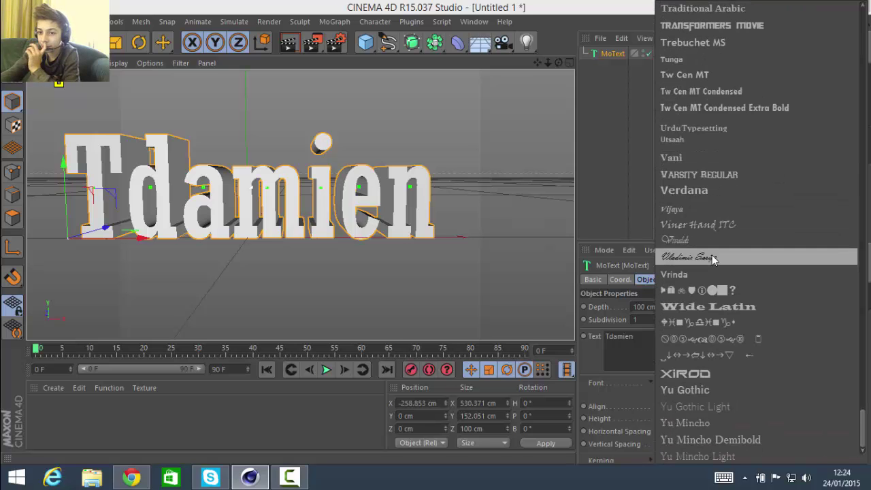
{"action": "left_click", "coordinate": [685, 374]}
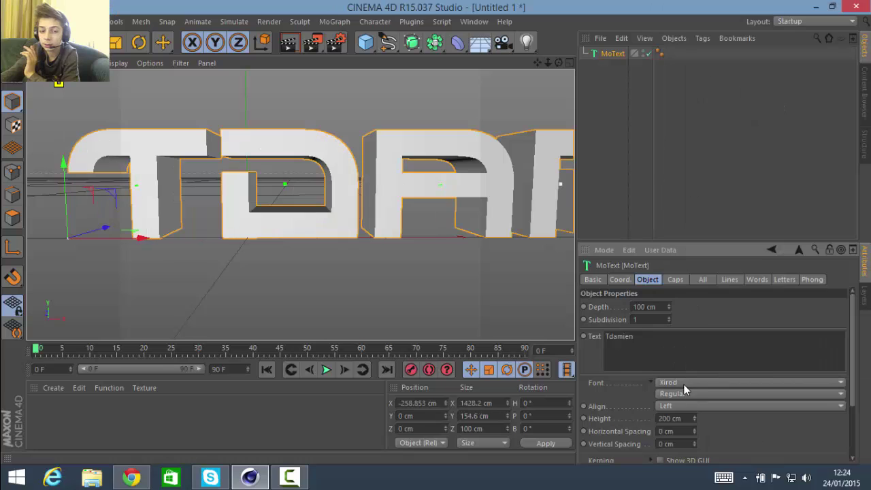
Try the Planet Kosmos and NOVA fonts on the MoText object.
{"action": "left_click", "coordinate": [683, 384]}
{"action": "scroll", "coordinate": [716, 204], "scroll_direction": "up", "scroll_amount": 15}
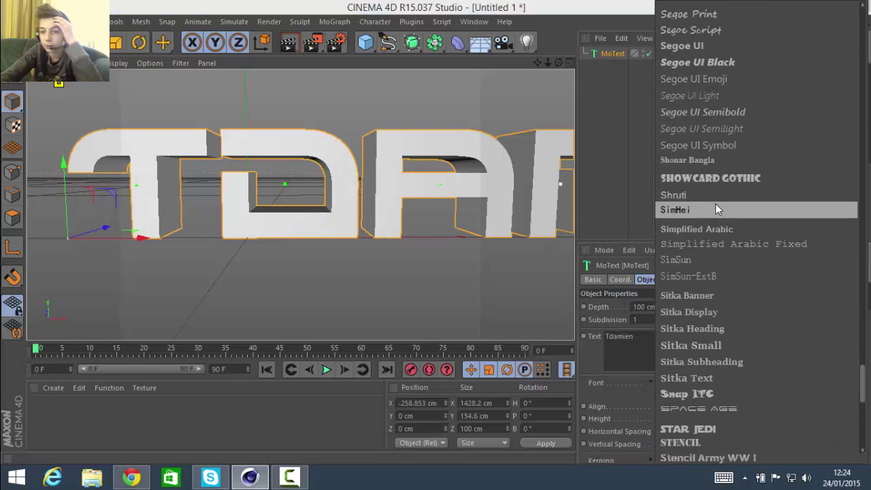
{"action": "scroll", "coordinate": [715, 177], "scroll_direction": "up", "scroll_amount": 11}
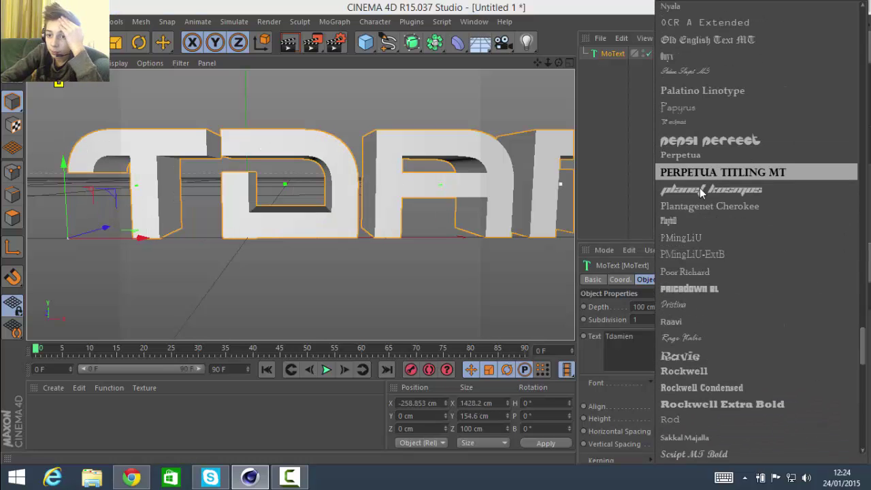
{"action": "left_click", "coordinate": [698, 190]}
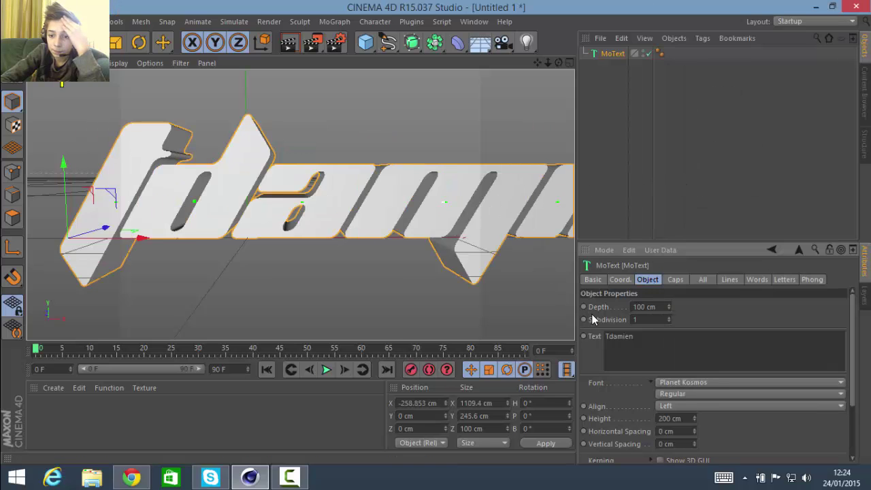
{"action": "left_click", "coordinate": [710, 380]}
{"action": "scroll", "coordinate": [708, 266], "scroll_direction": "up", "scroll_amount": 3}
{"action": "left_click", "coordinate": [674, 313]}
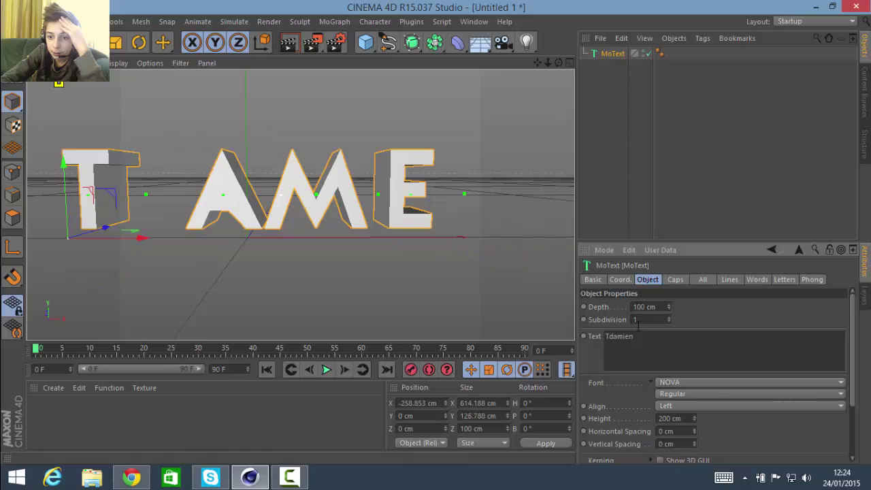
Set the text's font to MotorBlock and move the text along the X axis to about -368 cm.
{"action": "left_click", "coordinate": [677, 382]}
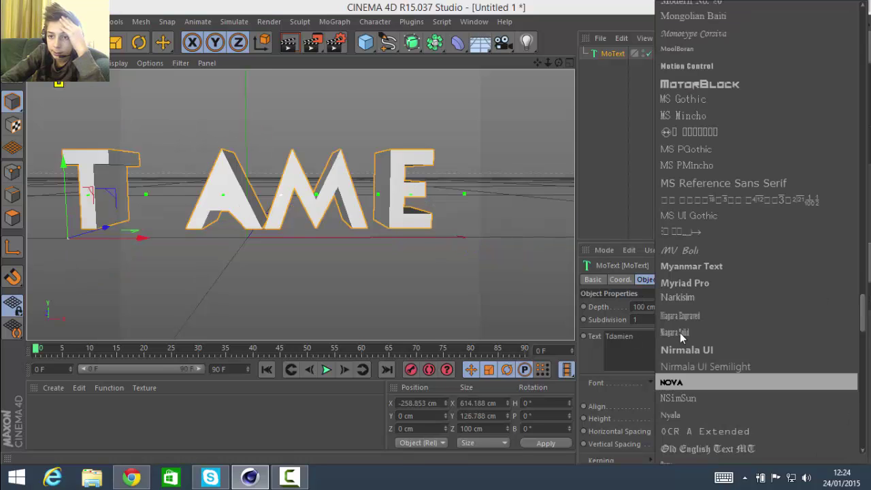
{"action": "scroll", "coordinate": [681, 326], "scroll_direction": "up", "scroll_amount": 5}
{"action": "left_click", "coordinate": [704, 239]}
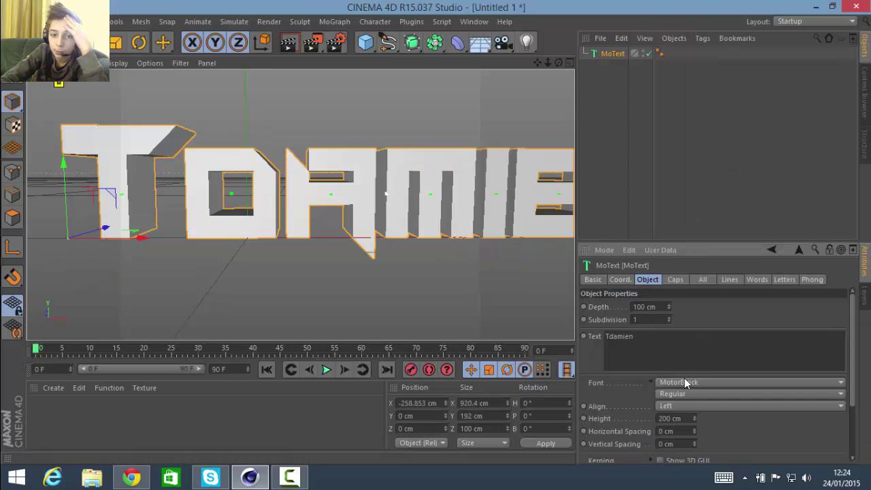
{"action": "scroll", "coordinate": [350, 210], "scroll_direction": "down", "scroll_amount": 2}
{"action": "left_click_drag", "start_coordinate": [202, 232], "coordinate": [151, 229]}
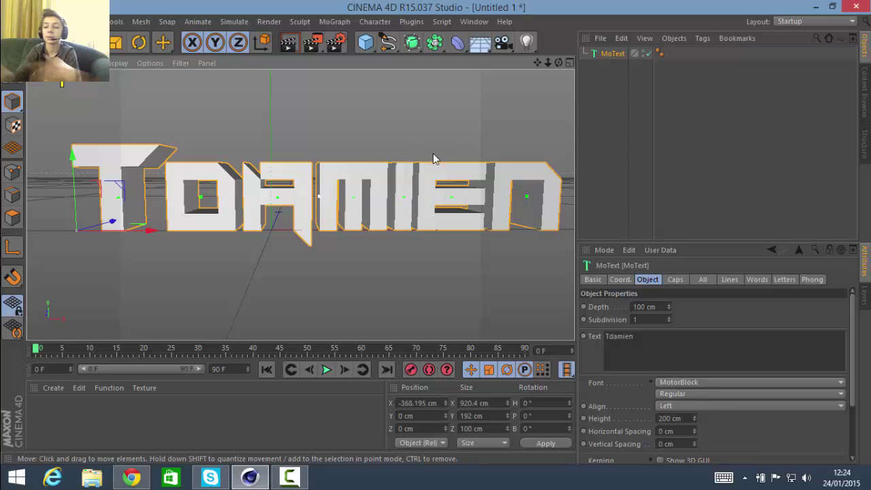
Set the start cap of the MoText to Fillet Cap with a radius of 3 cm.
{"action": "left_click", "coordinate": [675, 280]}
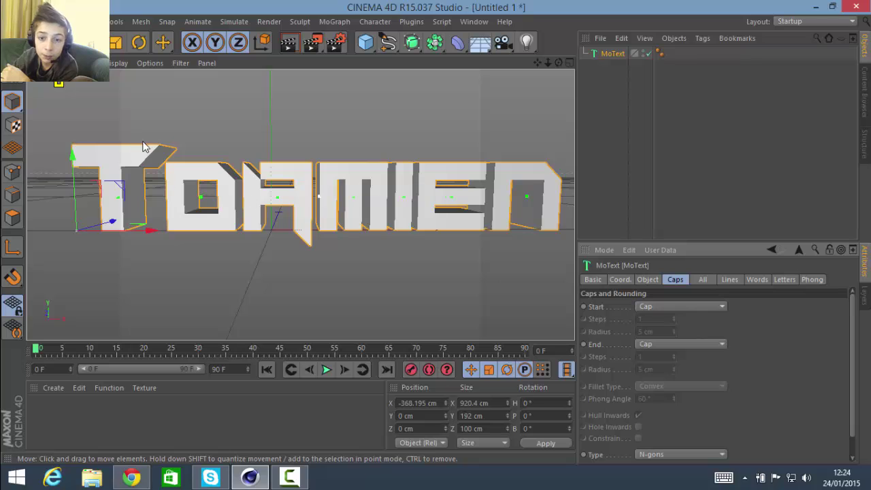
{"action": "left_click", "coordinate": [693, 307]}
{"action": "left_click", "coordinate": [674, 357]}
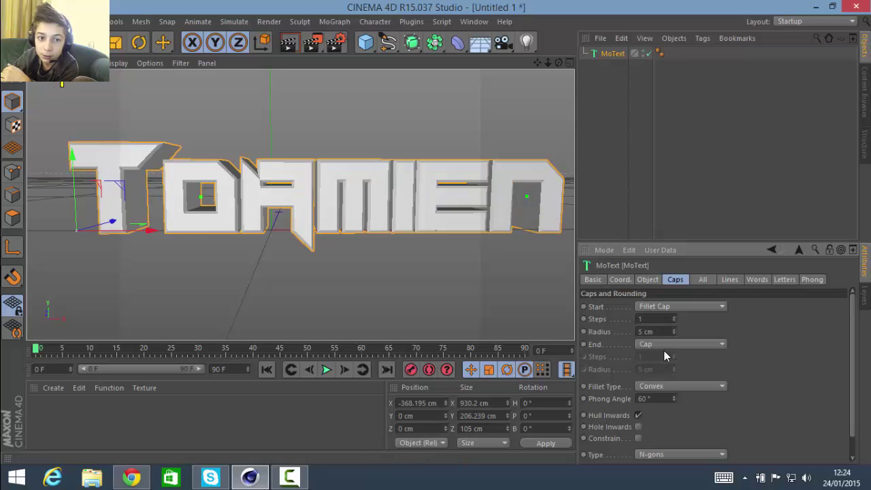
{"action": "double_click", "coordinate": [643, 334]}
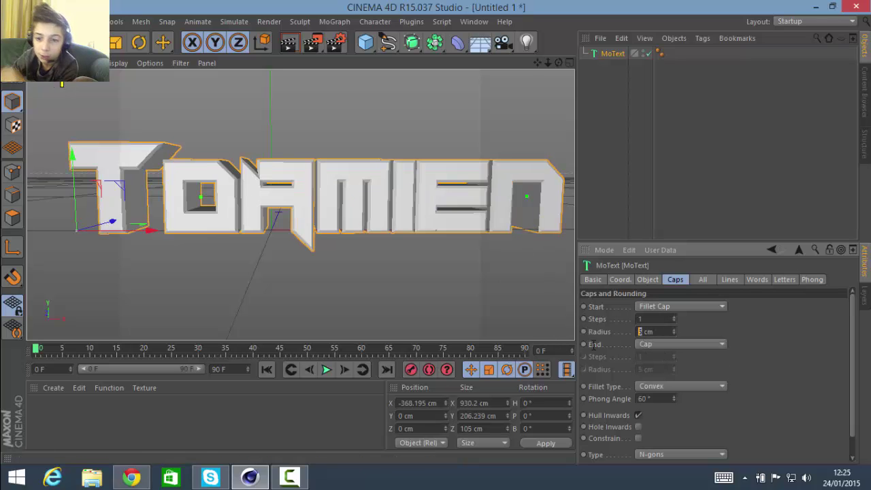
{"action": "type", "text": "3"}
{"action": "key", "text": "Return"}
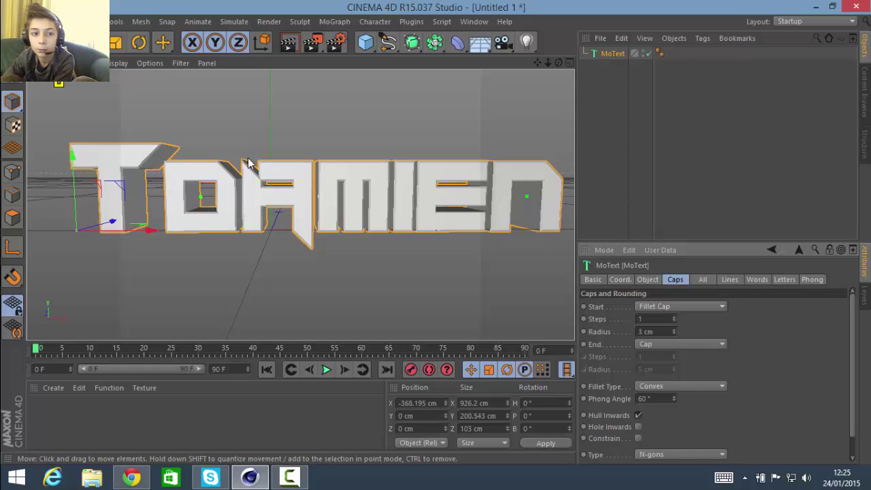
Set the end cap of the MoText to Fillet Cap with a radius of 3 cm.
{"action": "left_click", "coordinate": [678, 344]}
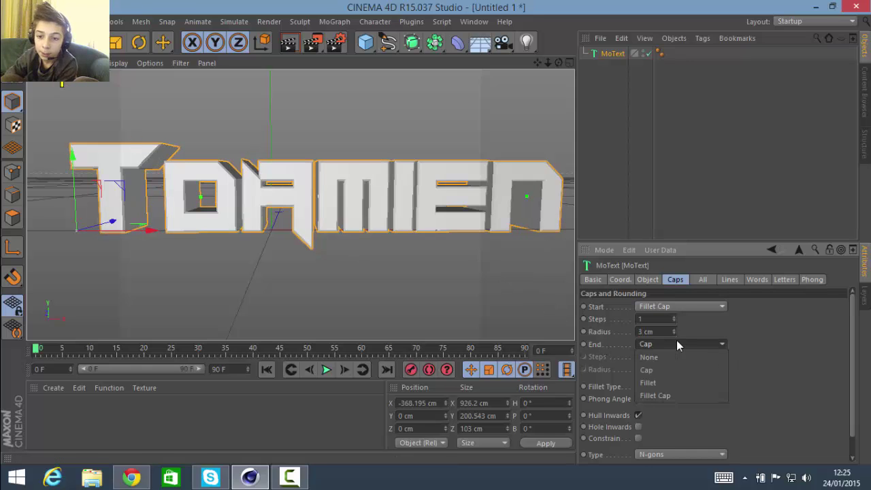
{"action": "left_click", "coordinate": [654, 395]}
{"action": "double_click", "coordinate": [644, 369]}
{"action": "key", "text": "Return"}
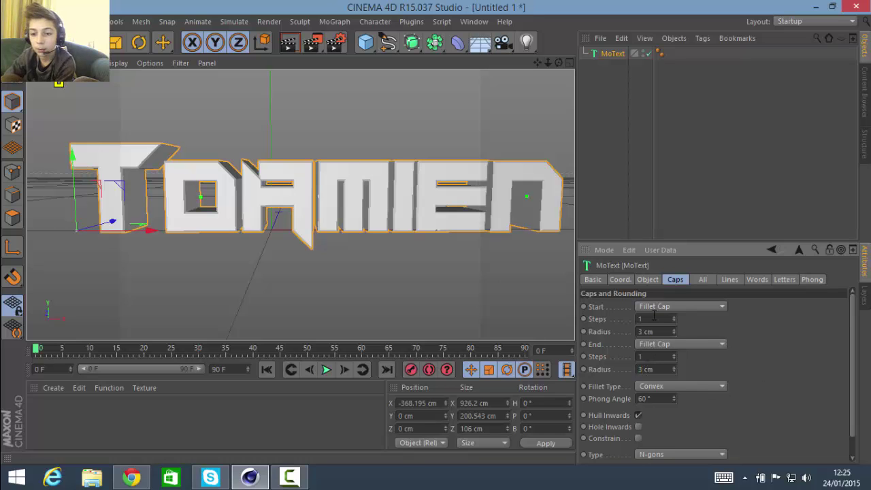
Create a new material and open it in the Material Editor.
{"action": "left_click", "coordinate": [53, 387]}
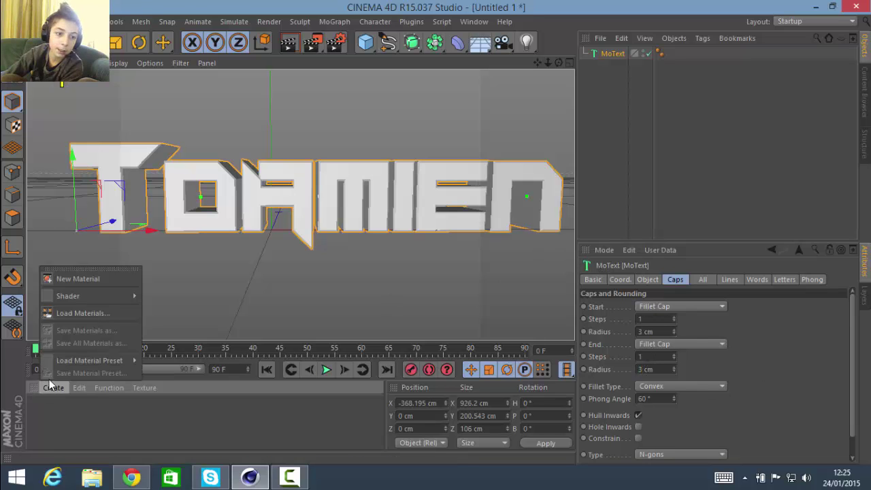
{"action": "left_click", "coordinate": [52, 279]}
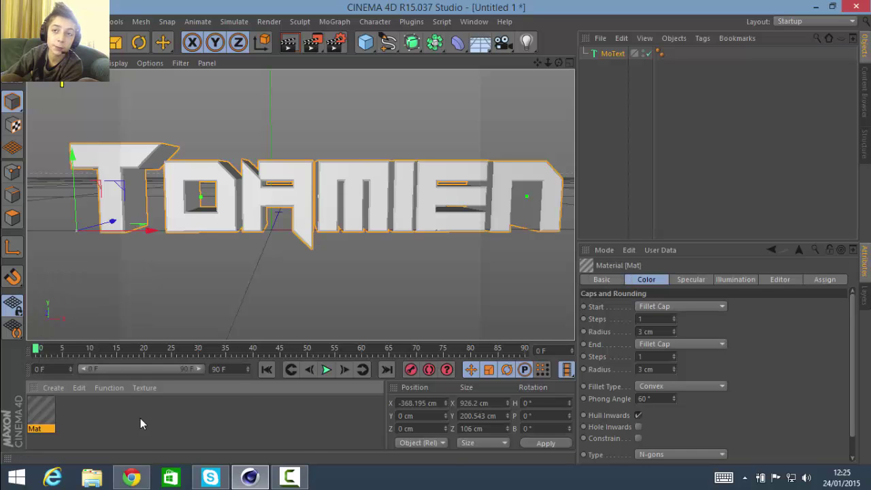
{"action": "double_click", "coordinate": [39, 410]}
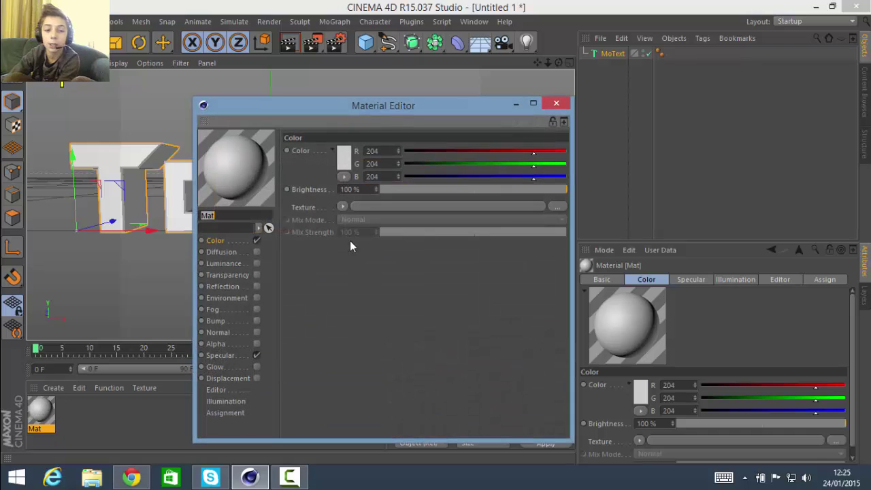
Load tutoriel-photoshop-texture-etoile-09.jpg from the TEXTURE folder as the material's color texture, copying the image to the project location.
{"action": "left_click", "coordinate": [559, 207]}
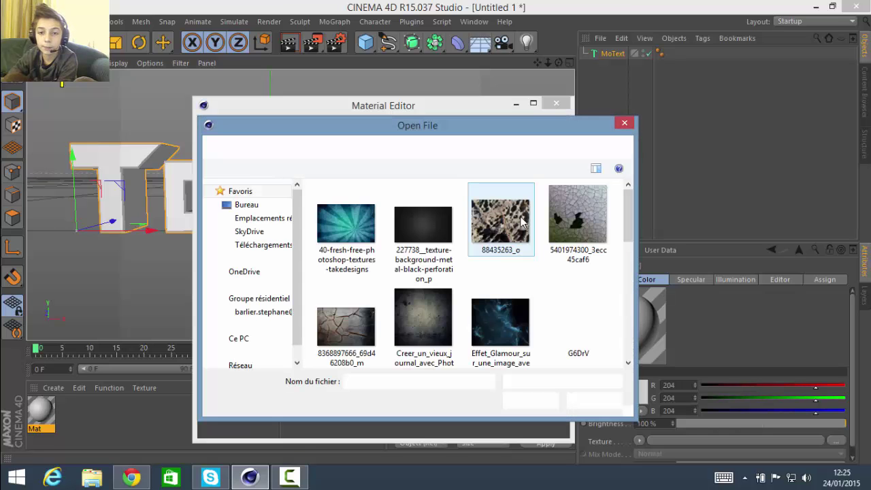
{"action": "mouse_move", "coordinate": [630, 220]}
{"action": "left_mouse_down"}
{"action": "mouse_move", "coordinate": [621, 269]}
{"action": "mouse_move", "coordinate": [614, 252]}
{"action": "mouse_move", "coordinate": [609, 322]}
{"action": "mouse_move", "coordinate": [629, 318]}
{"action": "mouse_move", "coordinate": [633, 266]}
{"action": "mouse_move", "coordinate": [631, 324]}
{"action": "left_mouse_up"}
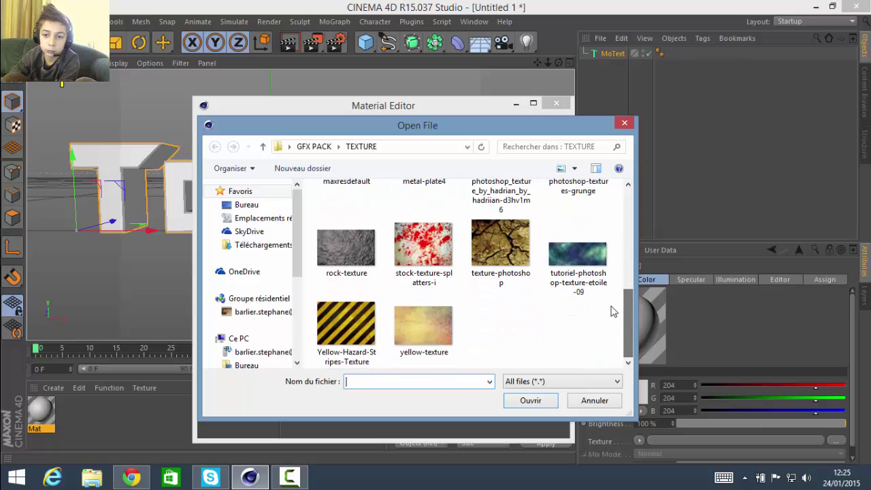
{"action": "left_click", "coordinate": [587, 272]}
{"action": "left_click", "coordinate": [515, 405]}
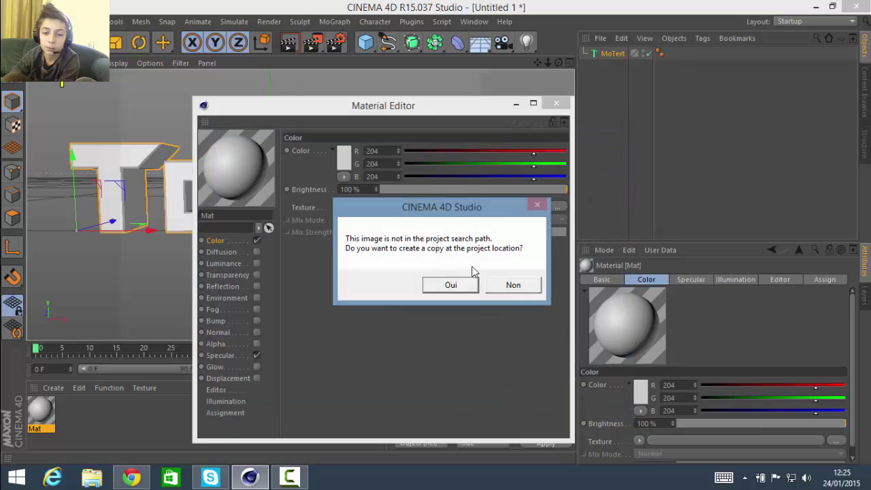
{"action": "left_click", "coordinate": [447, 290]}
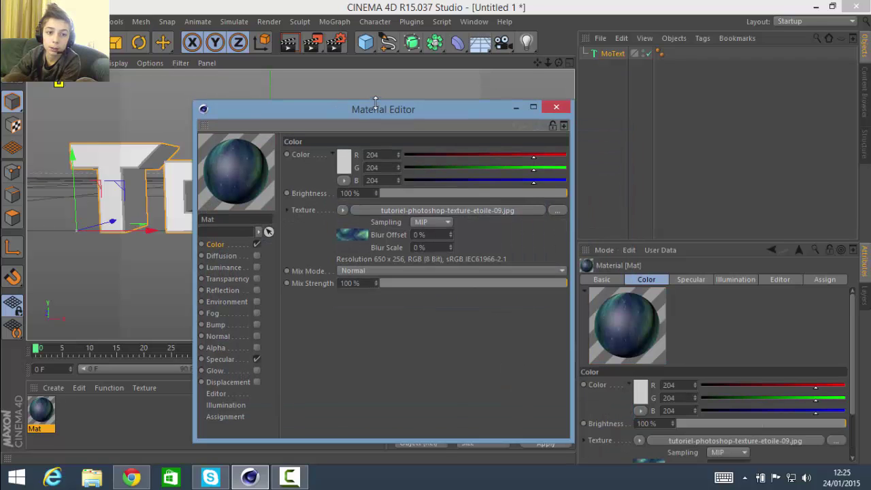
{"action": "left_click_drag", "start_coordinate": [385, 119], "coordinate": [451, 117]}
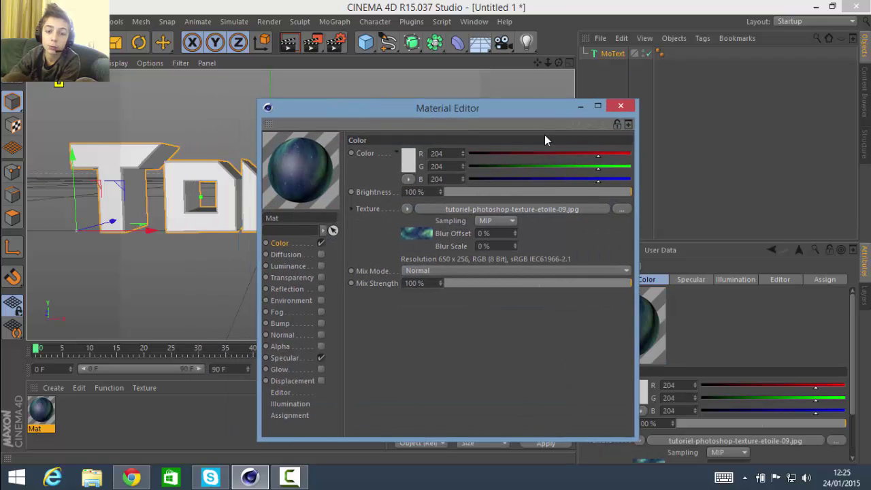
{"action": "left_click_drag", "start_coordinate": [503, 113], "coordinate": [586, 129]}
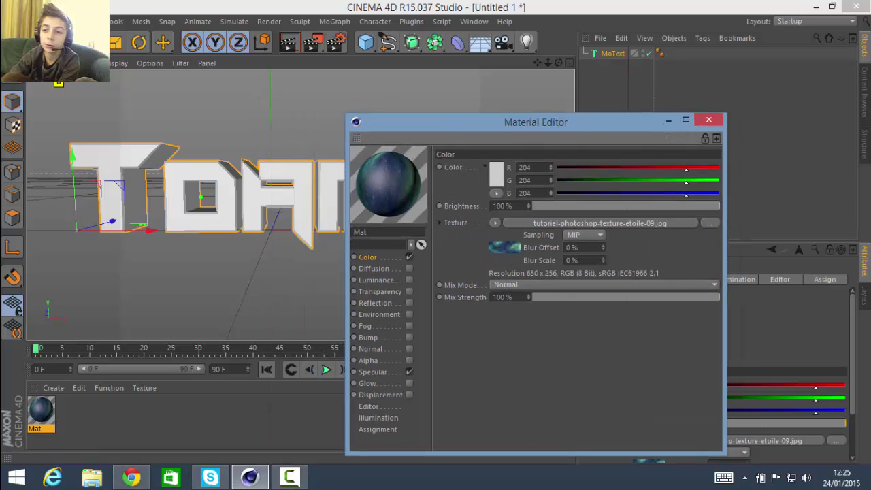
Play the "intro futuring clan" video from the desktop, close it and return to the Material Editor in Cinema 4D.
{"action": "left_click", "coordinate": [669, 120]}
{"action": "left_click", "coordinate": [816, 6]}
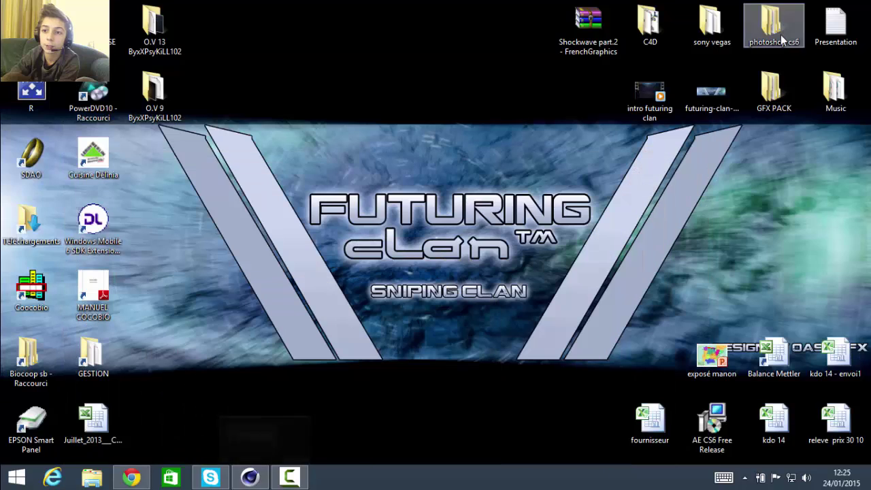
{"action": "double_click", "coordinate": [627, 108]}
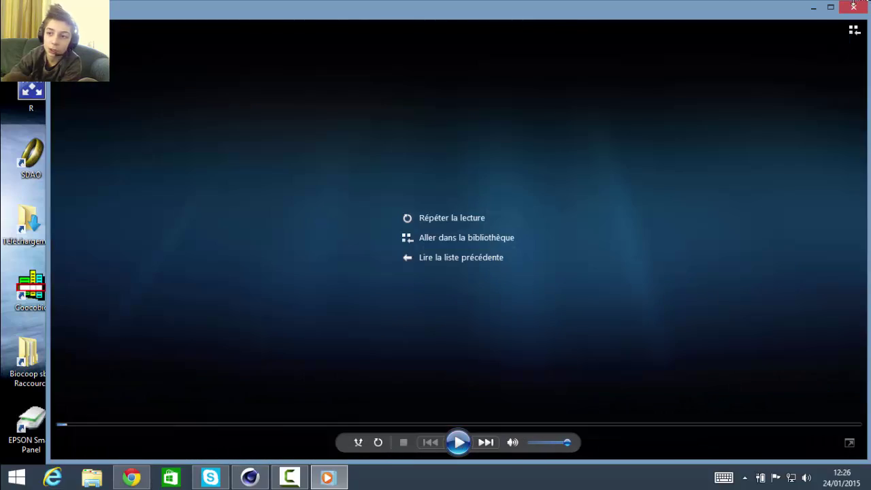
{"action": "left_click", "coordinate": [853, 6]}
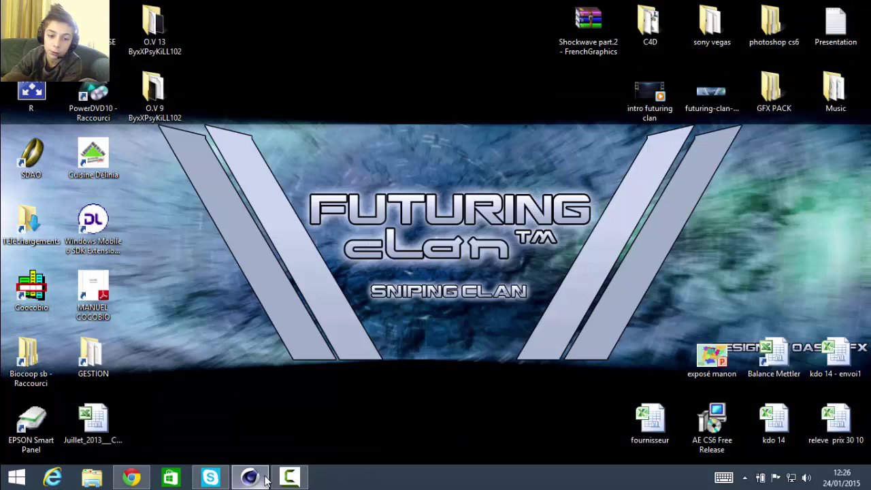
{"action": "left_click", "coordinate": [288, 478]}
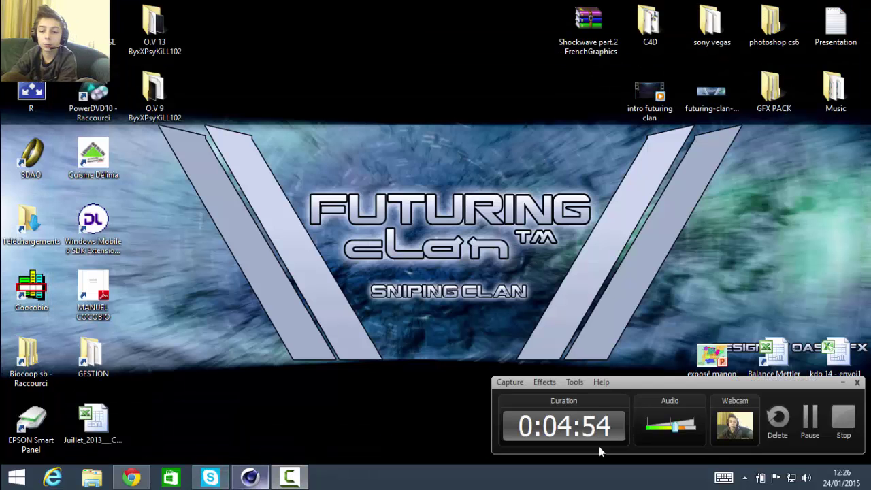
{"action": "left_click", "coordinate": [290, 478]}
{"action": "left_click", "coordinate": [264, 450]}
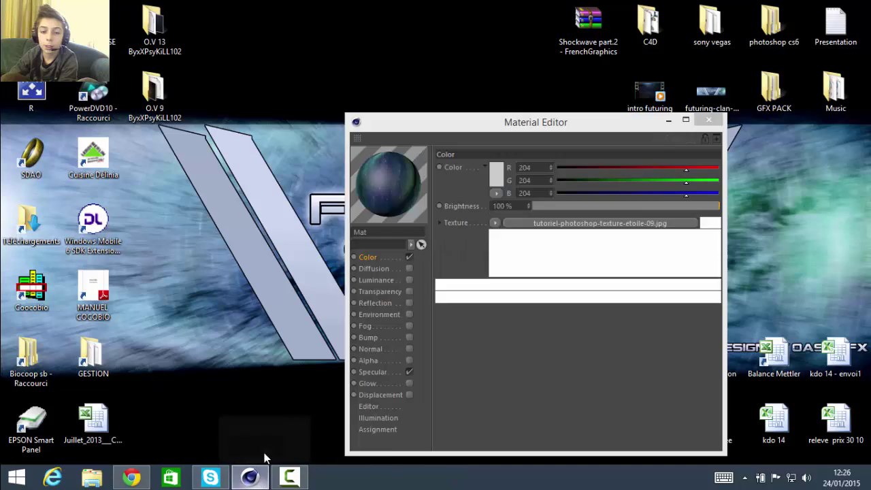
{"action": "left_click", "coordinate": [264, 452]}
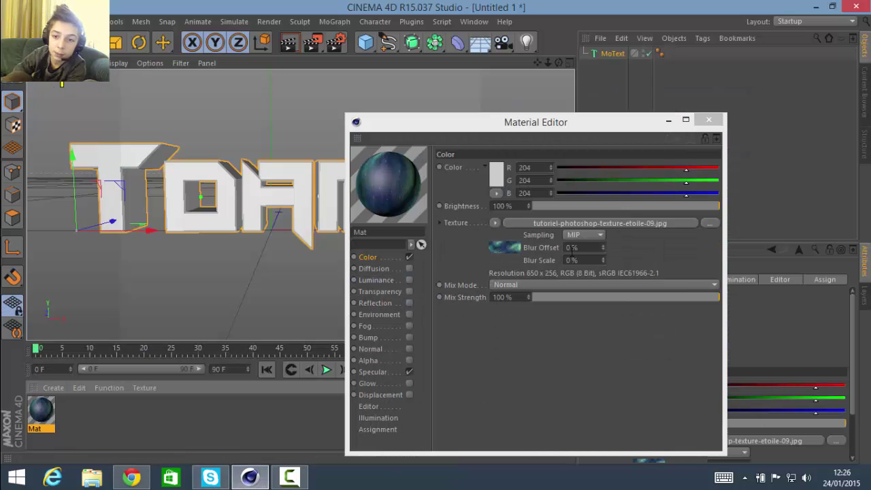
Set the sampling of the material's color texture to Circle.
{"action": "left_click", "coordinate": [592, 238]}
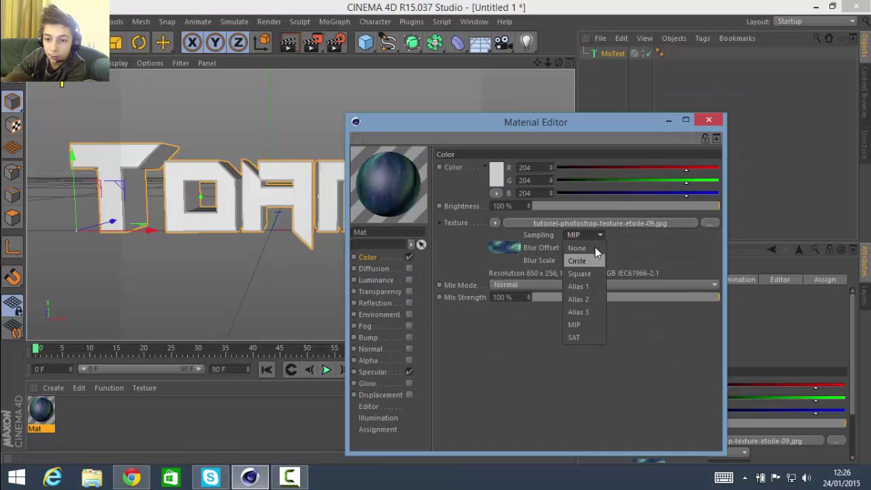
{"action": "left_click", "coordinate": [575, 261]}
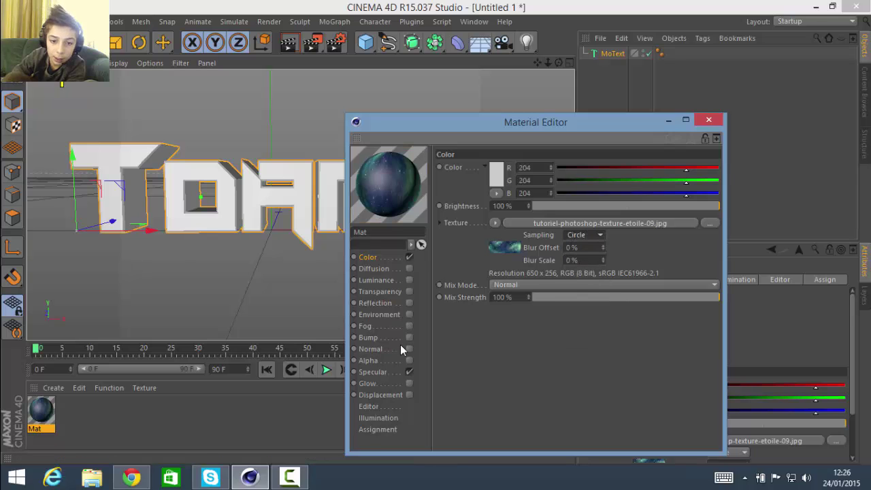
Try the Metal and Colored modes for the material's specular highlight, and return the mode to Plastic.
{"action": "left_click", "coordinate": [381, 374]}
{"action": "left_click", "coordinate": [550, 336]}
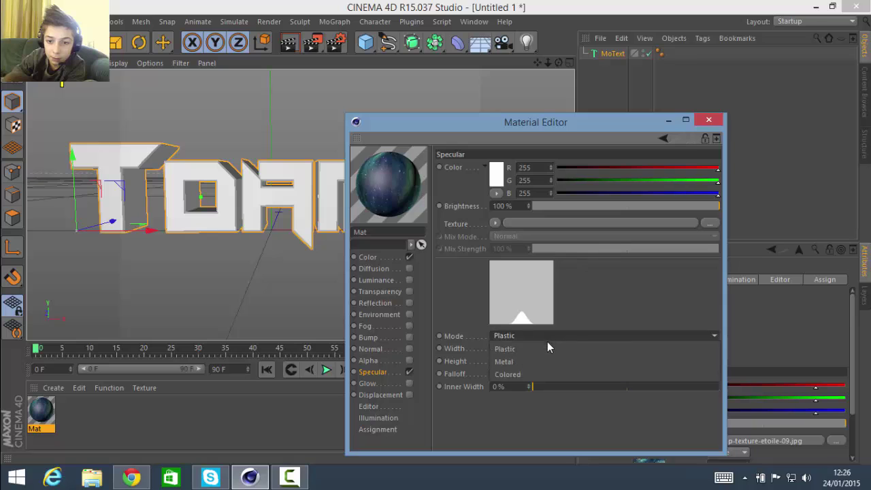
{"action": "left_click", "coordinate": [529, 362]}
{"action": "left_click", "coordinate": [536, 335]}
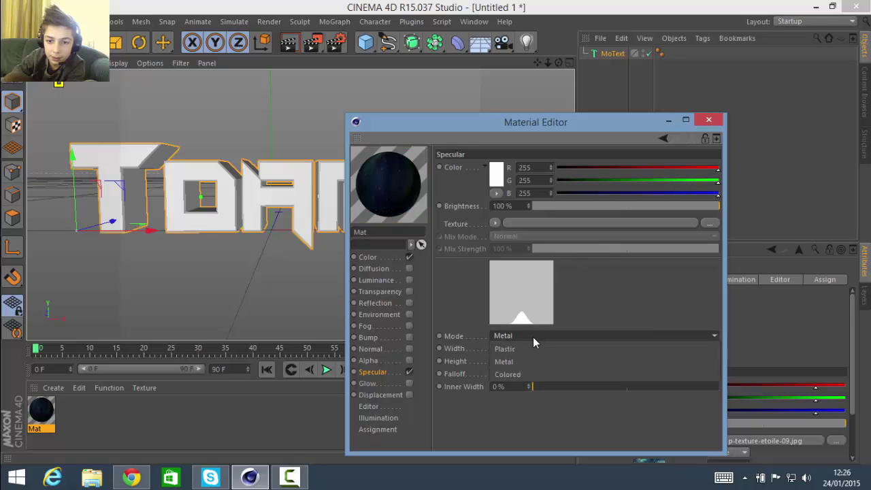
{"action": "left_click", "coordinate": [525, 373]}
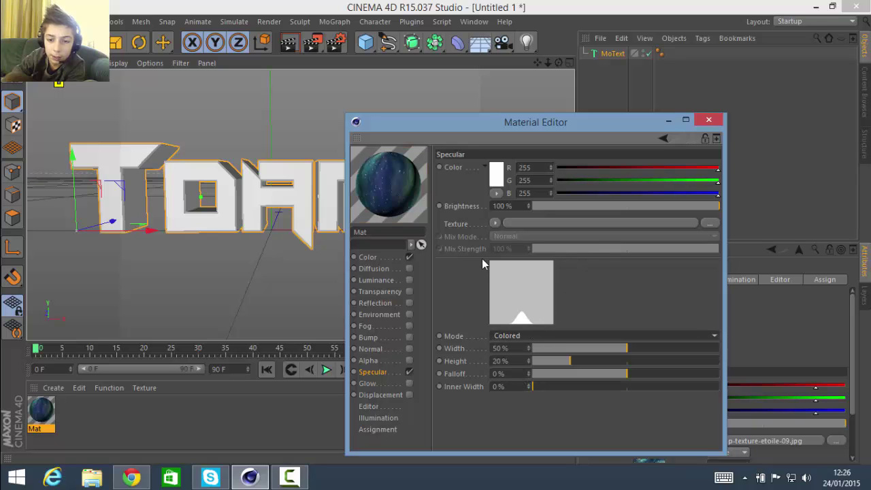
{"action": "left_click", "coordinate": [538, 338]}
{"action": "left_click", "coordinate": [536, 347]}
{"action": "left_click", "coordinate": [537, 335]}
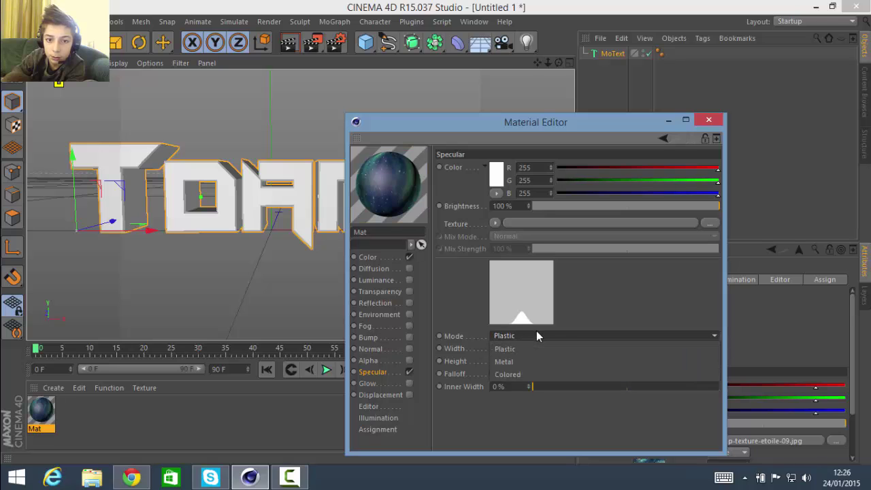
{"action": "left_click", "coordinate": [536, 333]}
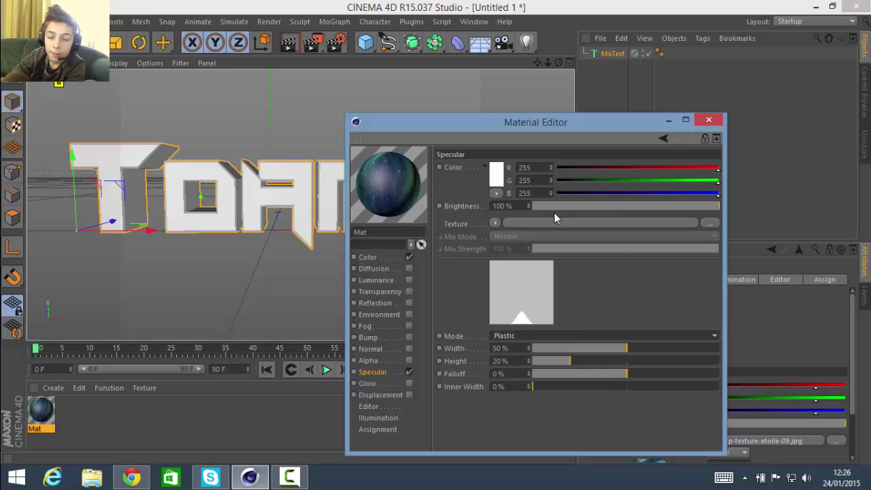
Set the specular color to pure blue (R 0, G 0, B 255) with a brightness of 200%.
{"action": "left_click_drag", "start_coordinate": [676, 181], "coordinate": [612, 188]}
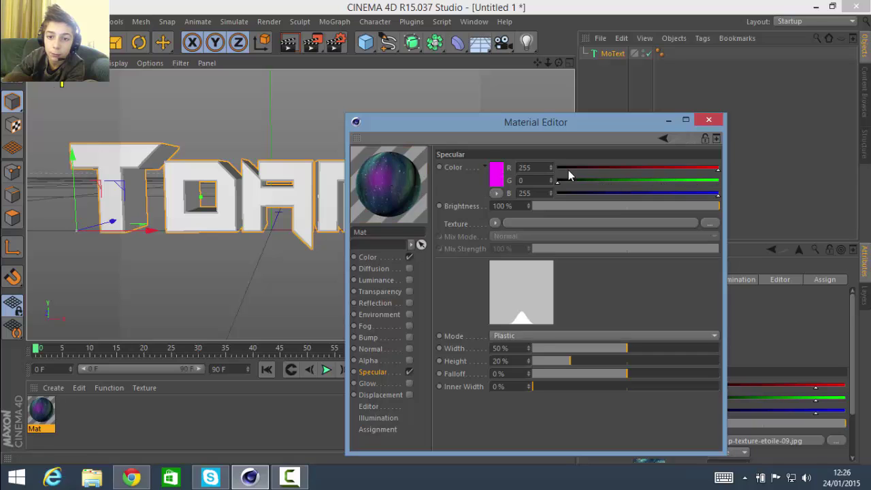
{"action": "left_click_drag", "start_coordinate": [569, 170], "coordinate": [555, 168]}
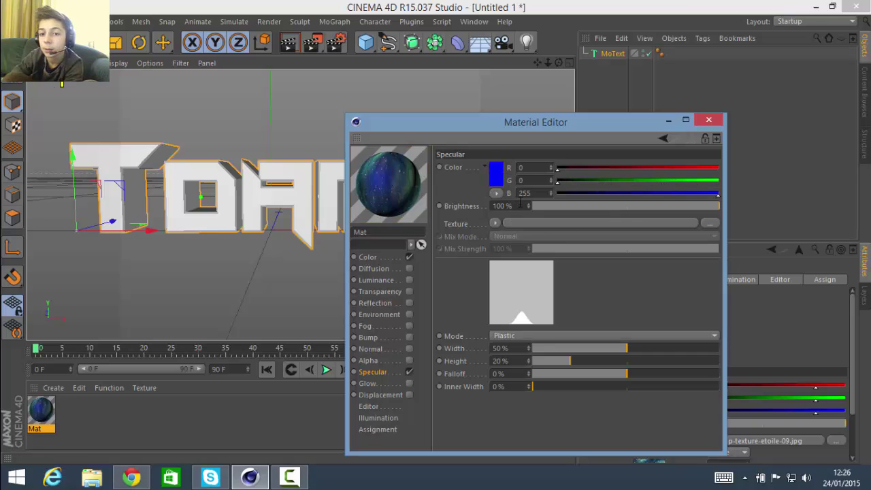
{"action": "left_click_drag", "start_coordinate": [521, 205], "coordinate": [232, 212]}
{"action": "type", "text": "200"}
{"action": "key", "text": "Return"}
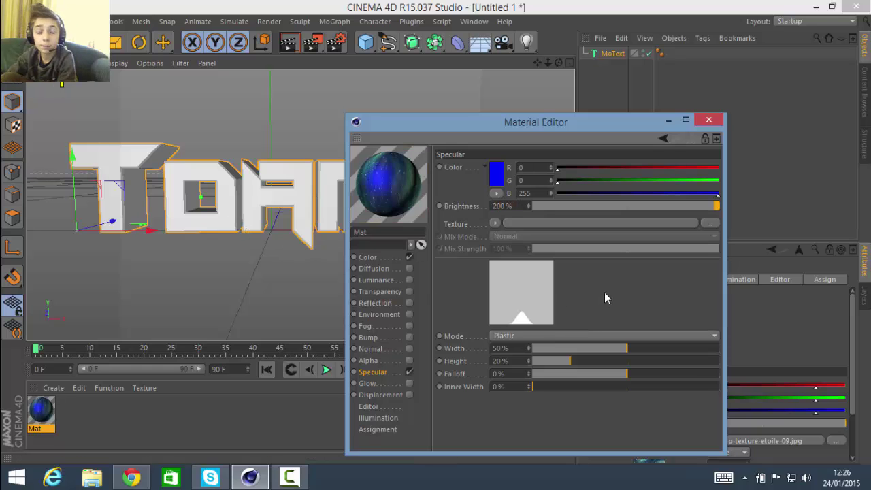
Enable the material's Diffusion and Reflection channels, set the reflection brightness to 26%, and close the Material Editor.
{"action": "left_click", "coordinate": [409, 267]}
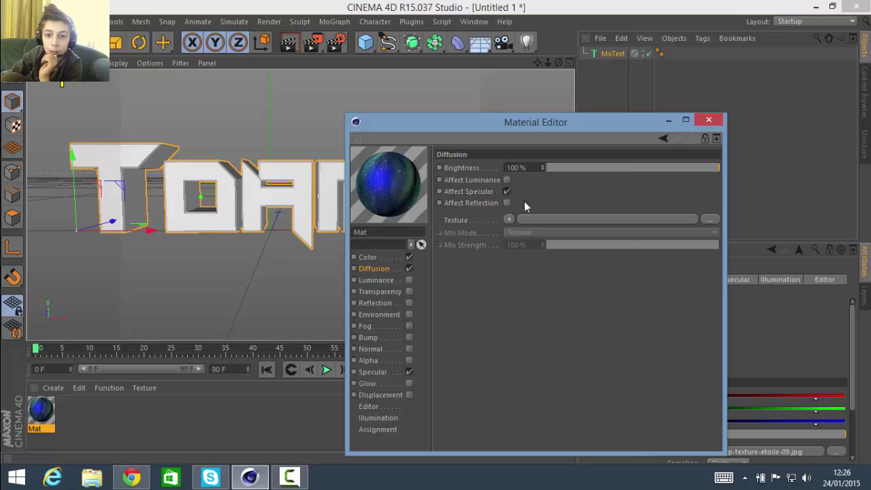
{"action": "left_click", "coordinate": [407, 304]}
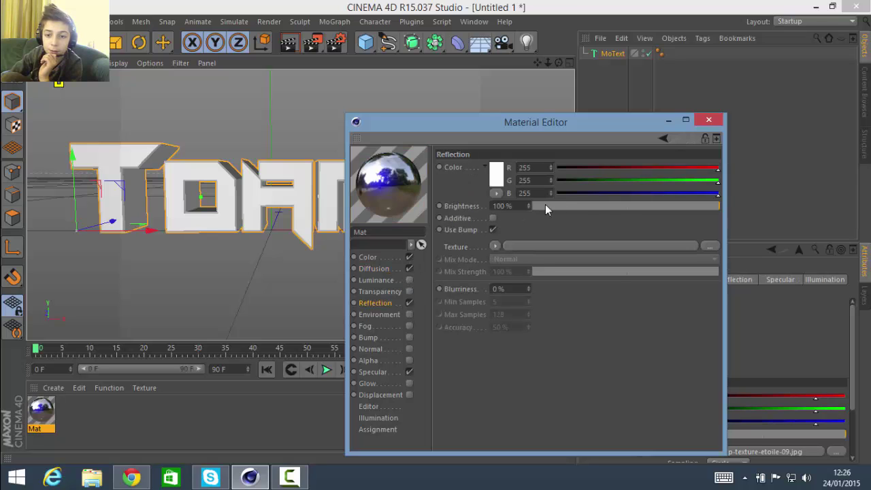
{"action": "left_click_drag", "start_coordinate": [623, 208], "coordinate": [581, 209]}
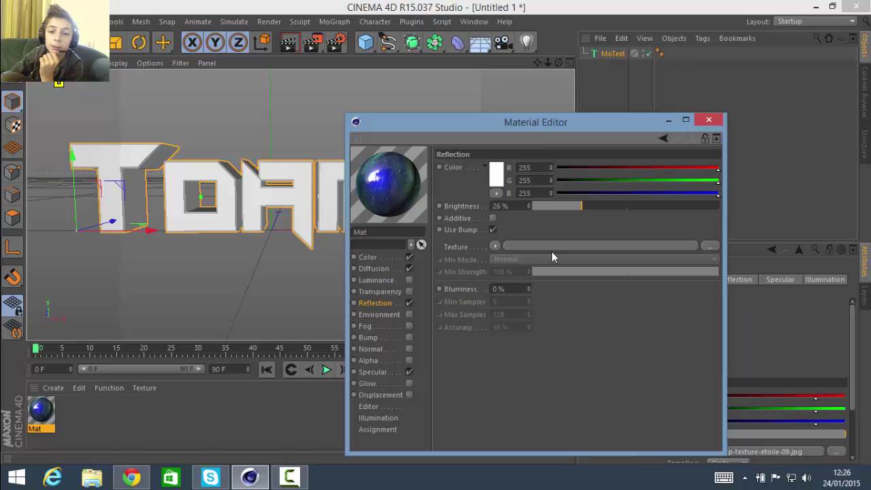
{"action": "left_click", "coordinate": [709, 120]}
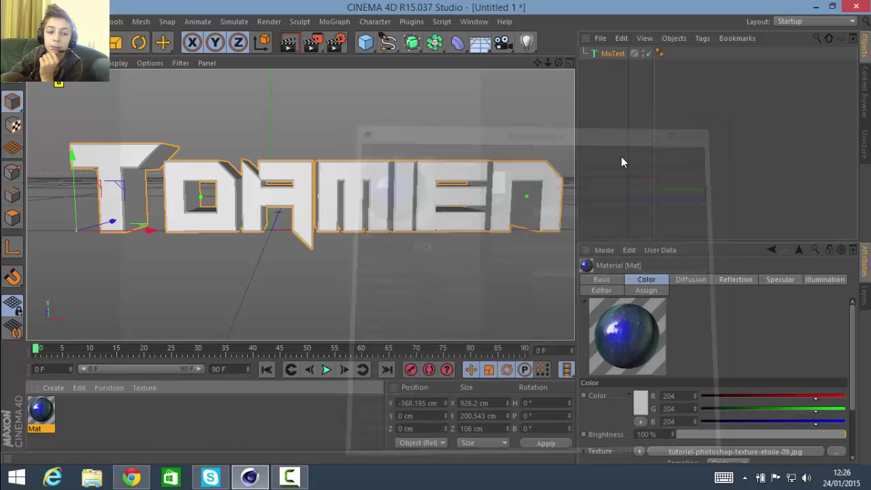
Apply the blue material to the MoText object and set the texture projection to Cubic.
{"action": "left_click_drag", "start_coordinate": [38, 413], "coordinate": [612, 55]}
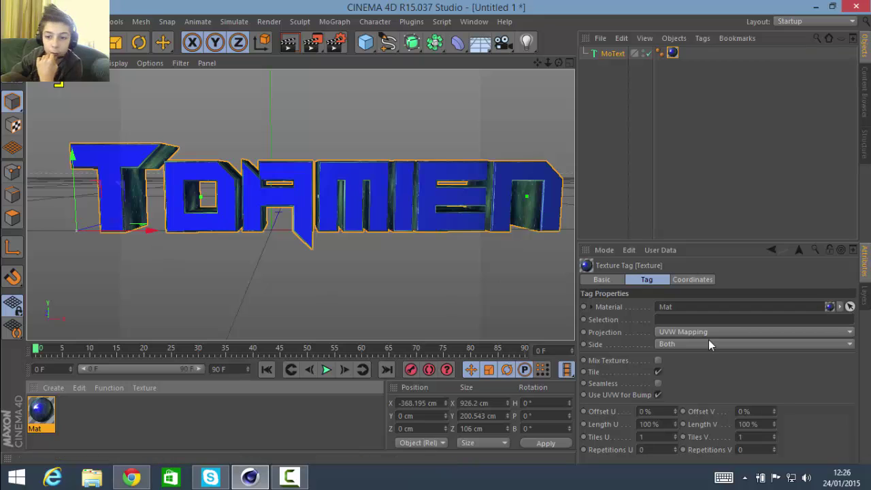
{"action": "left_click", "coordinate": [726, 331]}
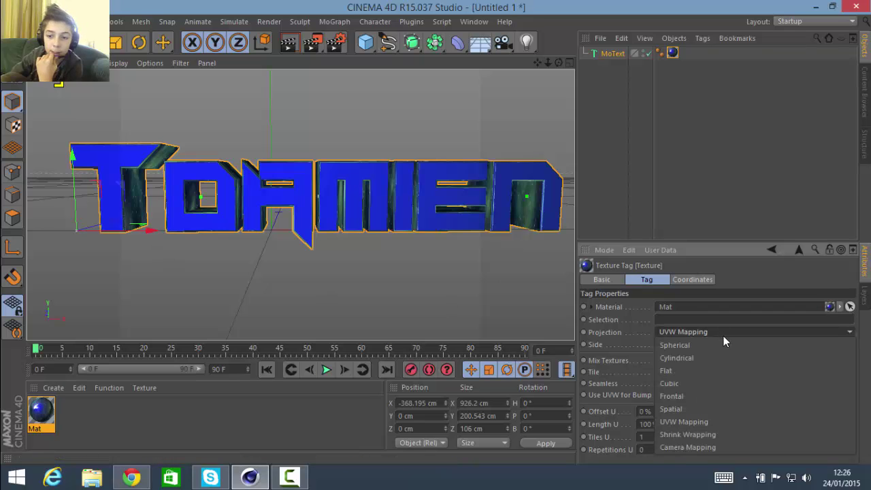
{"action": "left_click", "coordinate": [673, 384]}
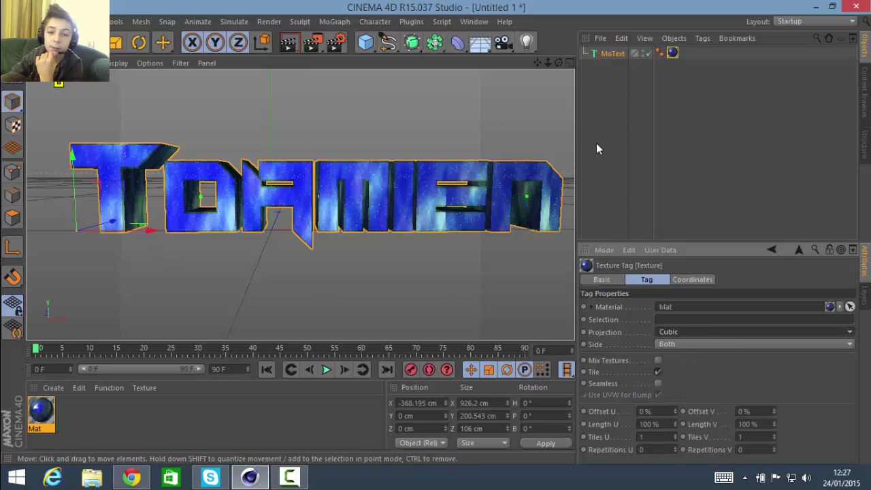
Render a preview of the textured title in the viewport and clear the selection.
{"action": "left_click", "coordinate": [672, 53]}
{"action": "double_click", "coordinate": [672, 54]}
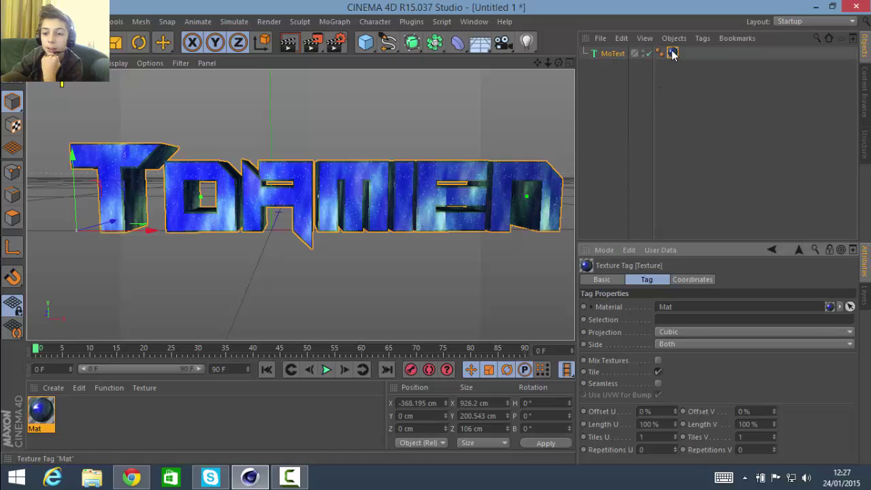
{"action": "left_click", "coordinate": [672, 53]}
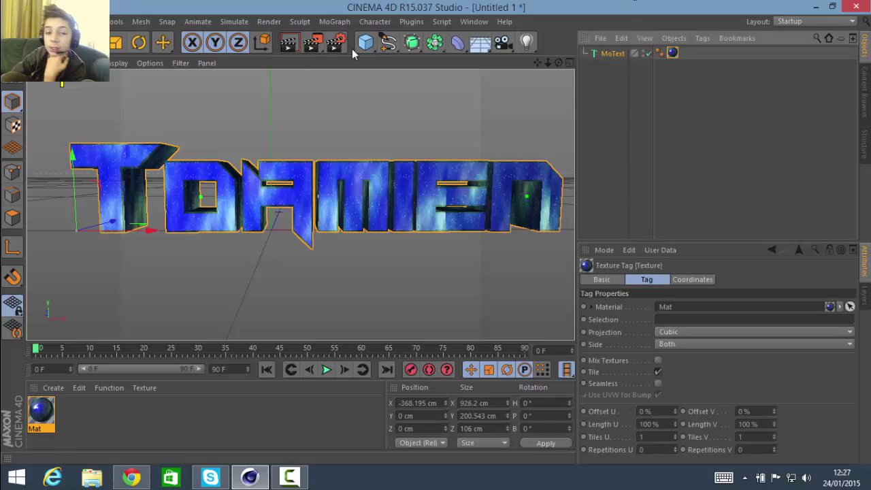
{"action": "left_click", "coordinate": [289, 42]}
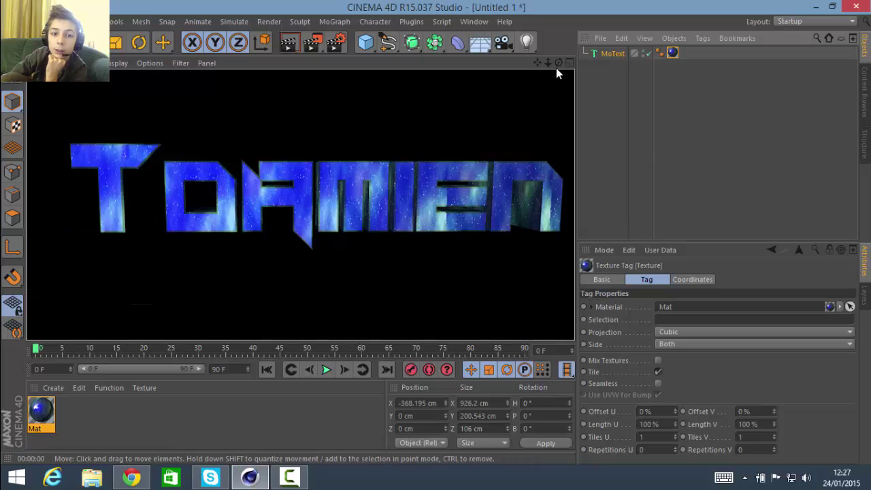
{"action": "left_click", "coordinate": [710, 136]}
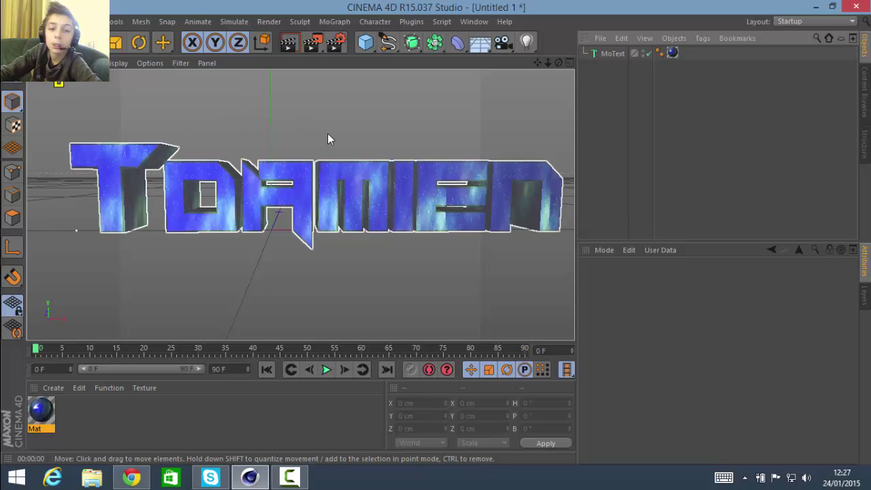
{"action": "left_click", "coordinate": [410, 22]}
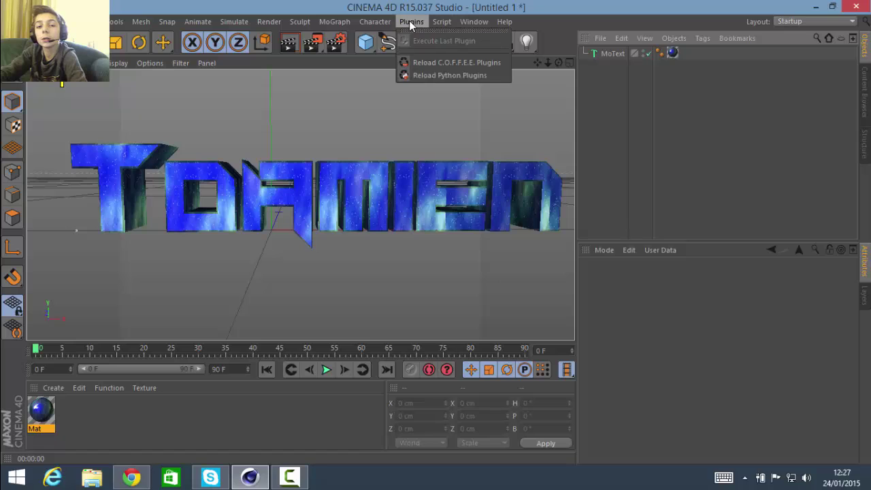
{"action": "left_click", "coordinate": [410, 25]}
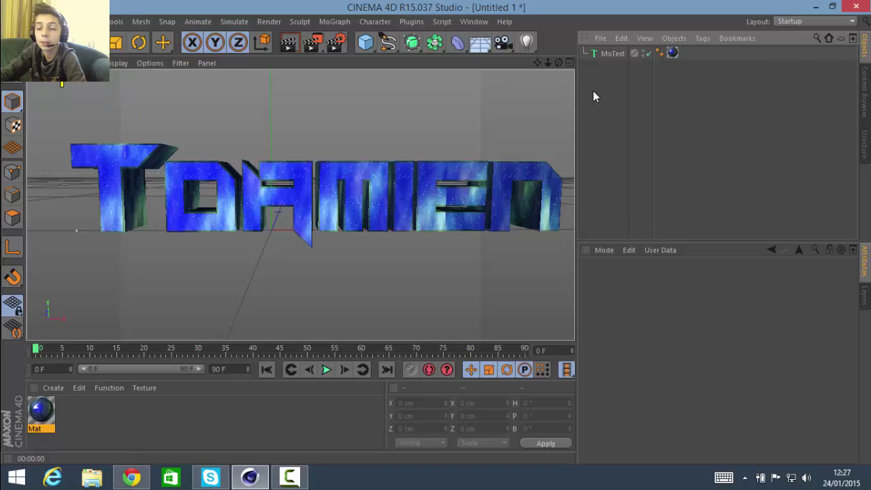
{"action": "left_click", "coordinate": [600, 56]}
{"action": "left_click", "coordinate": [628, 123]}
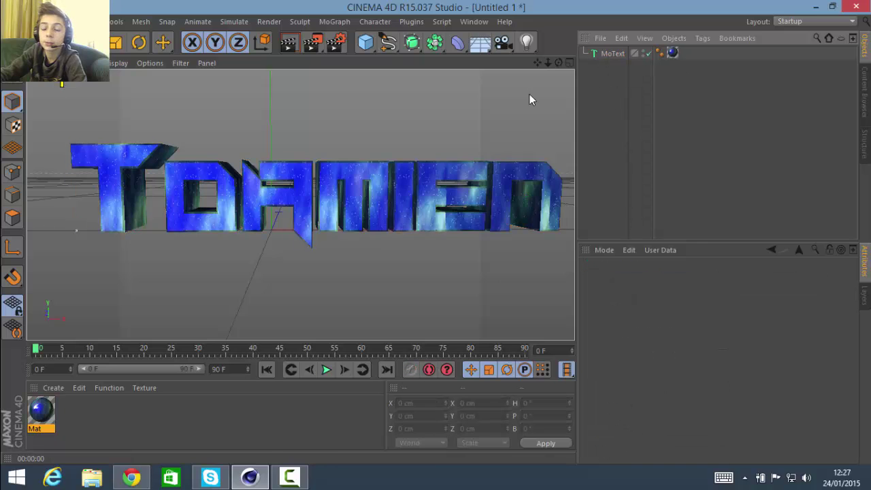
Add a light above and in front of the title at about X -108, Y 186, Z -253 cm, and render a preview.
{"action": "left_click", "coordinate": [527, 44]}
{"action": "left_click_drag", "start_coordinate": [272, 220], "coordinate": [259, 239]}
{"action": "left_click_drag", "start_coordinate": [272, 197], "coordinate": [294, 89]}
{"action": "left_click_drag", "start_coordinate": [275, 139], "coordinate": [184, 163]}
{"action": "left_click_drag", "start_coordinate": [296, 111], "coordinate": [215, 125]}
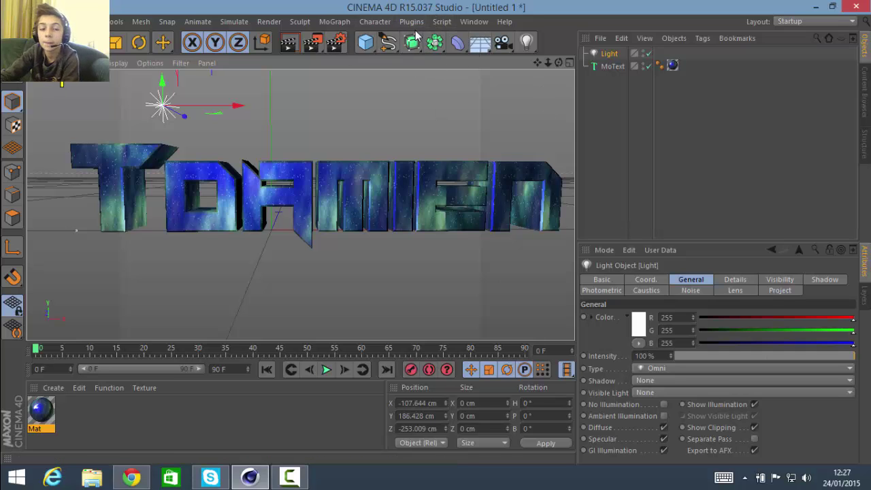
{"action": "left_click", "coordinate": [288, 42]}
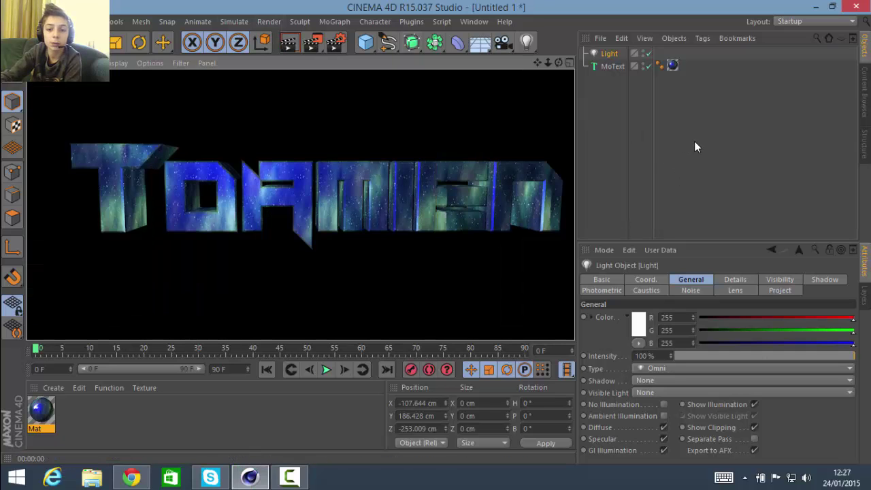
{"action": "left_click", "coordinate": [686, 144]}
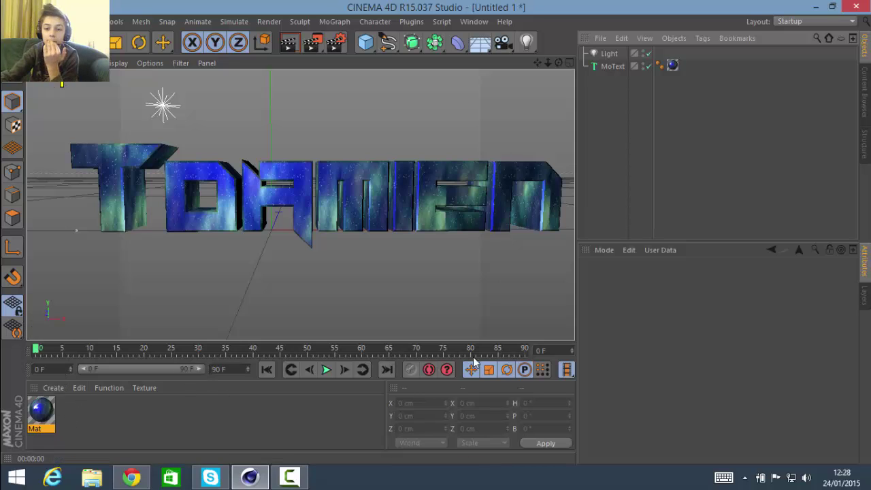
Set the timeline's end to 250 frames and extend the preview range to frame 250.
{"action": "double_click", "coordinate": [218, 369]}
{"action": "type", "text": "250"}
{"action": "left_click", "coordinate": [235, 417]}
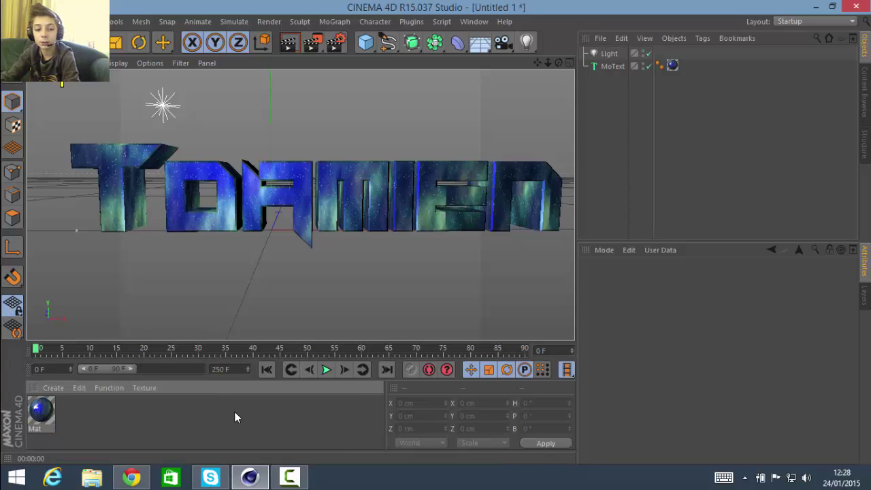
{"action": "left_click_drag", "start_coordinate": [130, 371], "coordinate": [258, 379]}
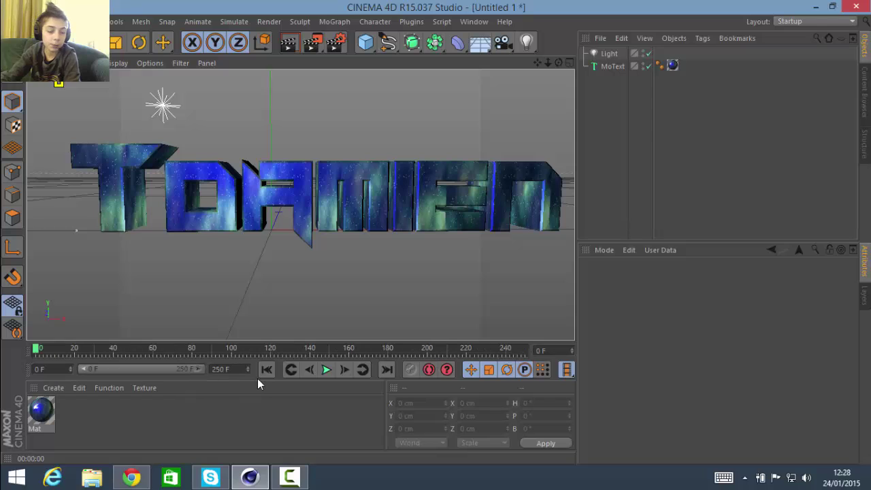
Add a camera, look through it, and move the MoText title out of view to about X 260, Y 384, Z 24 cm.
{"action": "left_click", "coordinate": [503, 43]}
{"action": "left_click", "coordinate": [650, 53]}
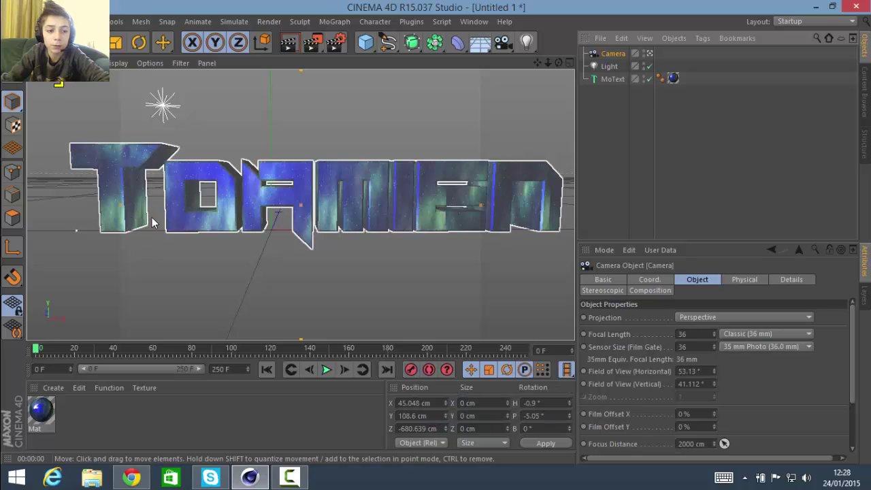
{"action": "left_click", "coordinate": [286, 193]}
{"action": "left_click_drag", "start_coordinate": [286, 192], "coordinate": [514, 78]}
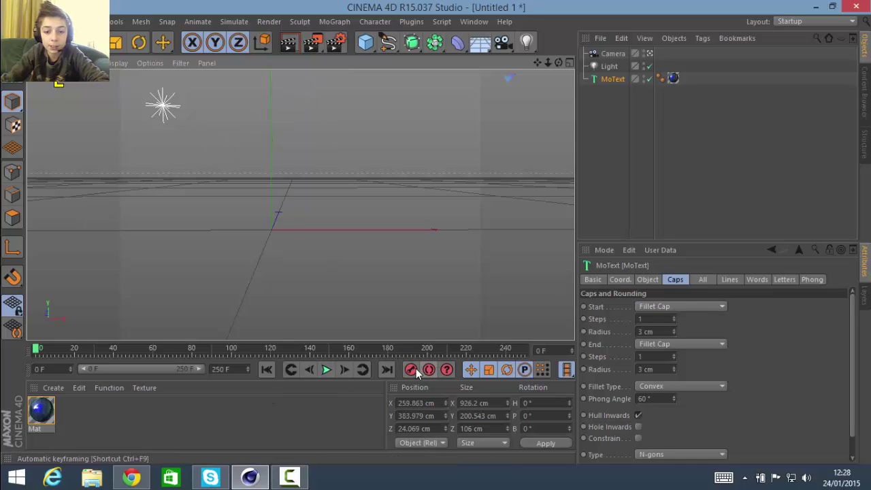
Keyframe the title at frame 60 with its position moved to about X 319, Y 384, Z 23 cm.
{"action": "left_click_drag", "start_coordinate": [37, 354], "coordinate": [156, 352]}
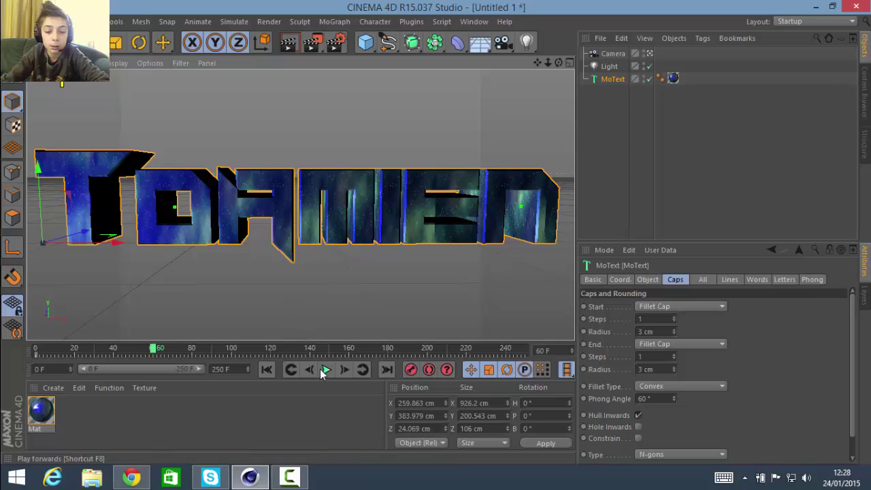
{"action": "left_click_drag", "start_coordinate": [332, 234], "coordinate": [358, 217]}
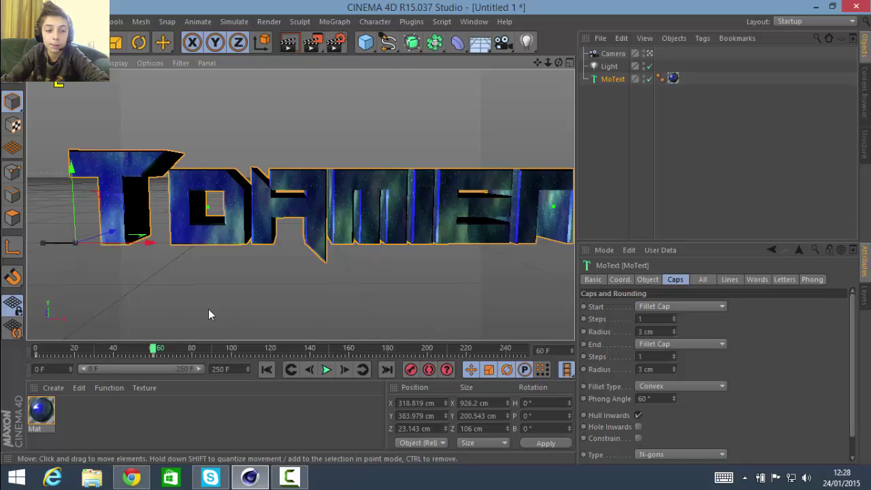
{"action": "mouse_move", "coordinate": [279, 212]}
{"action": "left_mouse_down"}
{"action": "mouse_move", "coordinate": [353, 126]}
{"action": "mouse_move", "coordinate": [440, 79]}
{"action": "mouse_move", "coordinate": [345, 193]}
{"action": "mouse_move", "coordinate": [273, 229]}
{"action": "mouse_move", "coordinate": [271, 217]}
{"action": "left_mouse_up"}
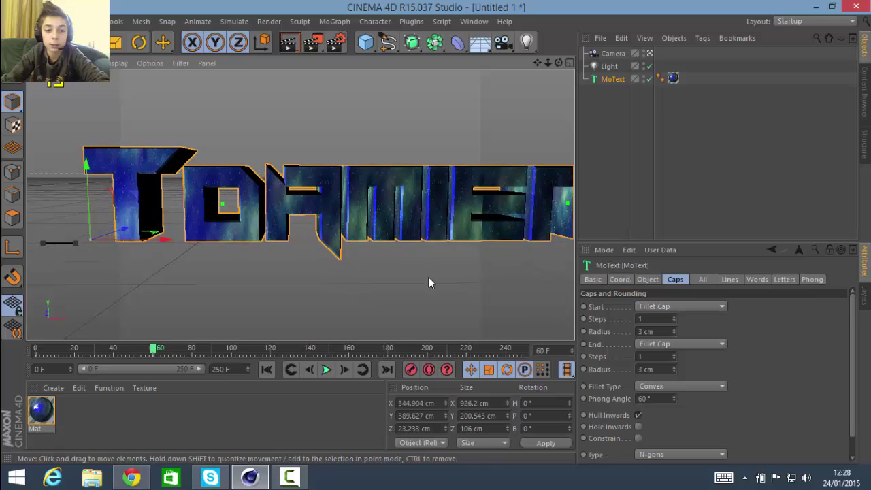
At frame 0, move the title out of view to about X 1173, Y 769, Z 44 cm and record a keyframe.
{"action": "left_click_drag", "start_coordinate": [153, 350], "coordinate": [14, 352]}
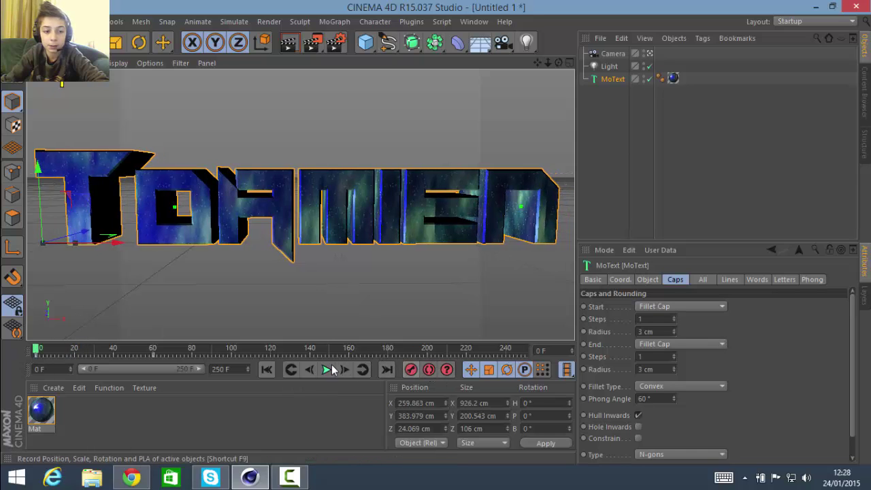
{"action": "left_click_drag", "start_coordinate": [157, 225], "coordinate": [517, 64]}
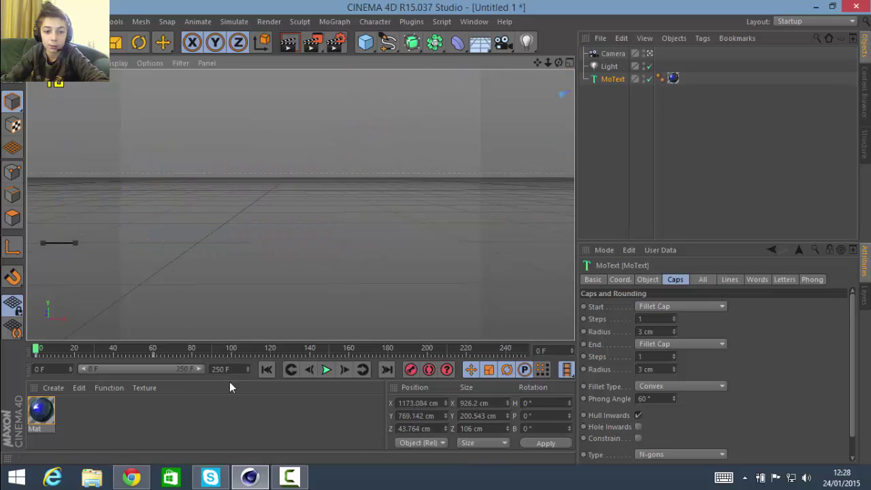
{"action": "left_click", "coordinate": [412, 370]}
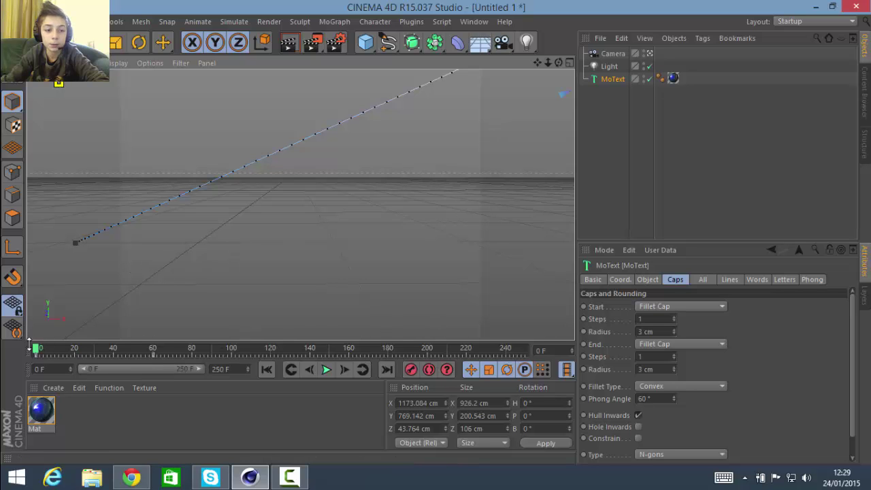
At frame 120, try rotating the title to heading 30° and pitch 55°, and record a keyframe.
{"action": "left_click_drag", "start_coordinate": [36, 348], "coordinate": [156, 350]}
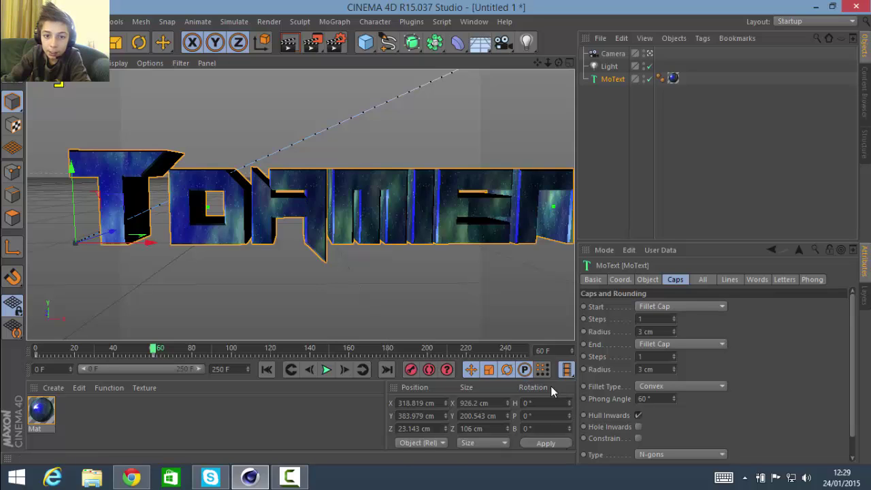
{"action": "left_click_drag", "start_coordinate": [455, 215], "coordinate": [429, 214]}
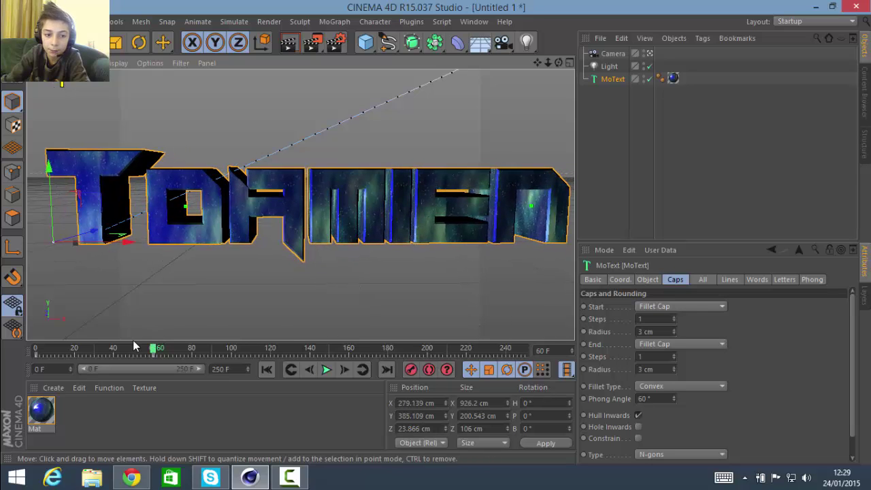
{"action": "left_click_drag", "start_coordinate": [154, 349], "coordinate": [270, 349]}
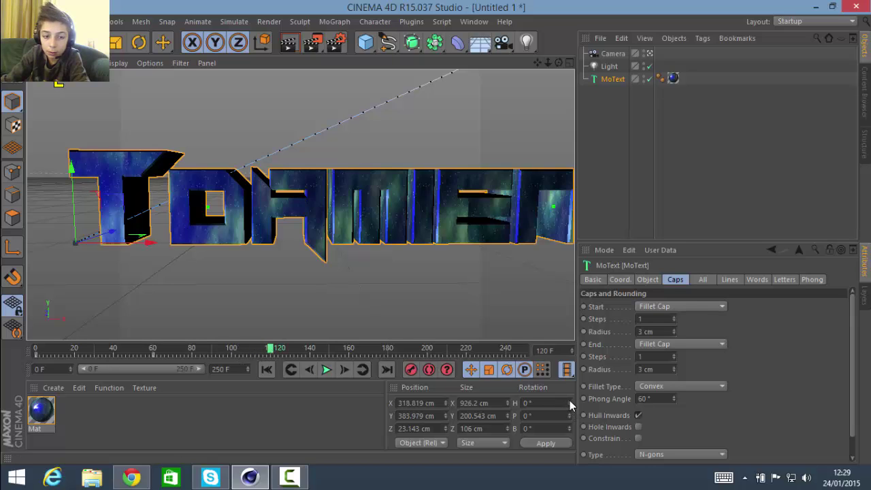
{"action": "mouse_move", "coordinate": [571, 401]}
{"action": "left_mouse_down"}
{"action": "mouse_move", "coordinate": [570, 416]}
{"action": "mouse_move", "coordinate": [569, 399]}
{"action": "left_mouse_up"}
{"action": "left_click", "coordinate": [411, 370]}
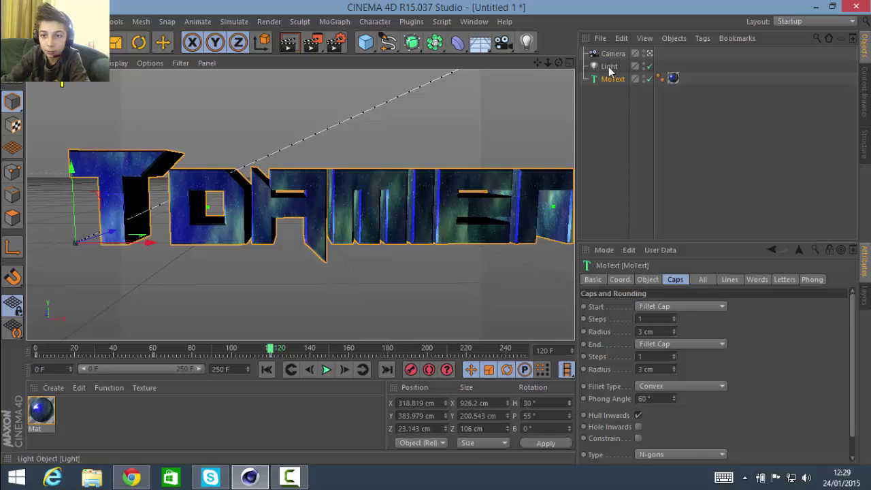
Show the coordinate properties of the MoText object.
{"action": "left_click", "coordinate": [615, 80]}
{"action": "left_click", "coordinate": [653, 281]}
{"action": "left_click", "coordinate": [619, 281]}
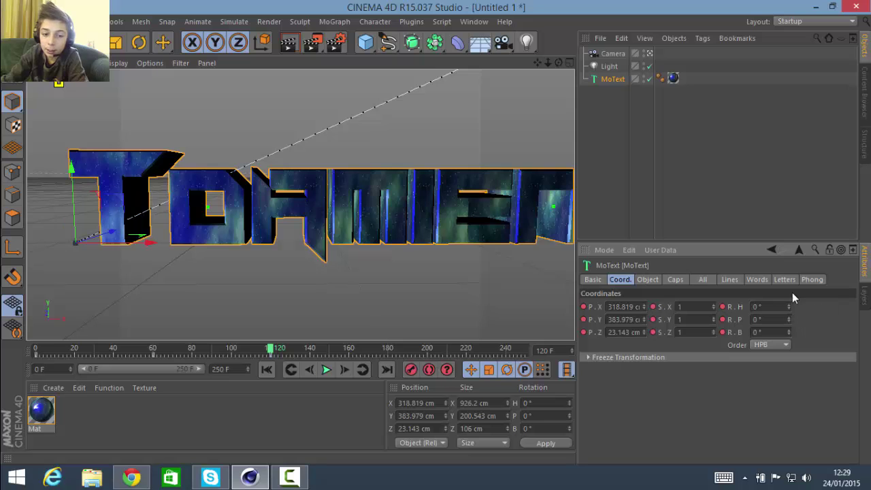
Try rotating the title to heading 30° and pitch -71° at frame 120.
{"action": "left_click_drag", "start_coordinate": [789, 307], "coordinate": [788, 321]}
{"action": "left_click", "coordinate": [789, 305]}
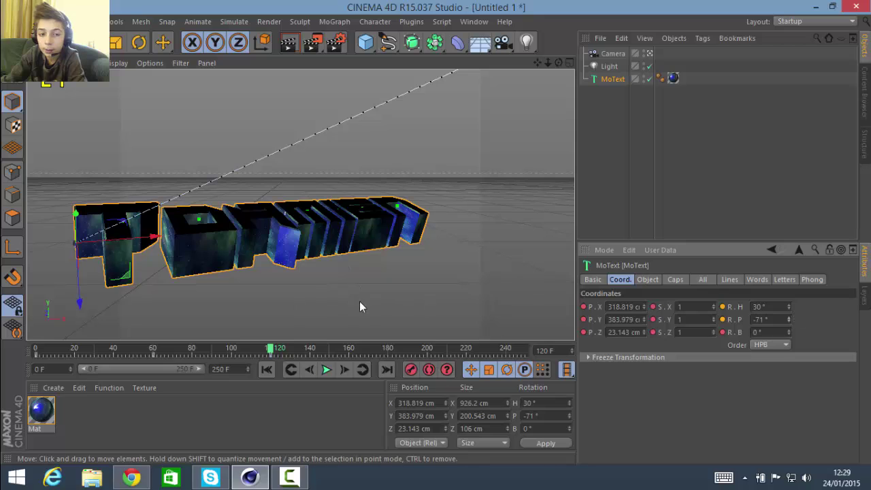
{"action": "mouse_move", "coordinate": [271, 351]}
{"action": "left_mouse_down"}
{"action": "mouse_move", "coordinate": [331, 350]}
{"action": "mouse_move", "coordinate": [223, 350]}
{"action": "mouse_move", "coordinate": [271, 350]}
{"action": "left_mouse_up"}
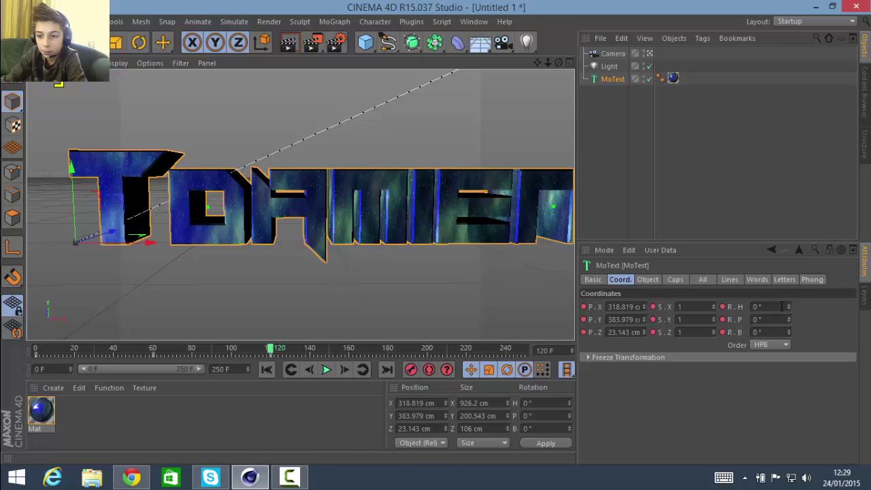
Rotate the title to heading 21° and pitch -47° in a keyframe at frame 120, and to pitch 17° and bank -10° at frame 160.
{"action": "left_click_drag", "start_coordinate": [787, 303], "coordinate": [789, 319]}
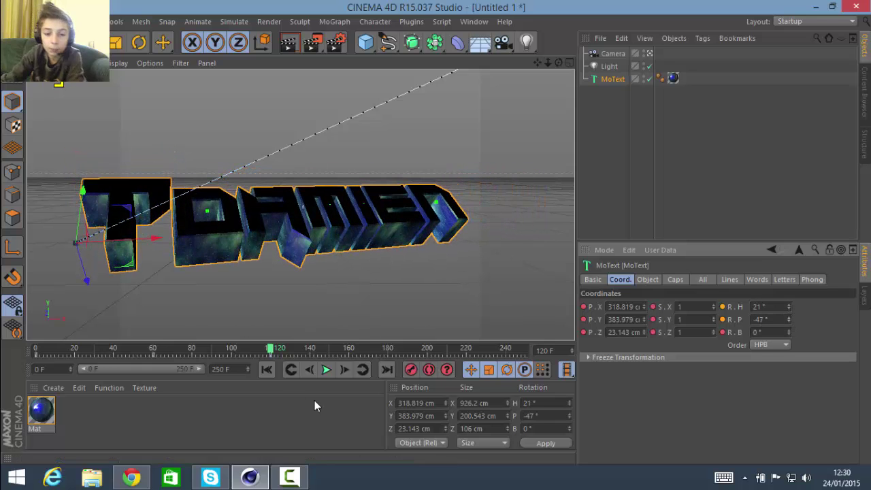
{"action": "left_click_drag", "start_coordinate": [275, 351], "coordinate": [347, 346]}
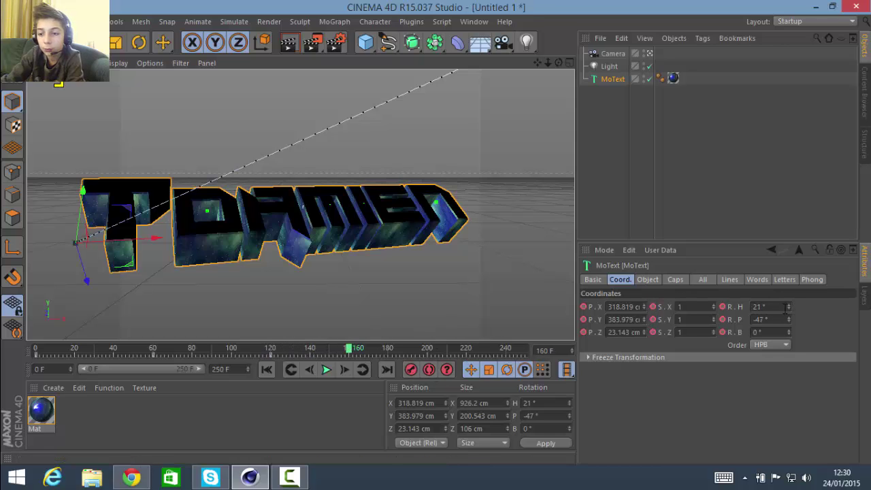
{"action": "left_click_drag", "start_coordinate": [787, 317], "coordinate": [789, 333]}
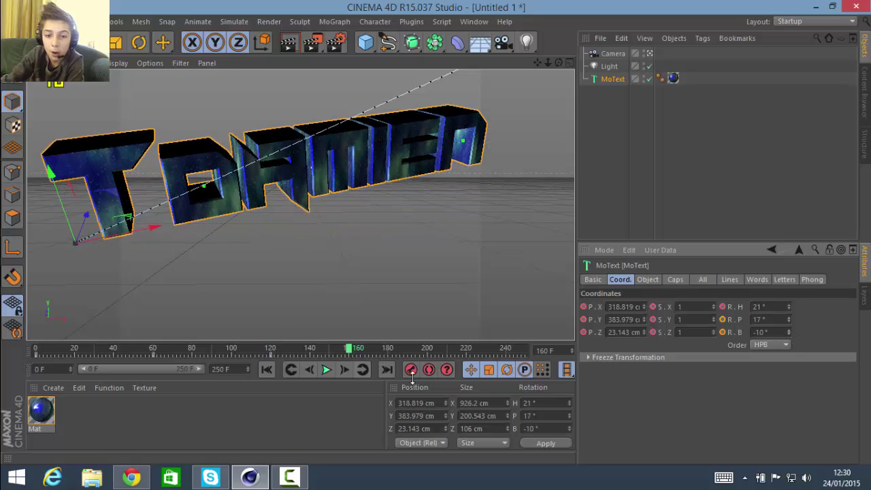
Go to frame 220, try changing the title's X scale, and set it back to 1.
{"action": "left_click_drag", "start_coordinate": [349, 348], "coordinate": [462, 350]}
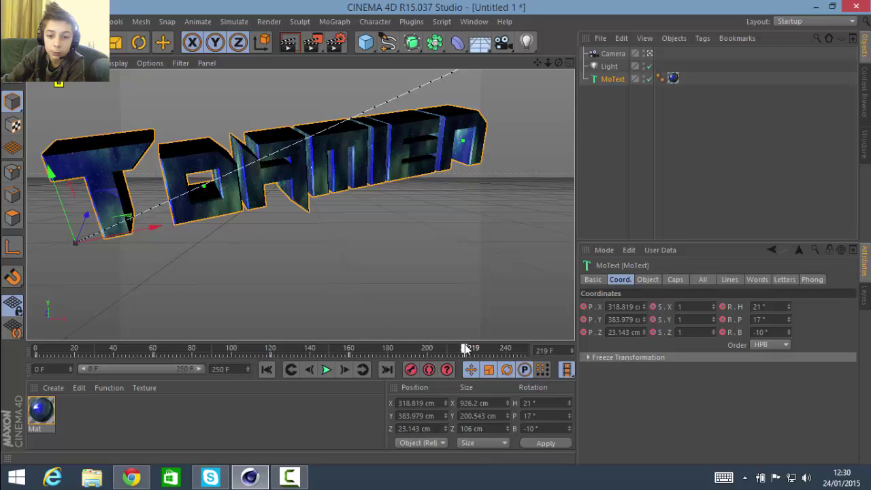
{"action": "left_click_drag", "start_coordinate": [714, 307], "coordinate": [717, 311]}
{"action": "double_click", "coordinate": [694, 307]}
{"action": "type", "text": "1"}
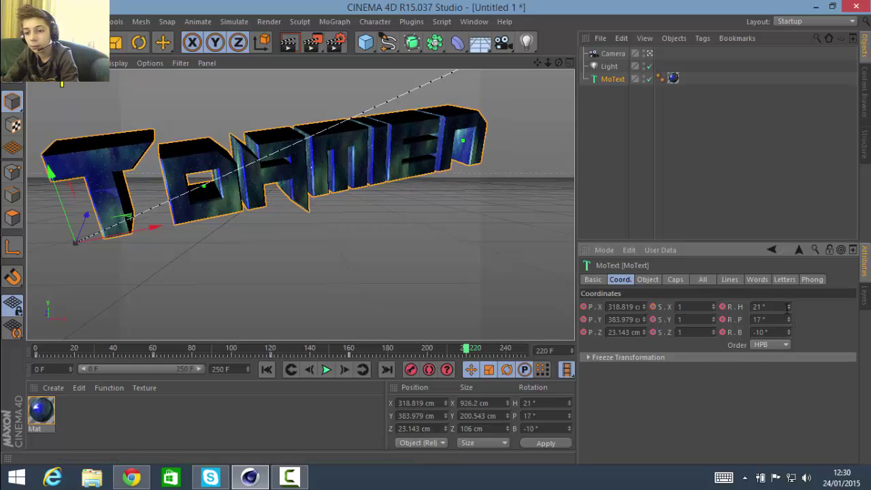
Keyframe the title's rotation at frame 220 with heading -5° and pitch 52°, and at frame 250 with heading 14°, pitch 0° and bank 0°.
{"action": "left_click_drag", "start_coordinate": [788, 309], "coordinate": [788, 317]}
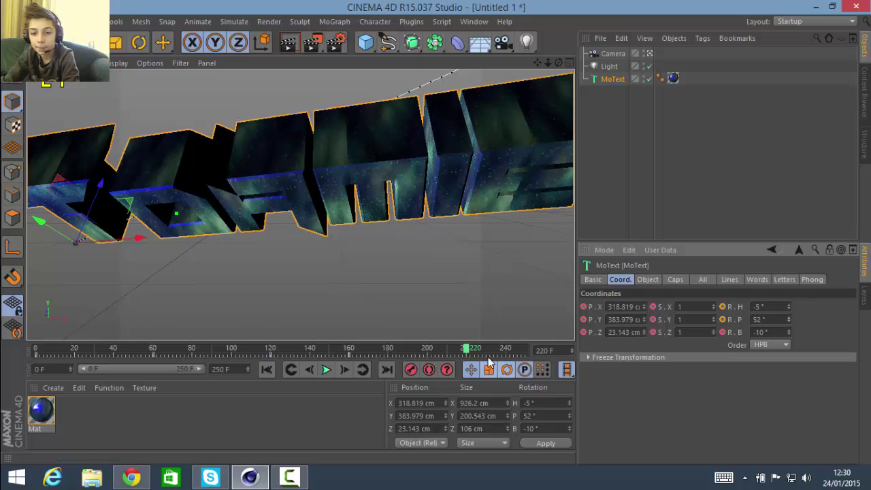
{"action": "left_click", "coordinate": [410, 370]}
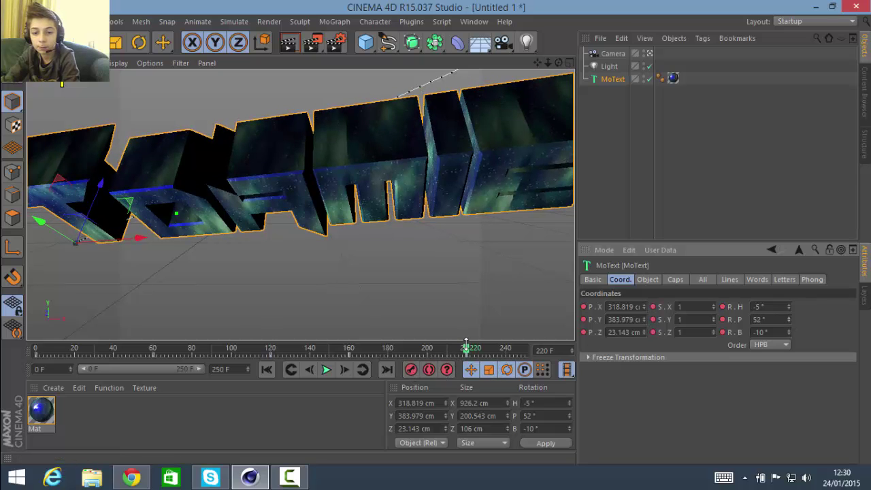
{"action": "left_click_drag", "start_coordinate": [467, 349], "coordinate": [547, 353]}
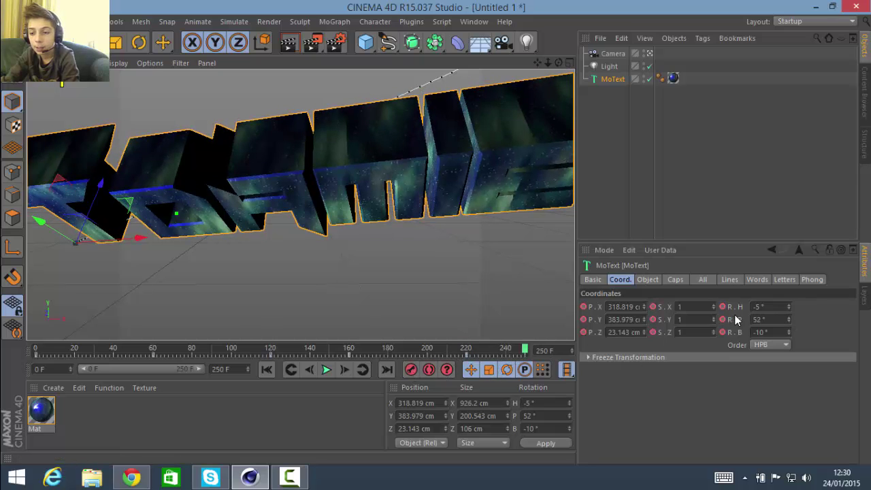
{"action": "left_click", "coordinate": [789, 309]}
{"action": "left_click", "coordinate": [790, 305]}
{"action": "left_click_drag", "start_coordinate": [790, 305], "coordinate": [788, 319]}
{"action": "left_click", "coordinate": [788, 318]}
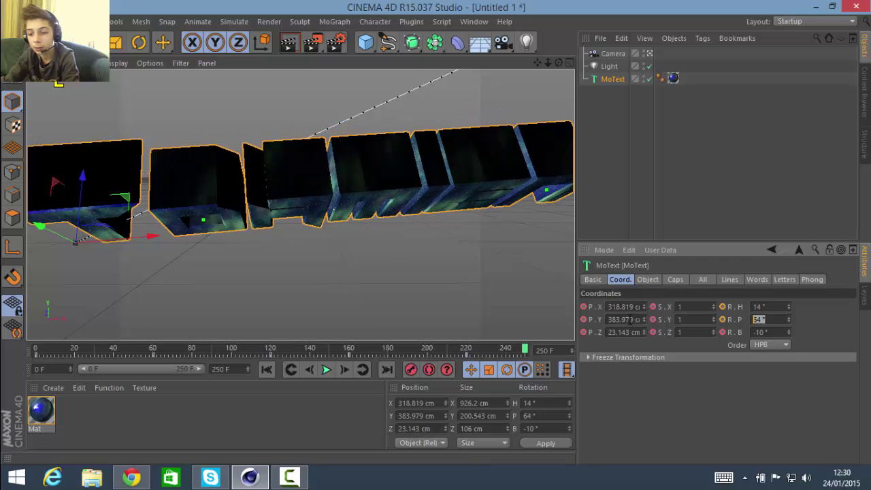
{"action": "key", "text": "Return"}
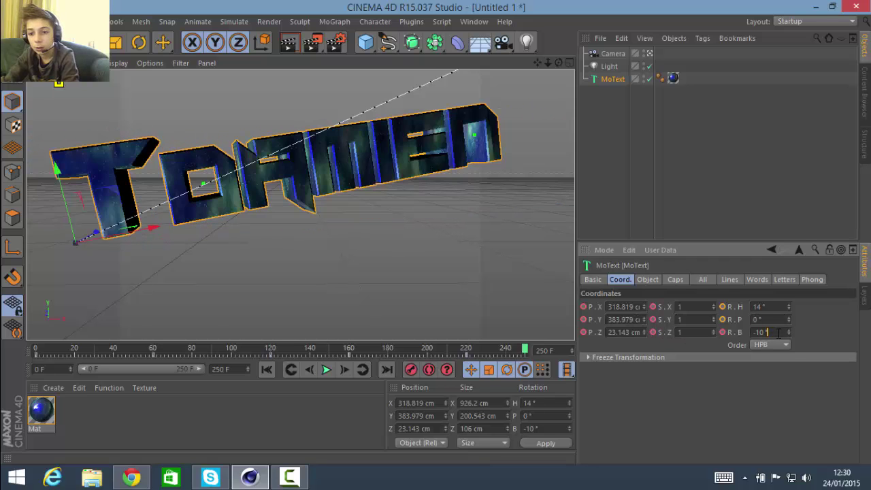
{"action": "type", "text": "0"}
{"action": "key", "text": "Return"}
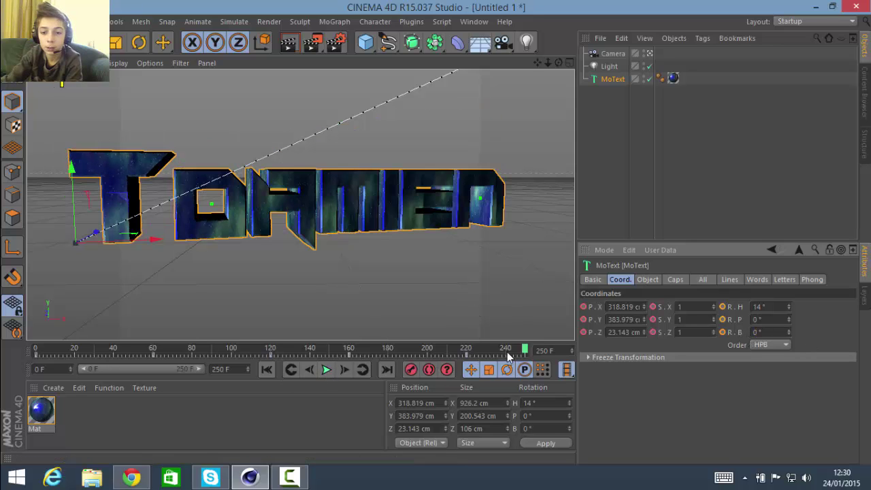
Play the title animation from the start, scrub through the timeline to review it, and return to frame 0.
{"action": "left_click", "coordinate": [267, 369]}
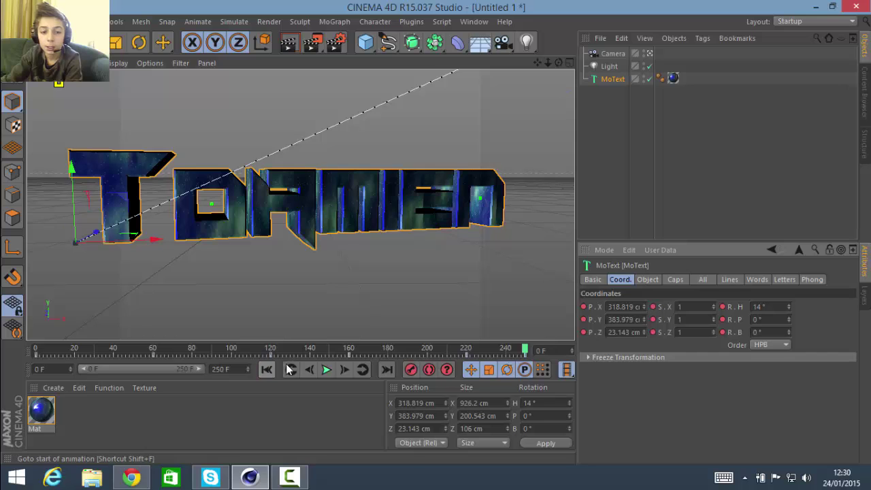
{"action": "left_click", "coordinate": [327, 369]}
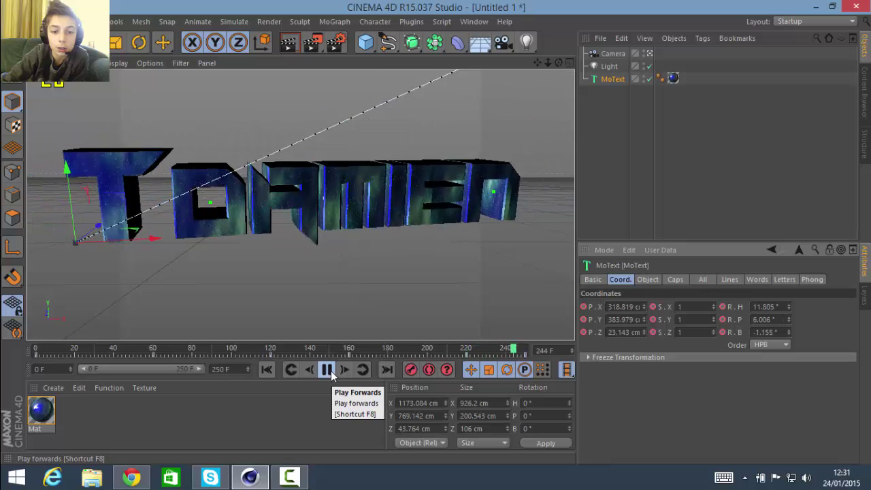
{"action": "left_click", "coordinate": [331, 374]}
{"action": "left_click_drag", "start_coordinate": [53, 350], "coordinate": [470, 348]}
{"action": "left_click_drag", "start_coordinate": [91, 348], "coordinate": [34, 349]}
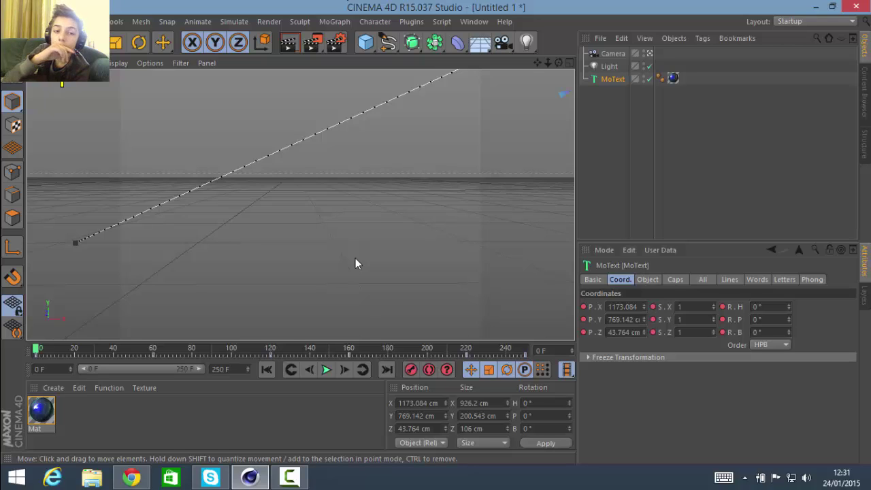
Configure the render output with the HDV/HDTV 720 29.97 preset and the All Frames range, and show the save settings.
{"action": "left_click", "coordinate": [335, 42]}
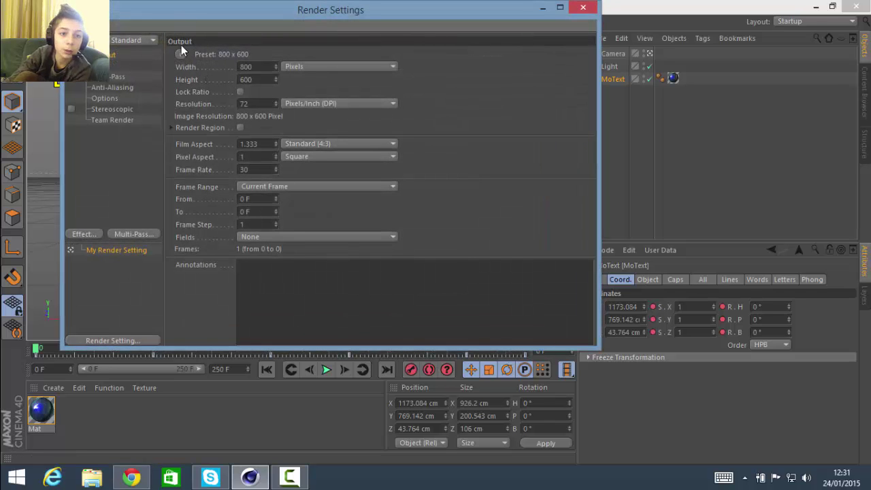
{"action": "left_click", "coordinate": [181, 55]}
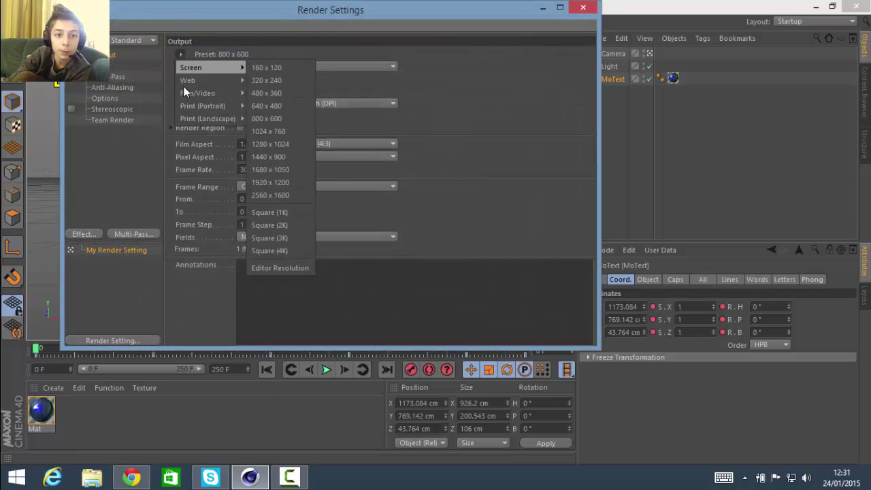
{"action": "mouse_move", "coordinate": [199, 91]}
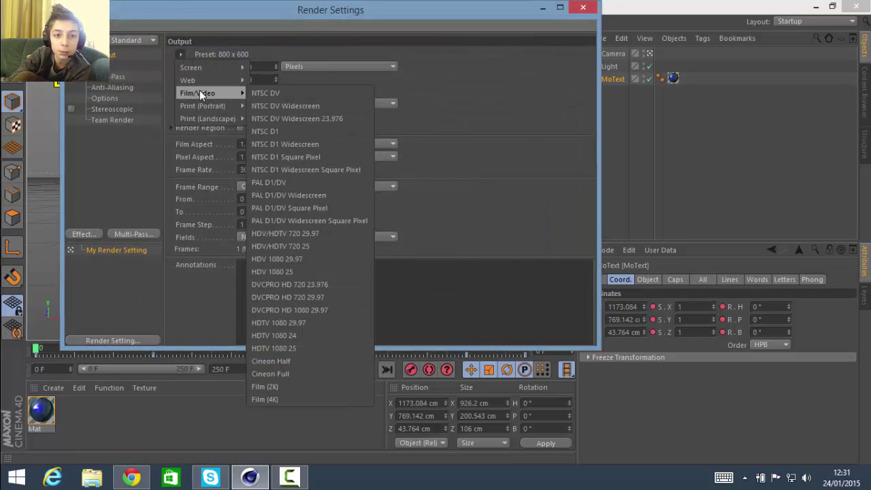
{"action": "left_click", "coordinate": [327, 235]}
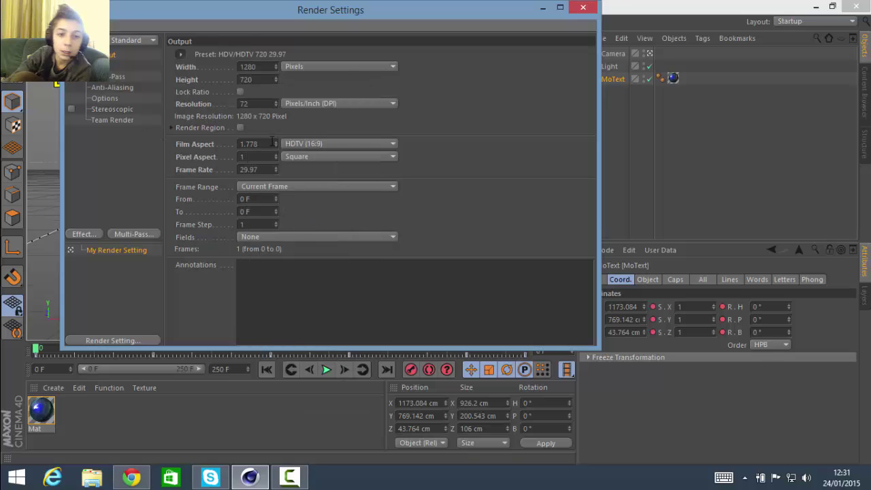
{"action": "left_click", "coordinate": [276, 187]}
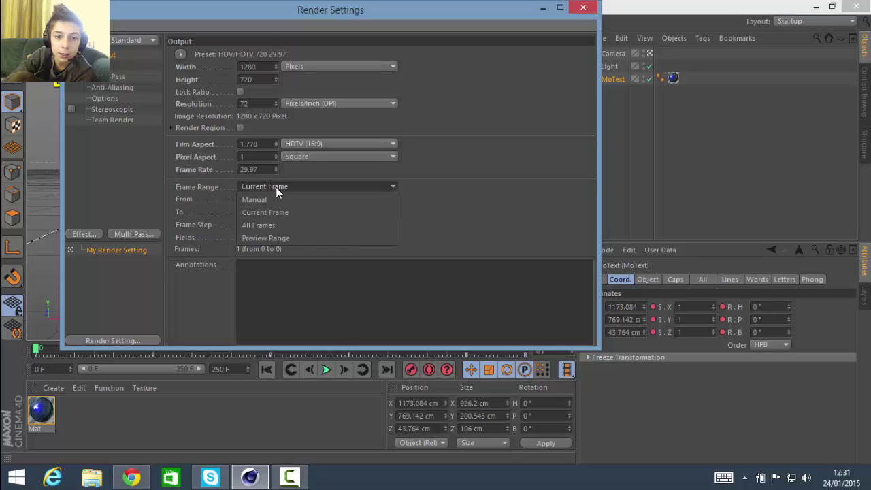
{"action": "left_click", "coordinate": [268, 225]}
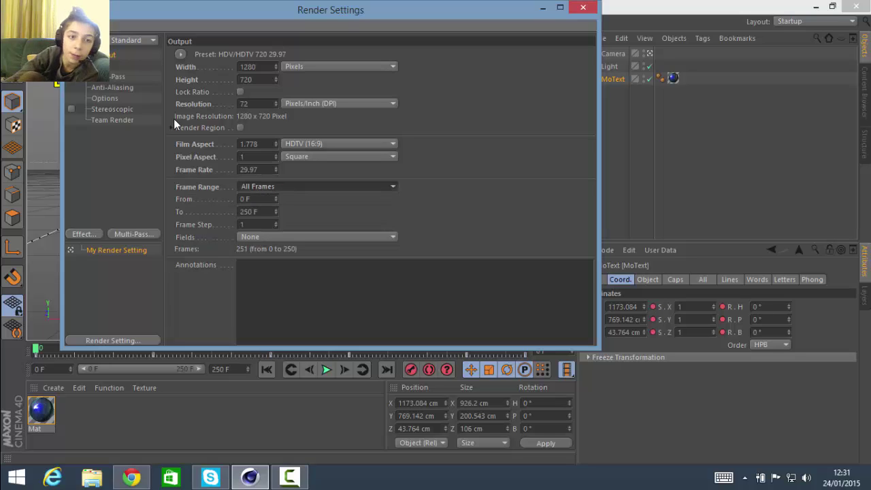
{"action": "left_click", "coordinate": [99, 65]}
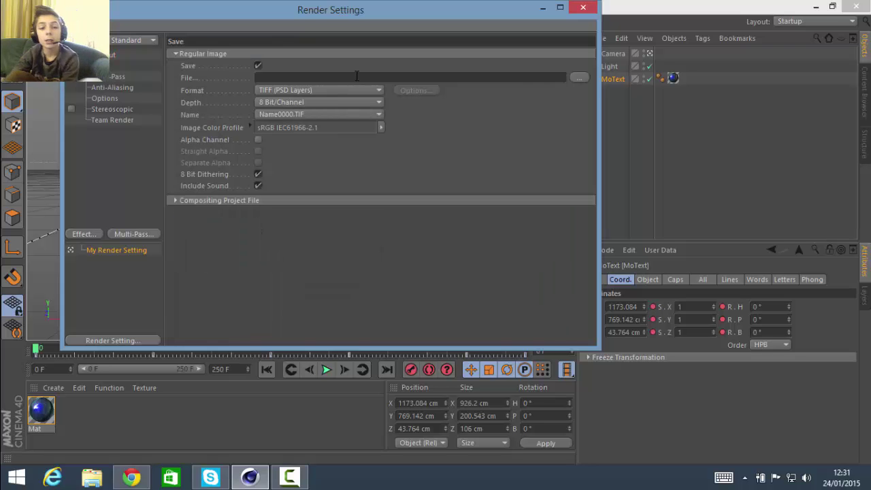
{"action": "left_click", "coordinate": [579, 78]}
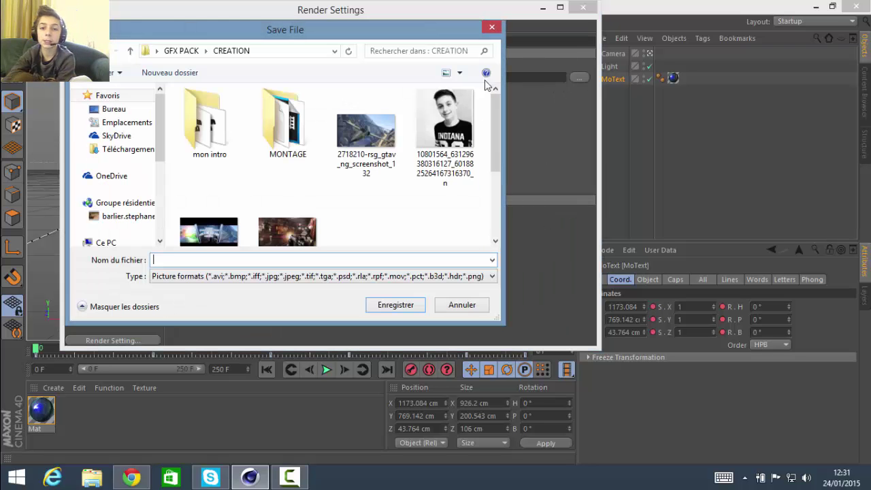
{"action": "left_click", "coordinate": [490, 28]}
{"action": "left_click", "coordinate": [579, 78]}
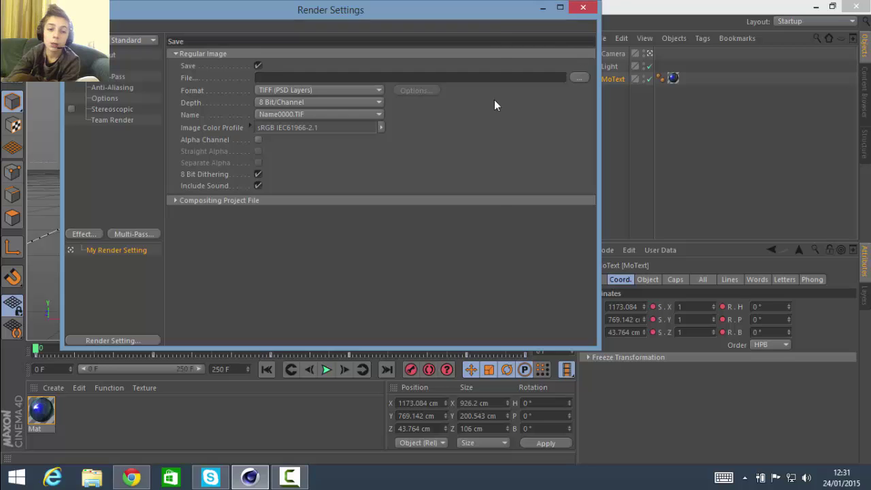
{"action": "scroll", "coordinate": [494, 142], "scroll_direction": "down", "scroll_amount": 3}
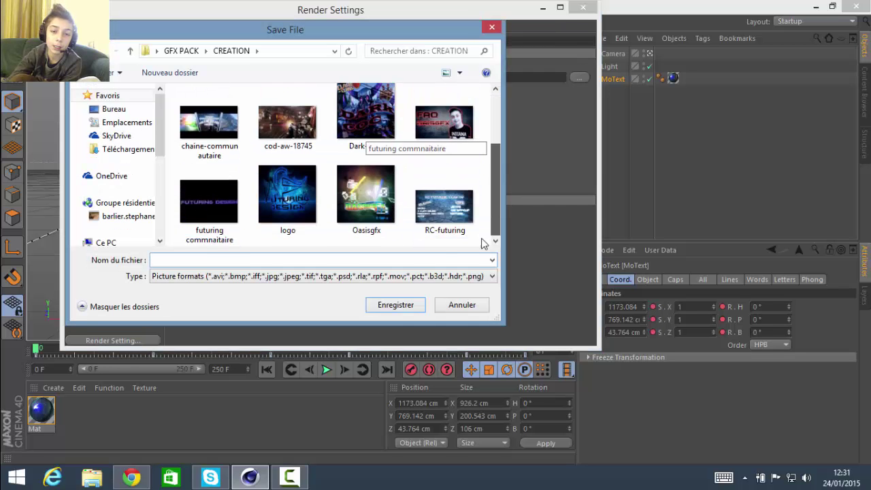
{"action": "scroll", "coordinate": [500, 210], "scroll_direction": "up", "scroll_amount": 3}
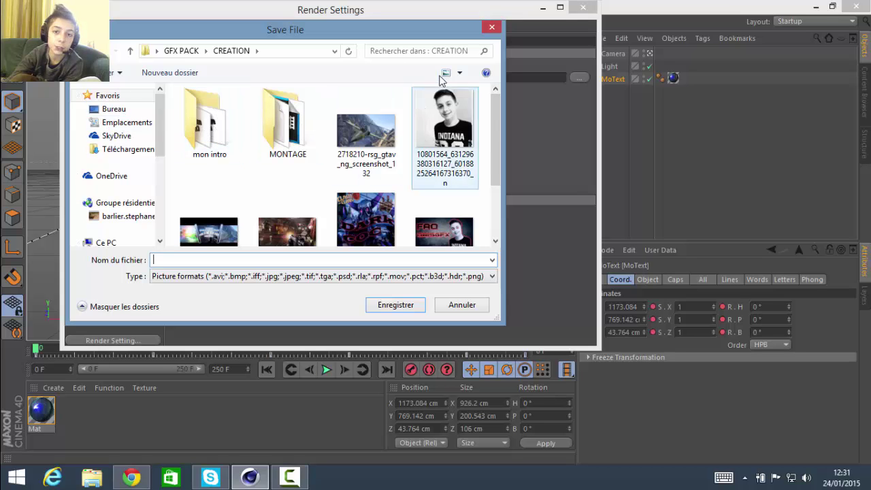
{"action": "left_click", "coordinate": [491, 30]}
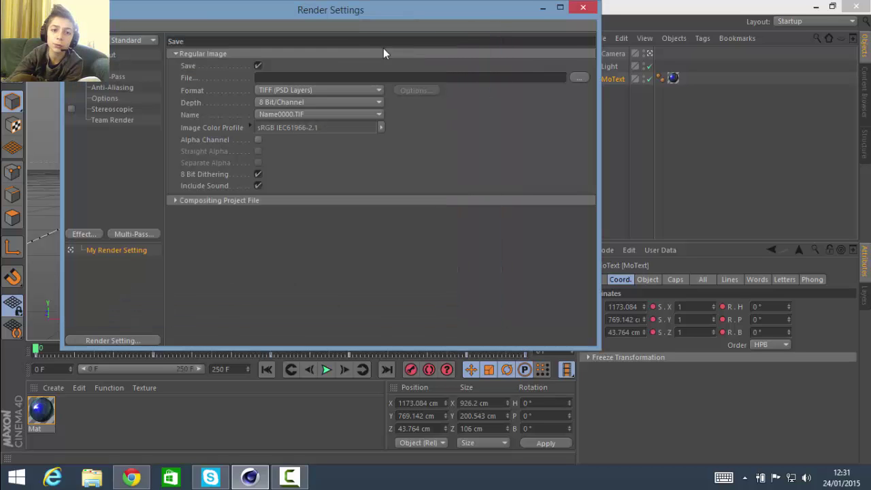
Set the render's save format to PNG and enable the alpha channel.
{"action": "left_click", "coordinate": [305, 88]}
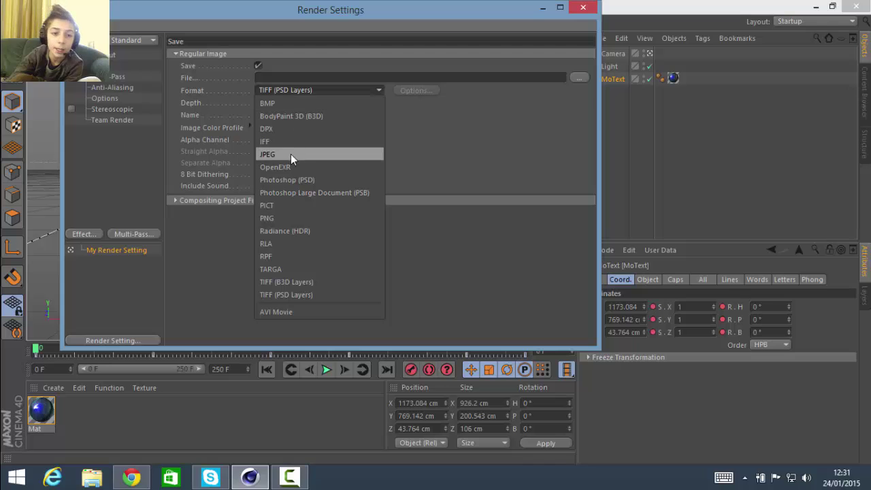
{"action": "left_click", "coordinate": [275, 217]}
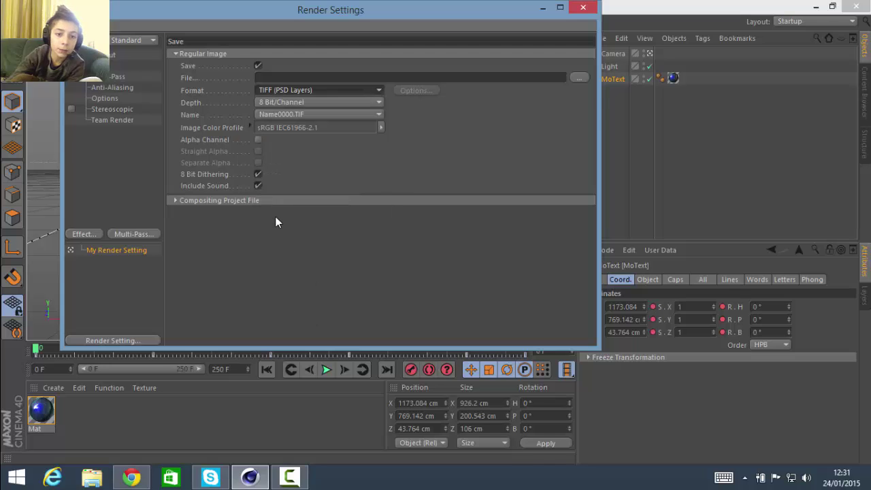
{"action": "left_click", "coordinate": [286, 104]}
{"action": "left_click", "coordinate": [416, 147]}
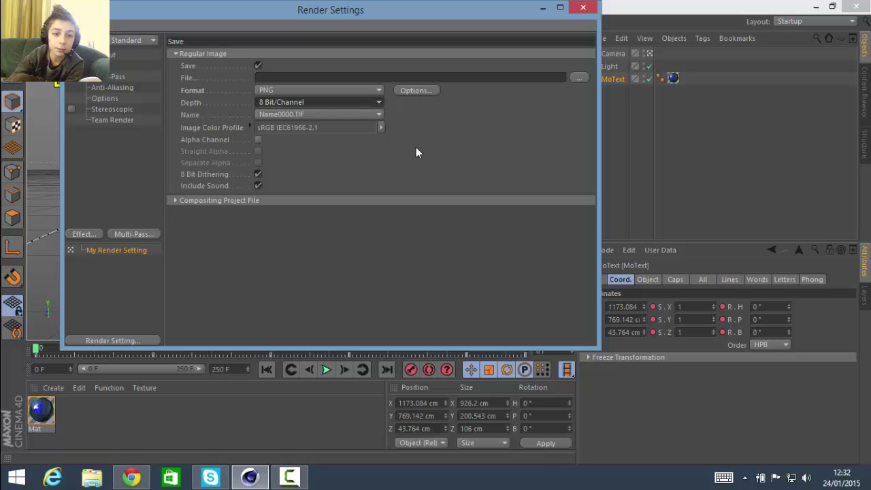
{"action": "left_click", "coordinate": [259, 139]}
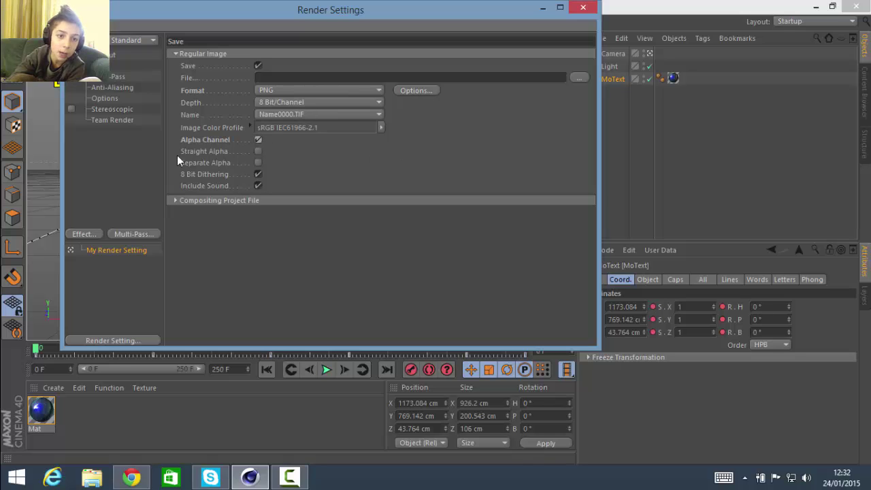
Set the render's anti-aliasing to Best with a minimum level of 1x1 and a maximum level of 2x2.
{"action": "left_click", "coordinate": [112, 78]}
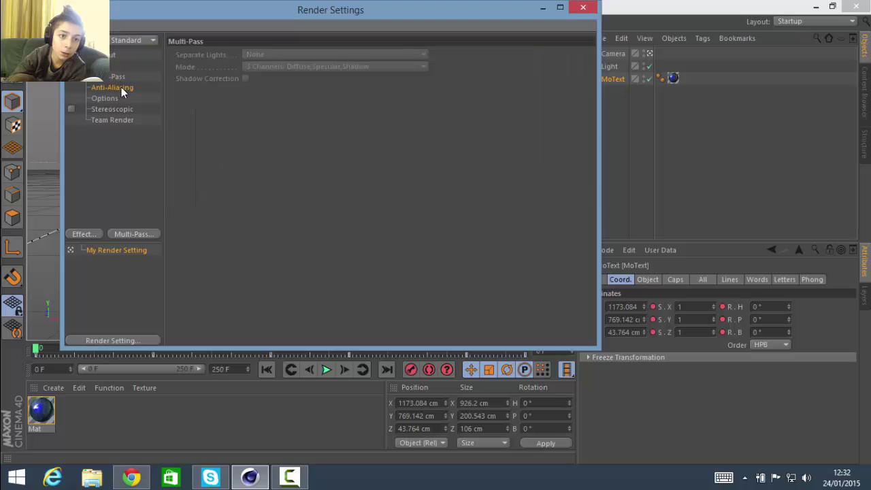
{"action": "left_click", "coordinate": [123, 89]}
{"action": "left_click", "coordinate": [274, 54]}
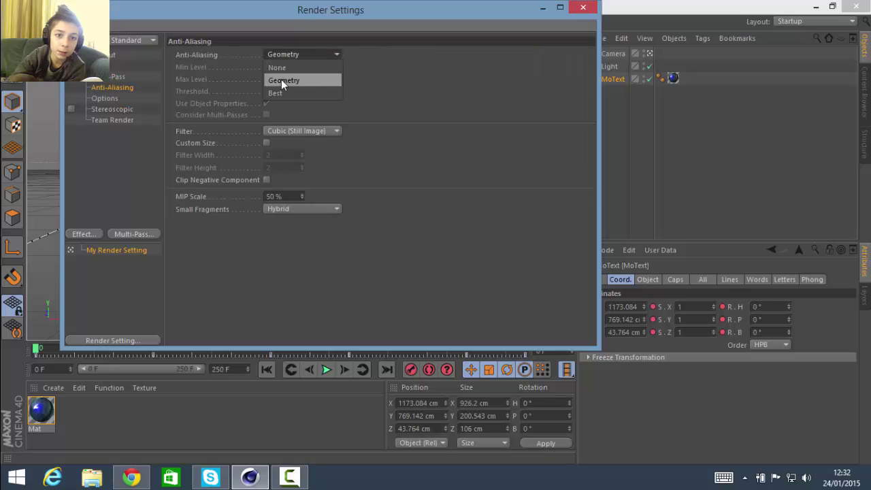
{"action": "left_click", "coordinate": [284, 92]}
{"action": "left_click", "coordinate": [279, 66]}
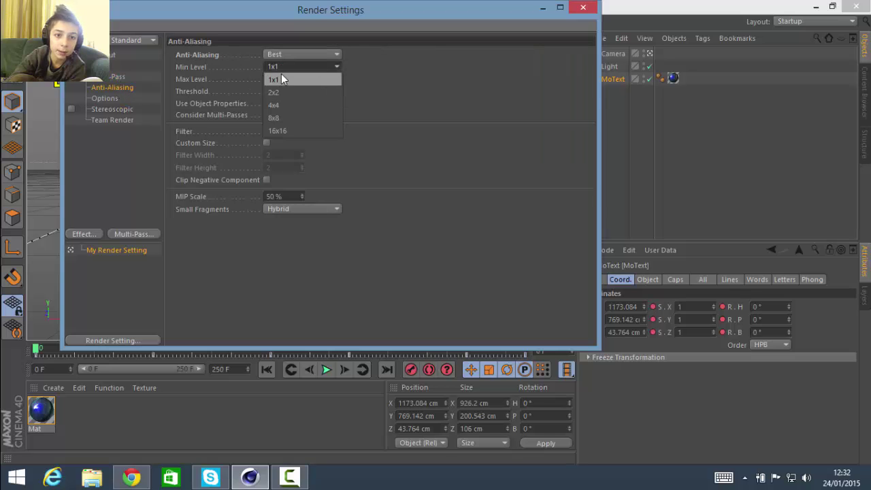
{"action": "left_click", "coordinate": [281, 77]}
{"action": "left_click", "coordinate": [285, 79]}
{"action": "left_click", "coordinate": [281, 102]}
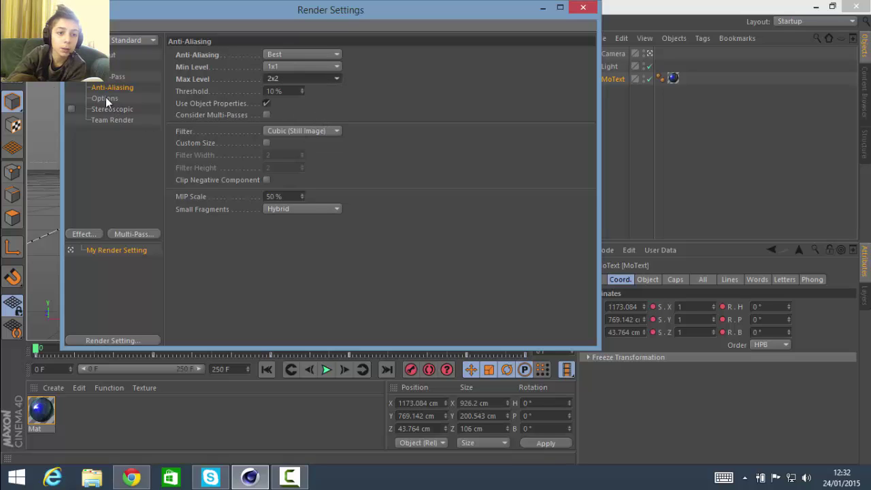
Add the Glow, Global Illumination and Ambient Occlusion effects to the render settings and close them.
{"action": "left_click", "coordinate": [111, 117]}
{"action": "left_click", "coordinate": [115, 202]}
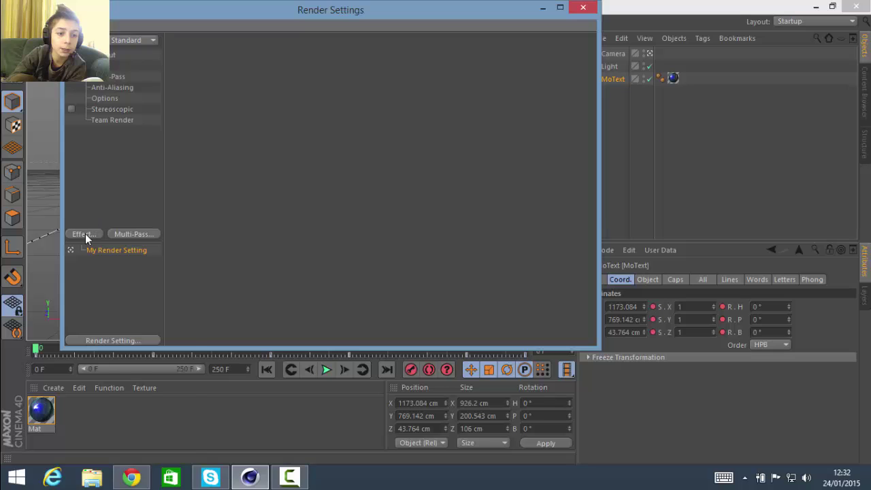
{"action": "left_click", "coordinate": [85, 233]}
{"action": "left_click", "coordinate": [134, 280]}
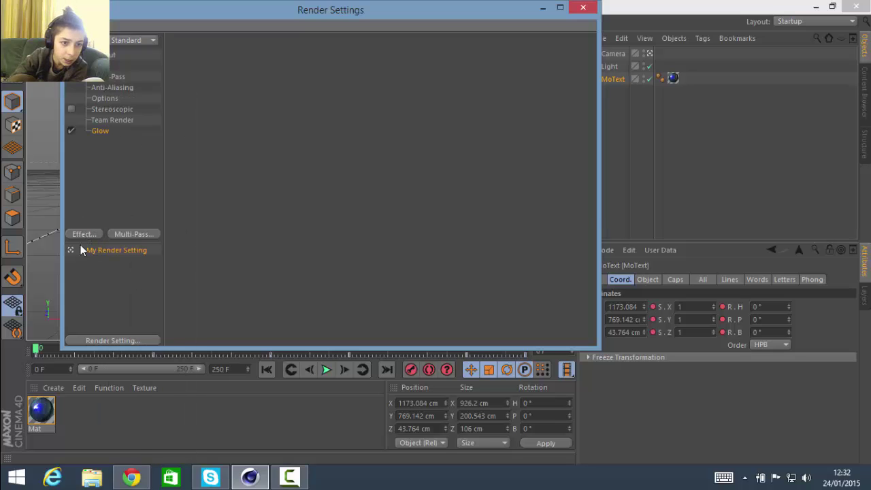
{"action": "left_click", "coordinate": [83, 235]}
{"action": "left_click", "coordinate": [118, 258]}
{"action": "left_click", "coordinate": [87, 235]}
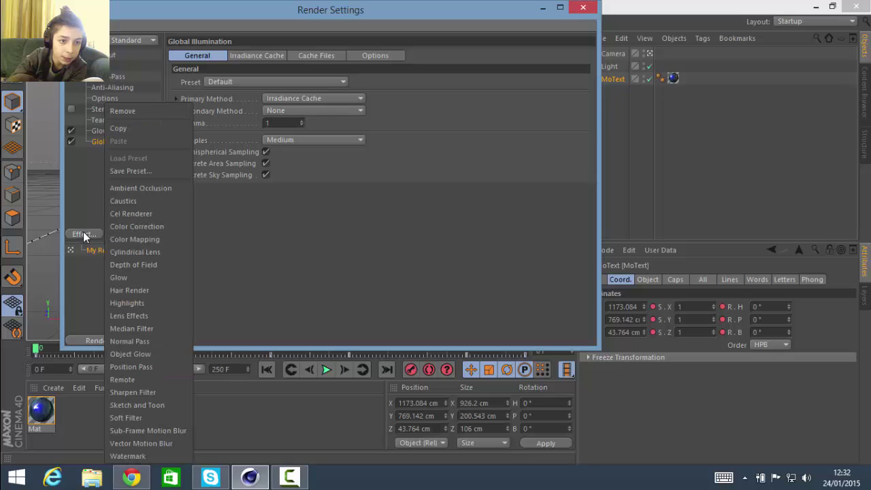
{"action": "left_click", "coordinate": [171, 191]}
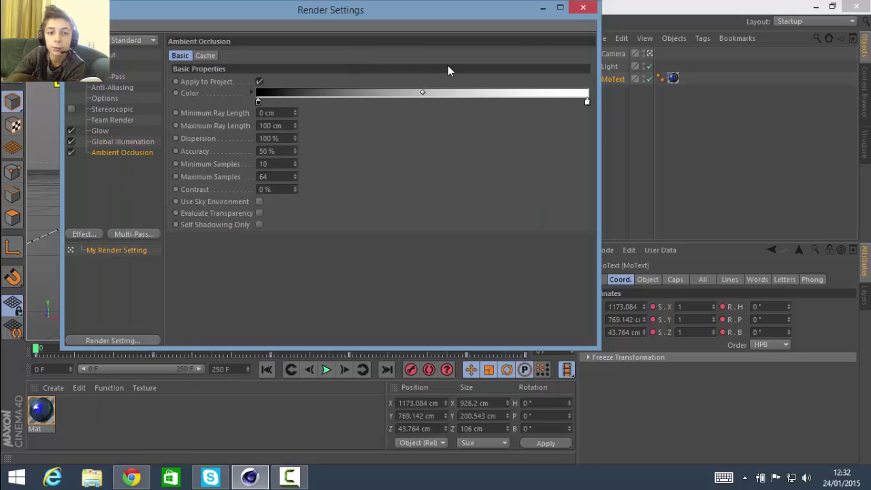
{"action": "left_click", "coordinate": [582, 14]}
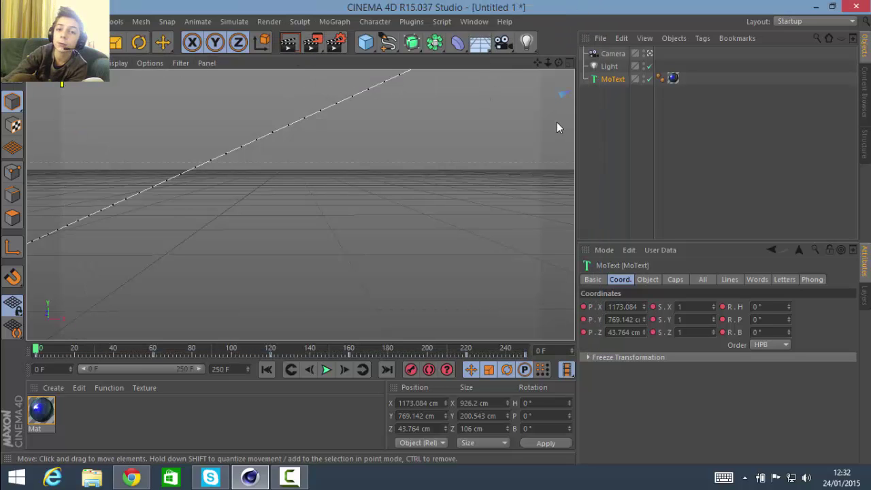
{"action": "left_click", "coordinate": [286, 478]}
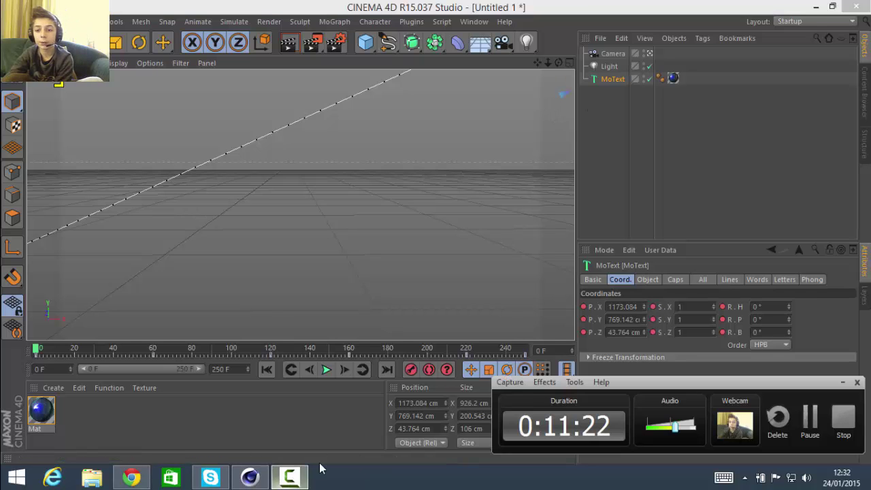
{"action": "left_click", "coordinate": [811, 426]}
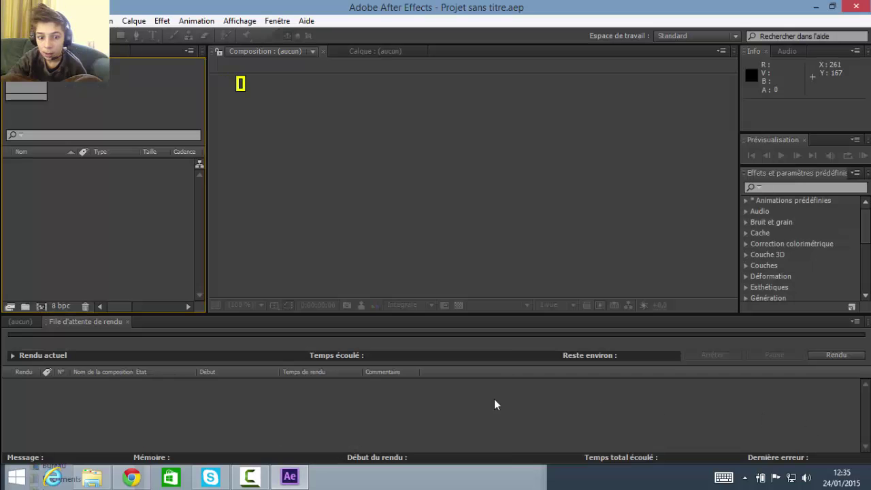
{"action": "left_click", "coordinate": [250, 476]}
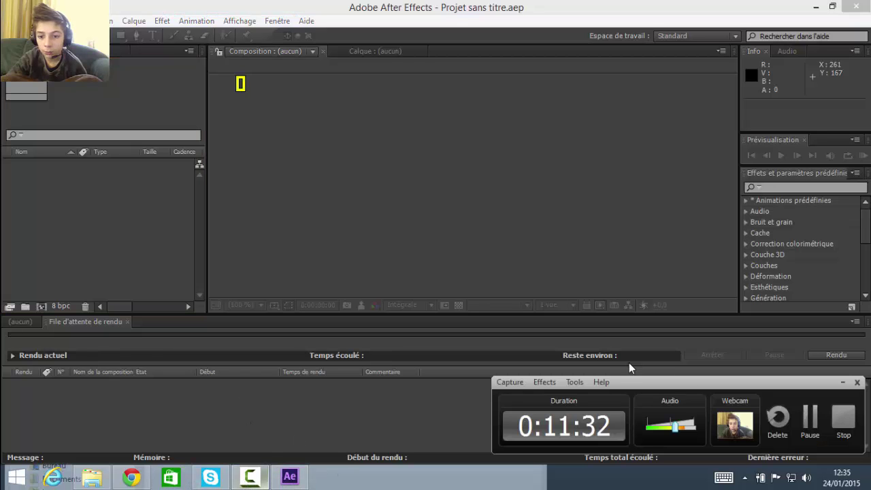
{"action": "left_click", "coordinate": [843, 382]}
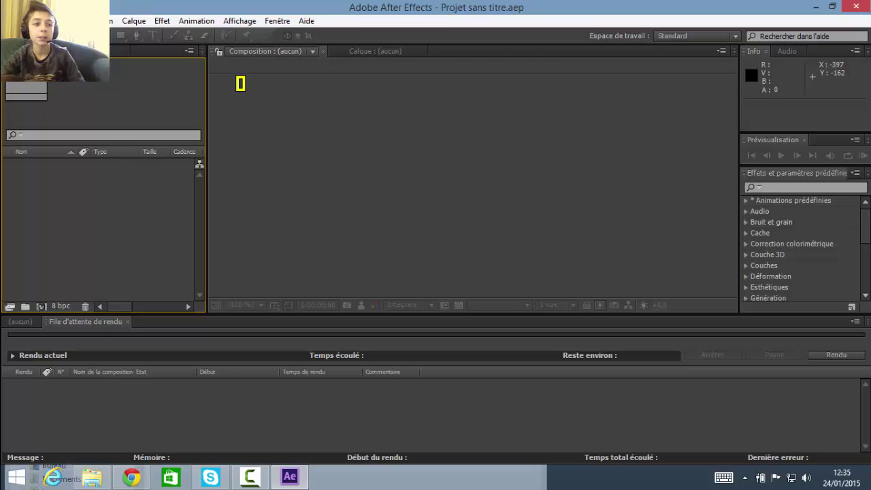
Create a new composition with the HDTV 1080 25 preset, 25 frames per second and a 30-second duration.
{"action": "left_click", "coordinate": [92, 20]}
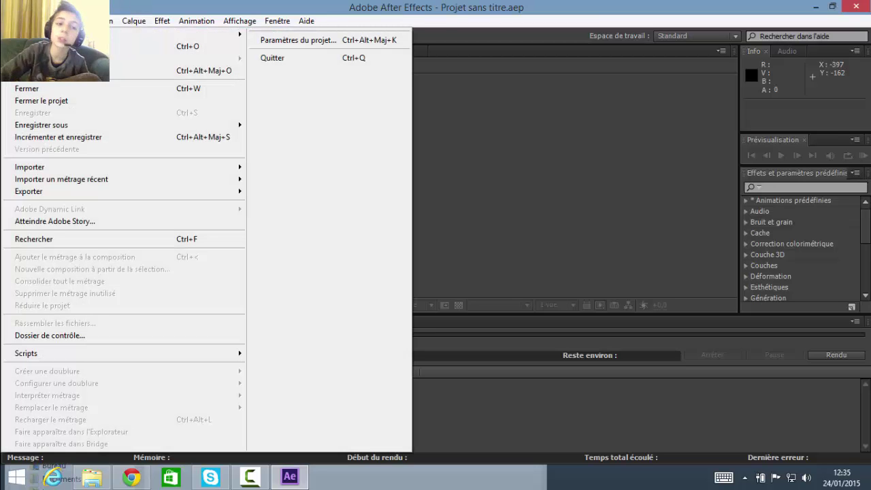
{"action": "mouse_move", "coordinate": [231, 35]}
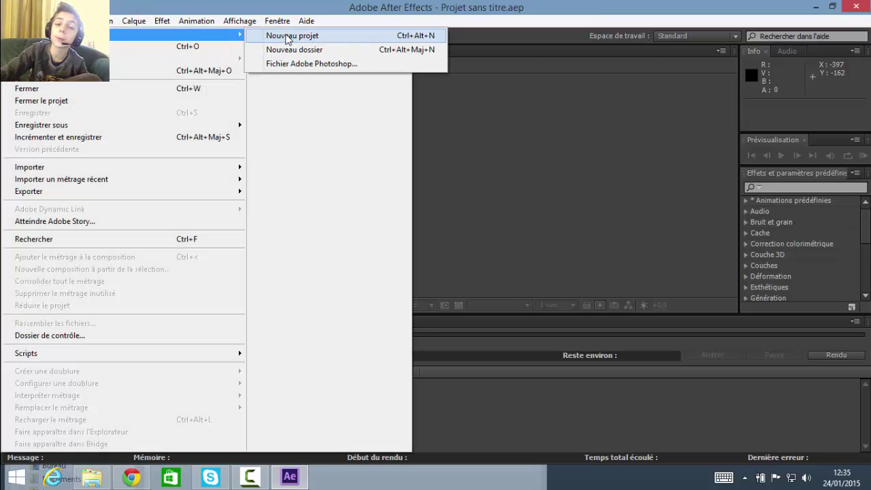
{"action": "left_click", "coordinate": [293, 49]}
{"action": "left_click", "coordinate": [87, 21]}
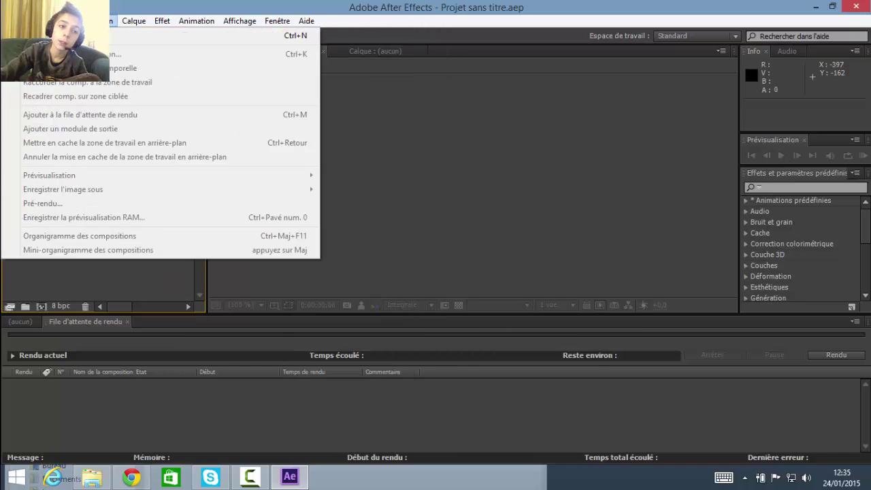
{"action": "left_click", "coordinate": [94, 36]}
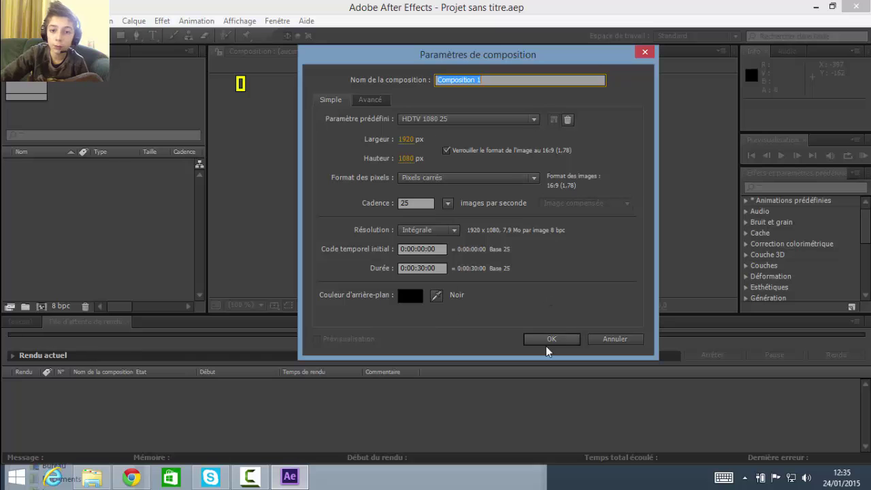
{"action": "left_click", "coordinate": [549, 339]}
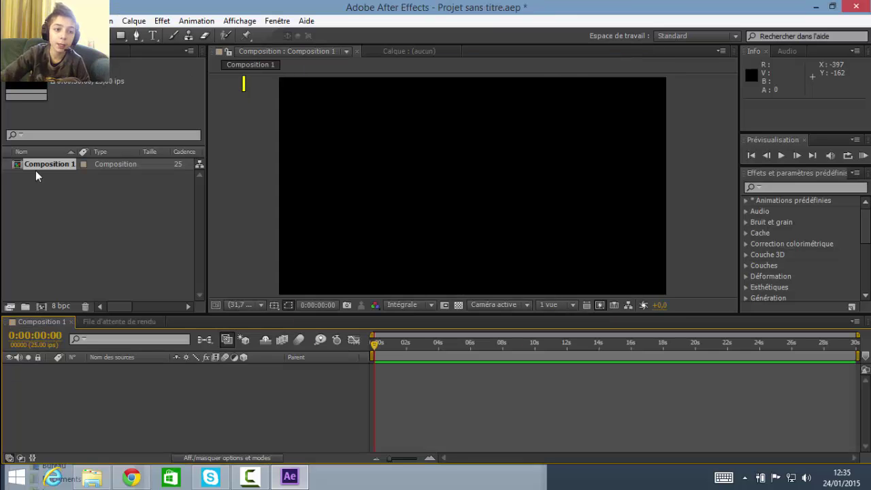
Start a file import and browse from the Desktop to the CREATION folder inside GFX PACK.
{"action": "right_click", "coordinate": [84, 259]}
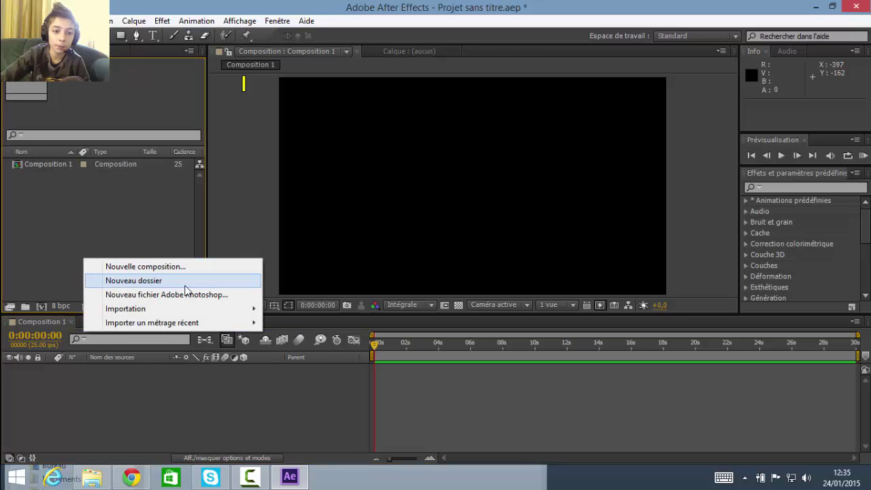
{"action": "mouse_move", "coordinate": [240, 314]}
{"action": "left_click", "coordinate": [305, 311]}
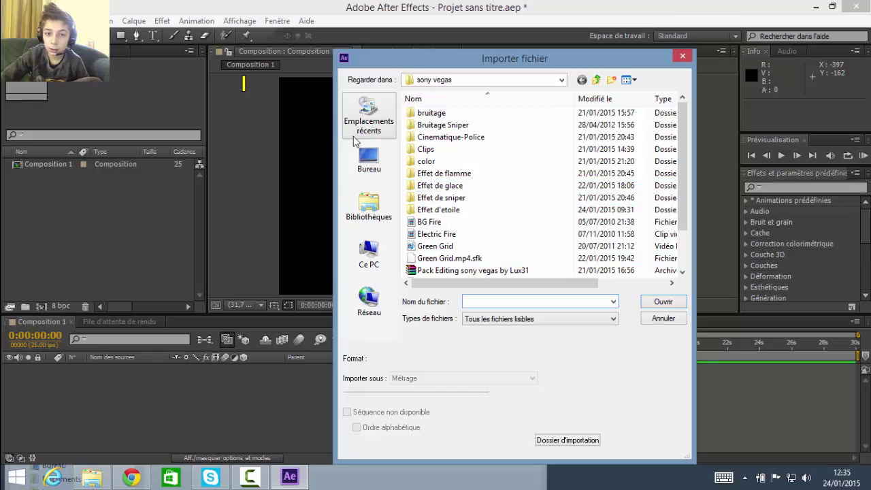
{"action": "left_click", "coordinate": [369, 163]}
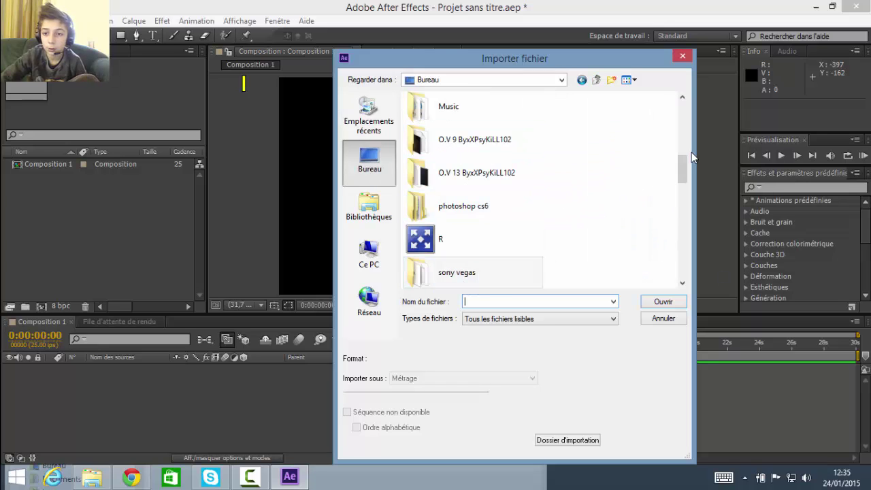
{"action": "scroll", "coordinate": [677, 170], "scroll_direction": "up", "scroll_amount": 2}
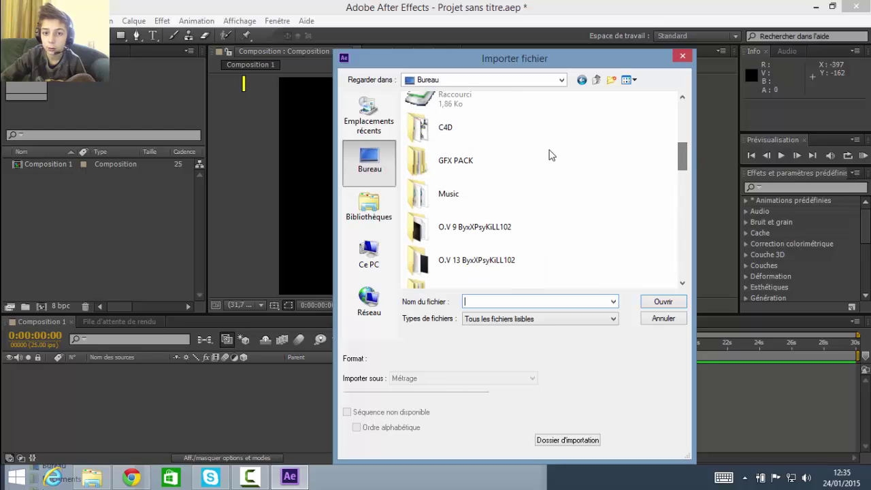
{"action": "double_click", "coordinate": [488, 175]}
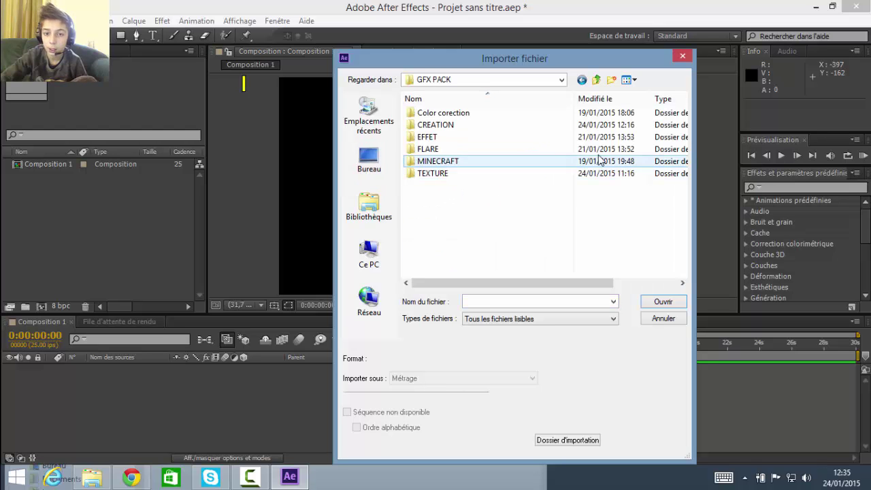
{"action": "double_click", "coordinate": [436, 127]}
Import the intro futuring clan PNG files as an image sequence from the mon intro folder.
{"action": "scroll", "coordinate": [677, 216], "scroll_direction": "down", "scroll_amount": 3}
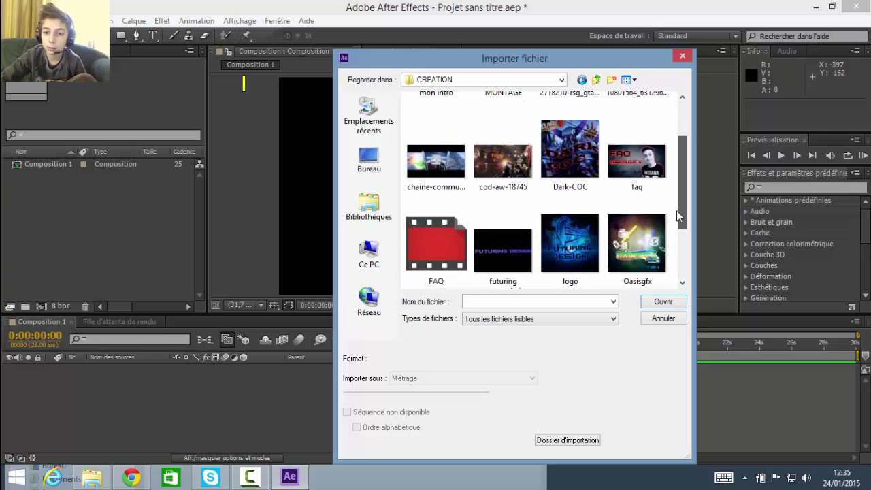
{"action": "scroll", "coordinate": [677, 216], "scroll_direction": "down", "scroll_amount": 2}
{"action": "left_click", "coordinate": [503, 183]}
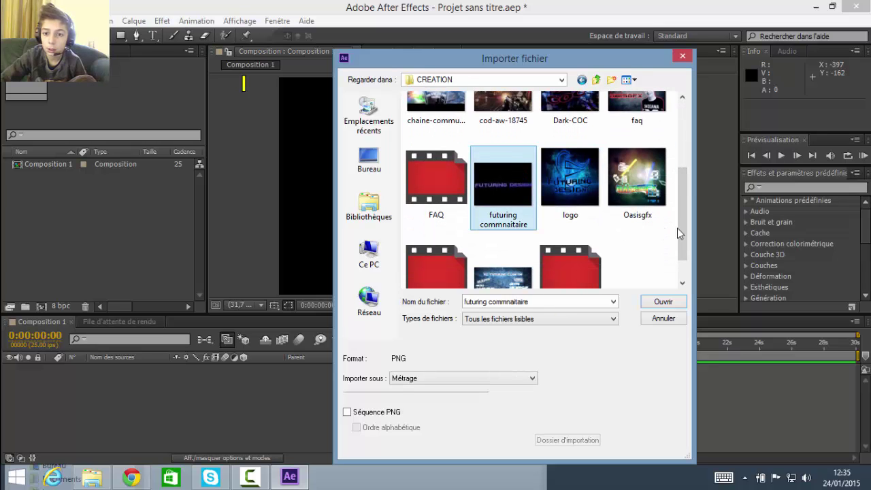
{"action": "scroll", "coordinate": [679, 229], "scroll_direction": "up", "scroll_amount": 1}
{"action": "left_click_drag", "start_coordinate": [682, 225], "coordinate": [626, 152]}
{"action": "double_click", "coordinate": [420, 139]}
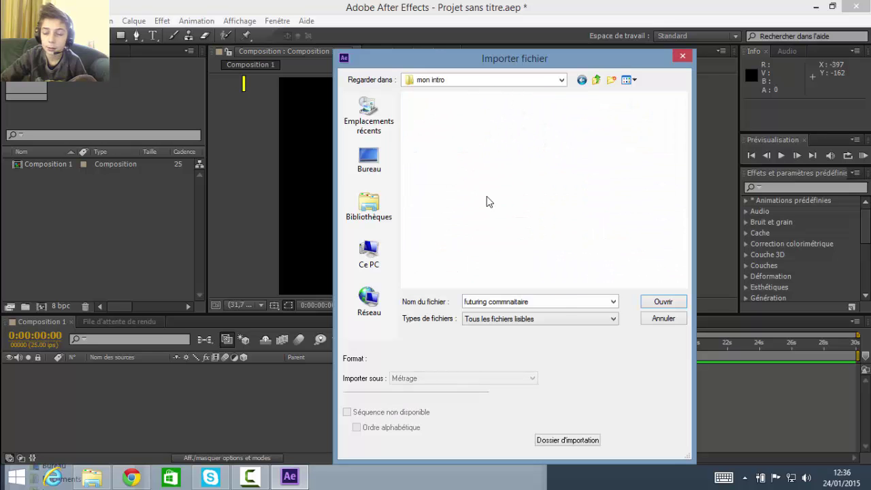
{"action": "left_click", "coordinate": [684, 140]}
{"action": "left_click", "coordinate": [645, 167]}
{"action": "left_click", "coordinate": [664, 302]}
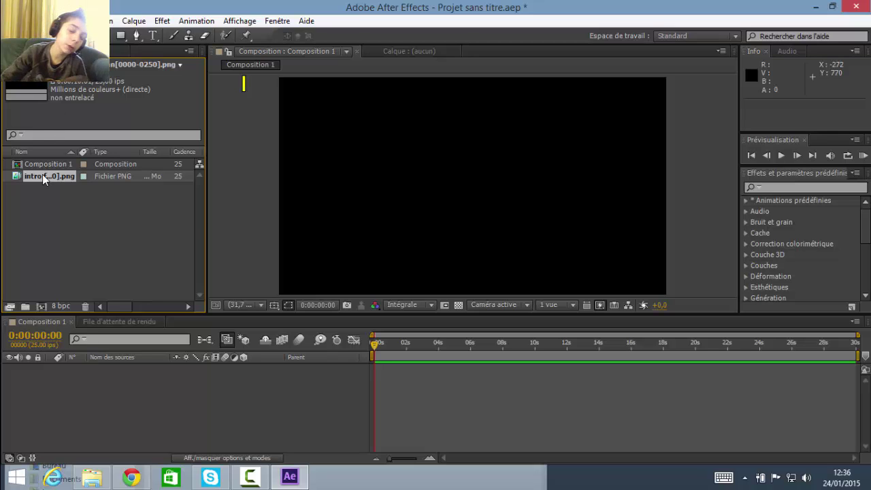
Place the intro sequence in Composition 1's timeline with its in point about 0:00:01:06 before the start, and preview it.
{"action": "left_click_drag", "start_coordinate": [238, 456], "coordinate": [369, 371]}
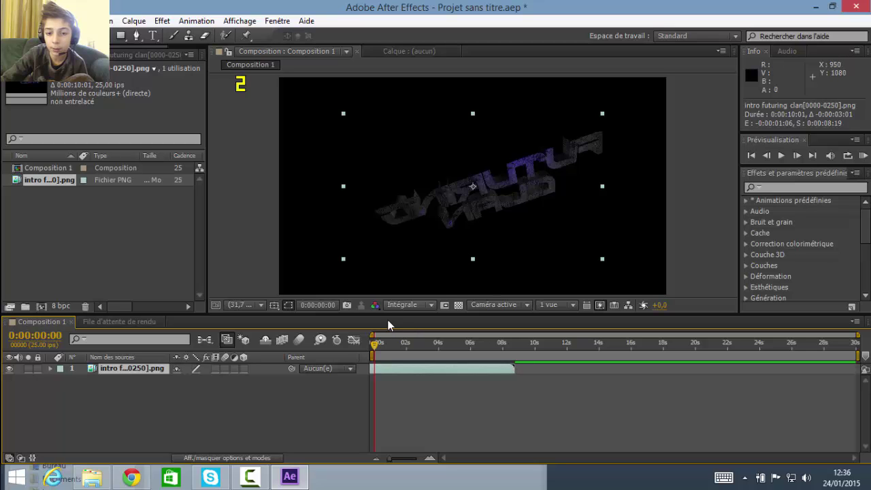
{"action": "left_click", "coordinate": [782, 155]}
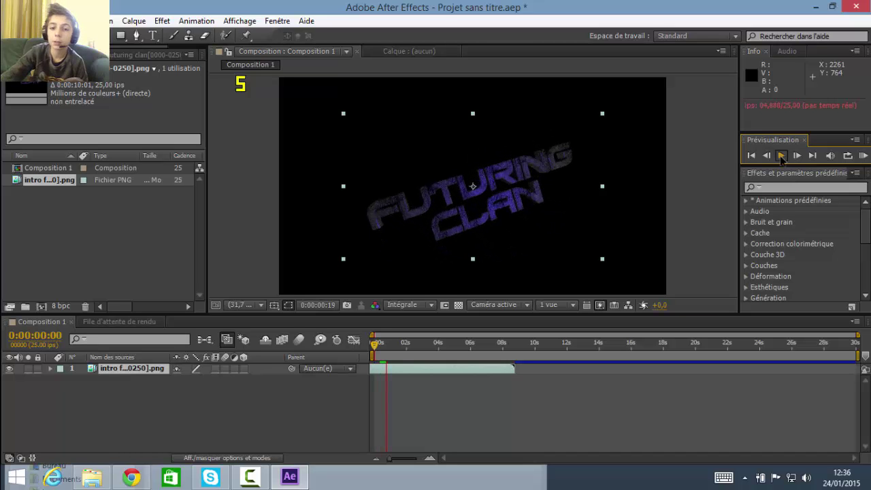
{"action": "right_click", "coordinate": [783, 173]}
{"action": "left_click", "coordinate": [571, 404]}
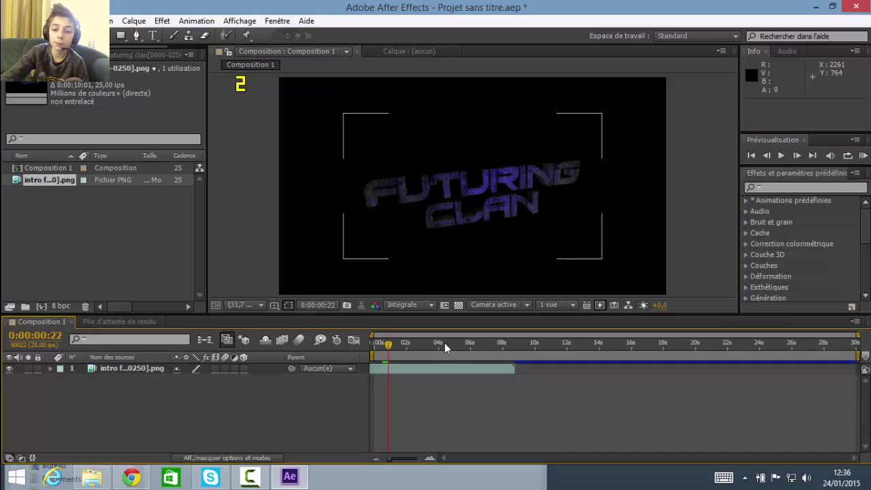
{"action": "left_click_drag", "start_coordinate": [388, 346], "coordinate": [331, 351]}
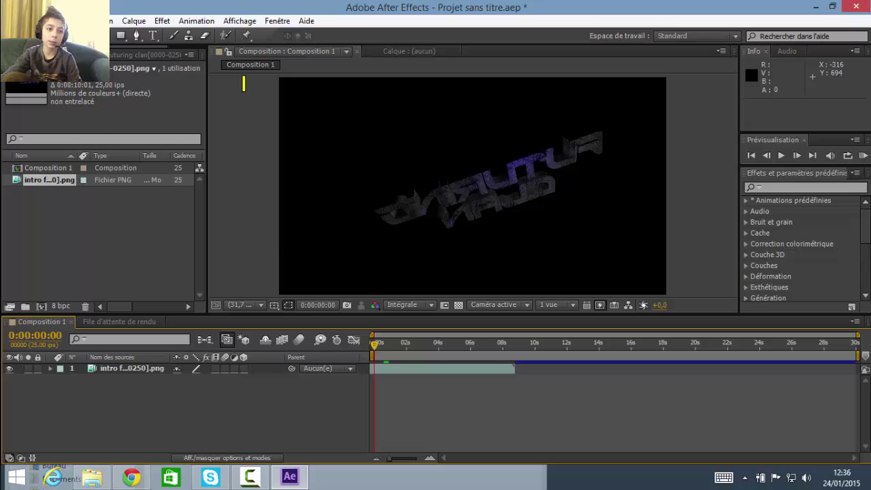
Browse the images in GFX PACK's TEXTURE folder through the file import dialog, without importing any.
{"action": "left_click", "coordinate": [15, 21]}
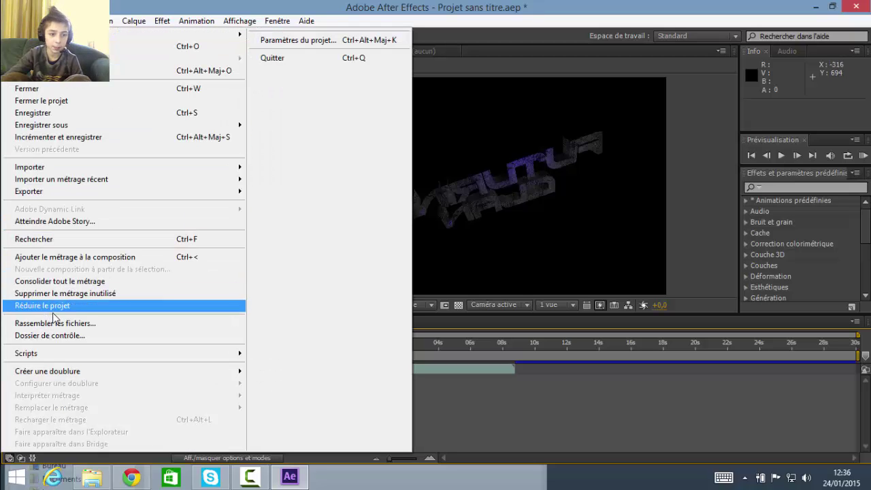
{"action": "mouse_move", "coordinate": [212, 168]}
{"action": "left_click", "coordinate": [276, 168]}
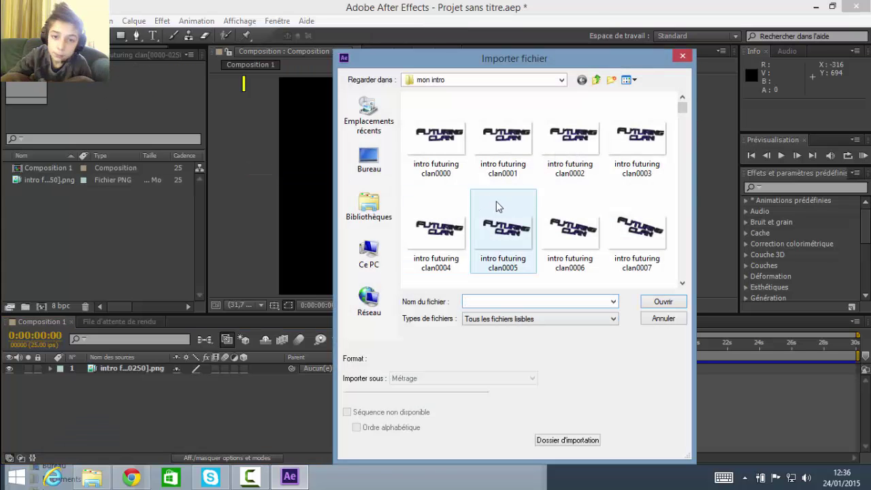
{"action": "left_click", "coordinate": [441, 81]}
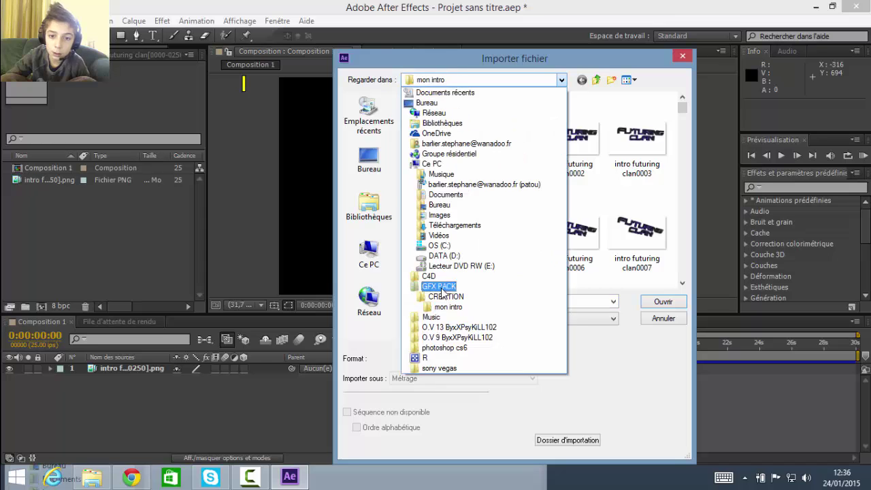
{"action": "left_click", "coordinate": [434, 285]}
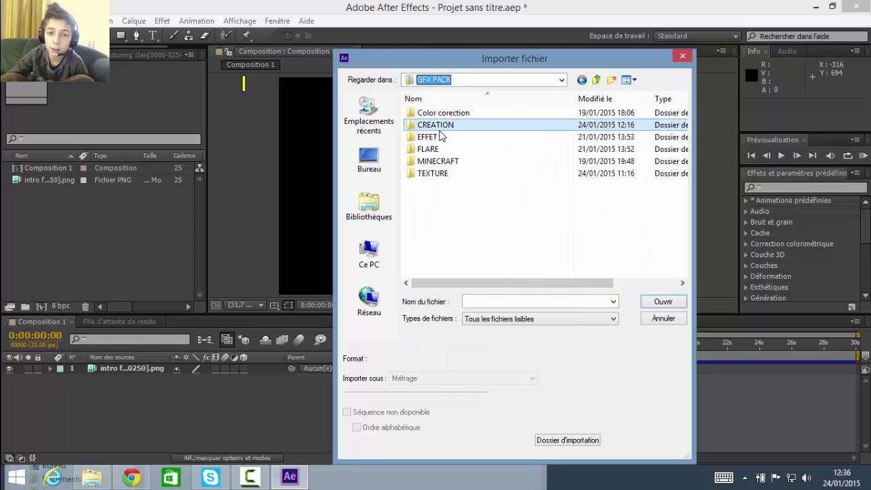
{"action": "left_click", "coordinate": [439, 175]}
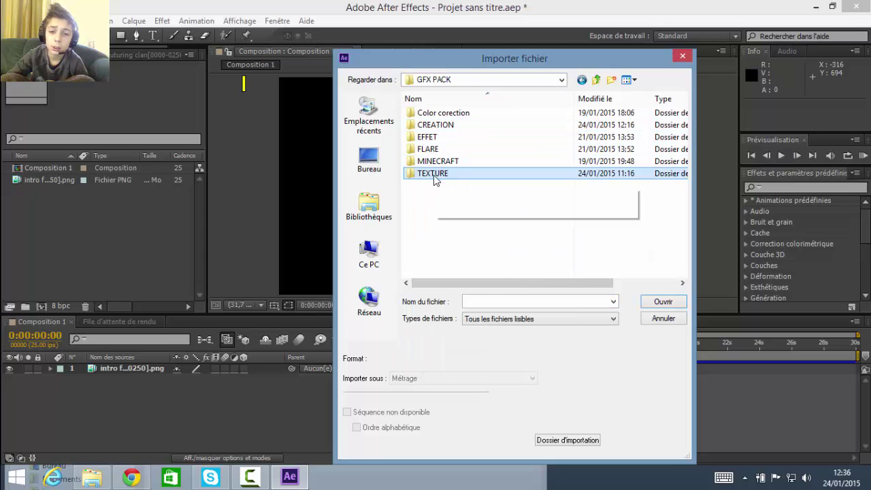
{"action": "double_click", "coordinate": [435, 179]}
{"action": "scroll", "coordinate": [642, 148], "scroll_direction": "down", "scroll_amount": 3}
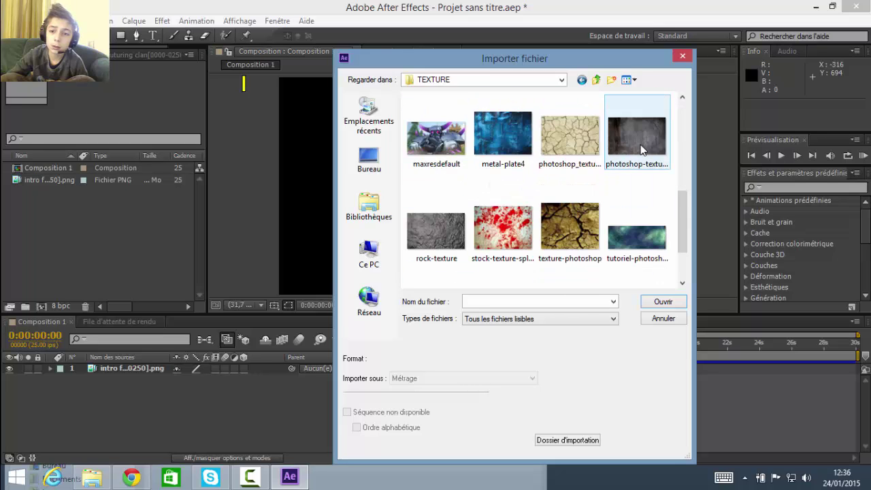
{"action": "scroll", "coordinate": [641, 144], "scroll_direction": "down", "scroll_amount": 2}
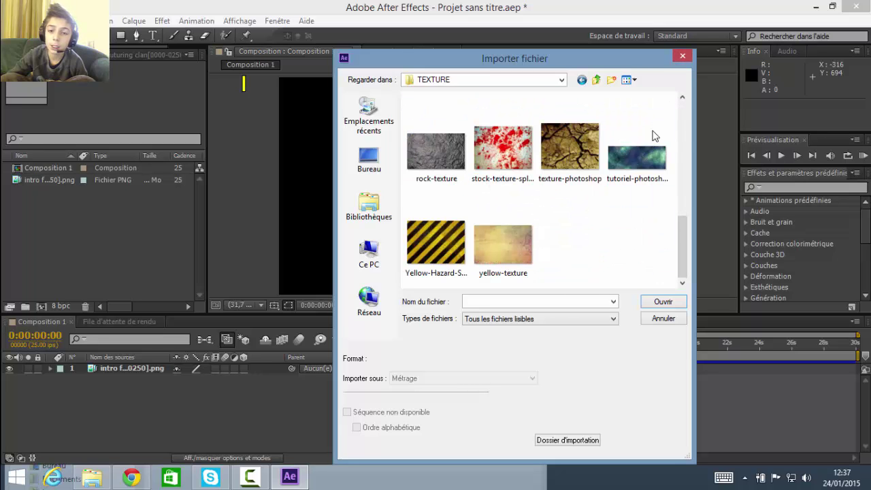
{"action": "left_click", "coordinate": [683, 55]}
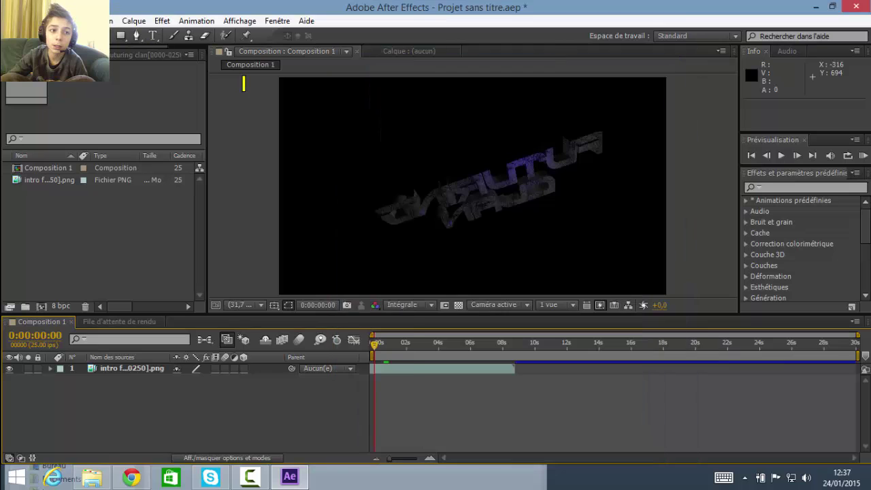
Import the O.V 13 ByxXPsyKiLL102 video from its folder on the Desktop.
{"action": "left_click", "coordinate": [19, 20]}
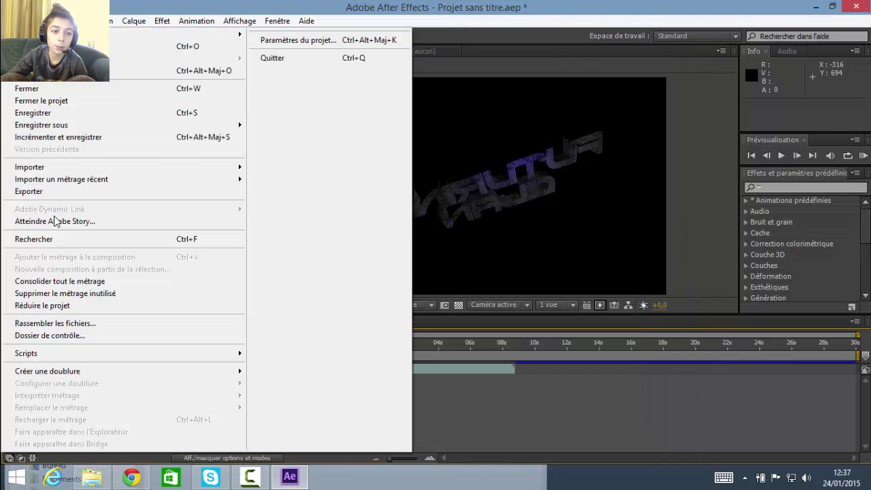
{"action": "mouse_move", "coordinate": [237, 171]}
{"action": "left_click", "coordinate": [276, 169]}
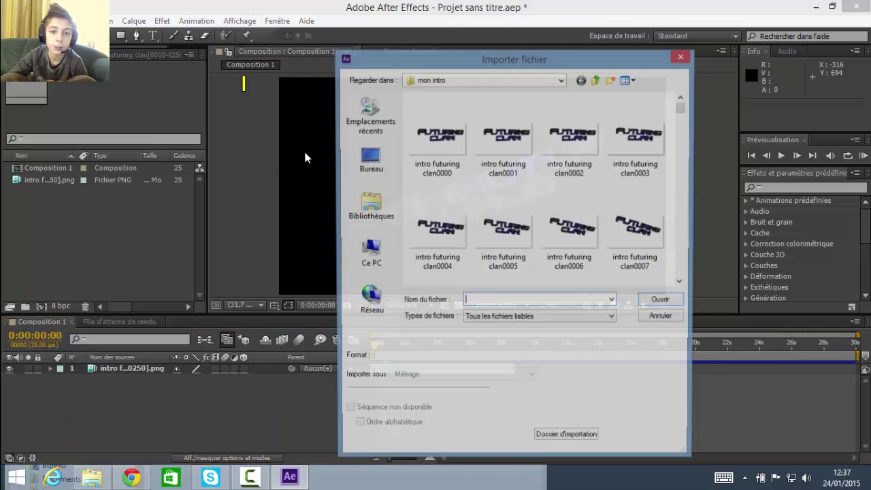
{"action": "left_click", "coordinate": [369, 163]}
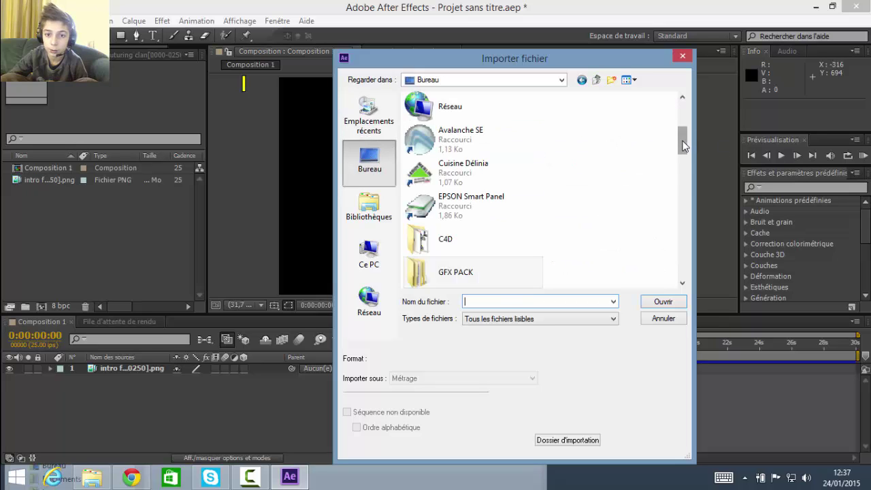
{"action": "left_click_drag", "start_coordinate": [684, 147], "coordinate": [684, 171]}
{"action": "double_click", "coordinate": [476, 126]}
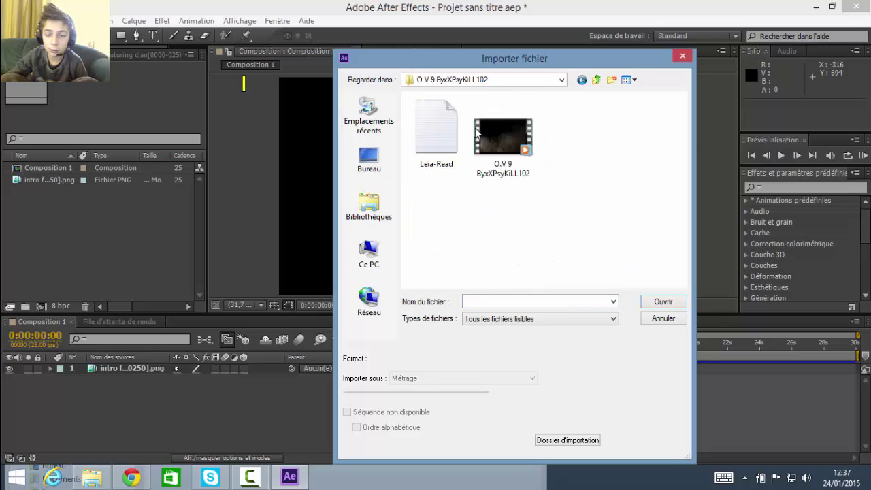
{"action": "left_click", "coordinate": [436, 80]}
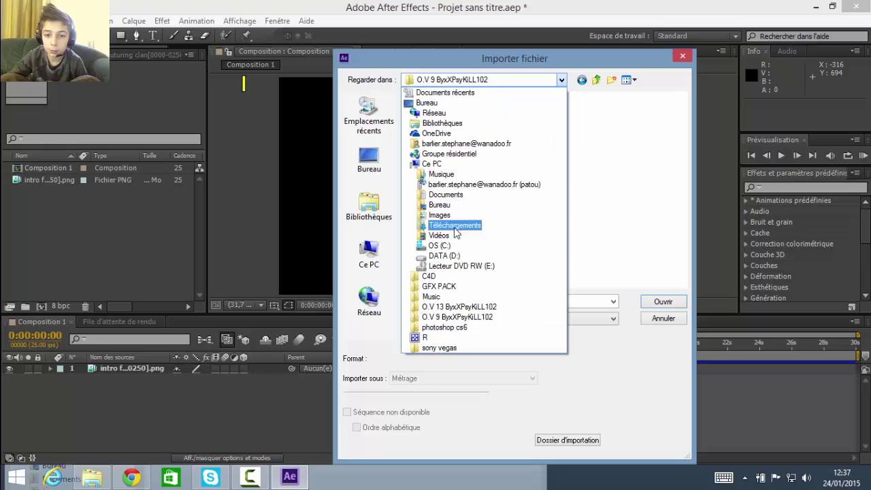
{"action": "left_click", "coordinate": [453, 308]}
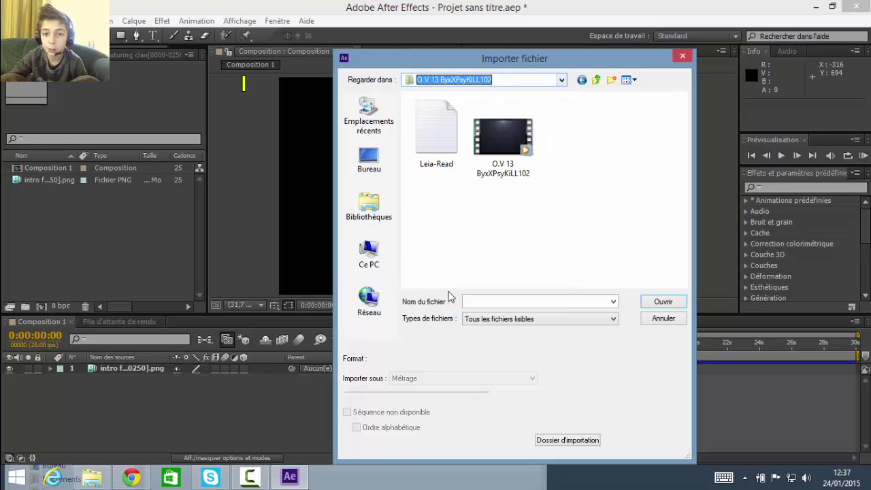
{"action": "left_click", "coordinate": [507, 133]}
{"action": "left_click", "coordinate": [664, 303]}
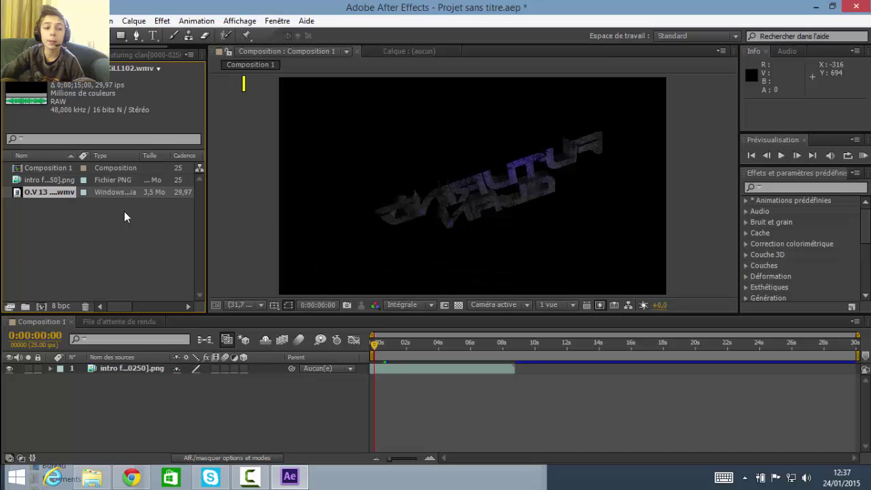
Place the O.V 13 video beneath the intro sequence in Composition 1, enlarge it to about 153% to fill the frame, and preview it.
{"action": "left_click_drag", "start_coordinate": [41, 192], "coordinate": [109, 397]}
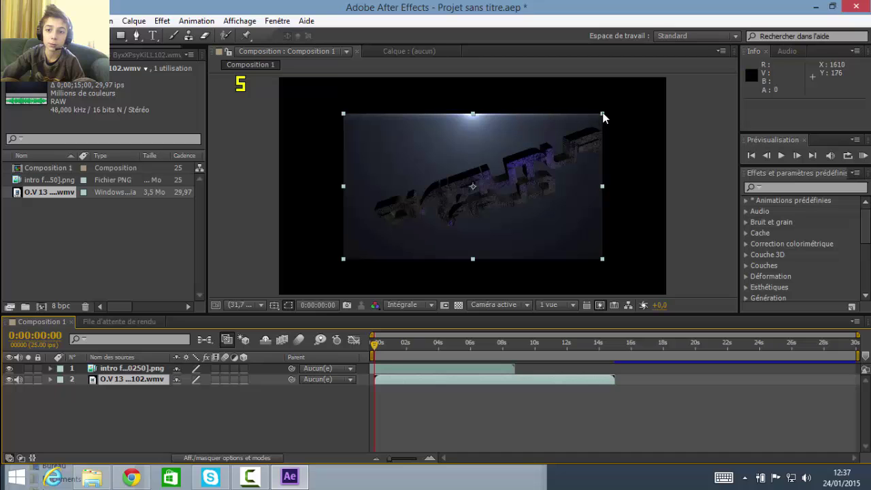
{"action": "left_click_drag", "start_coordinate": [604, 114], "coordinate": [670, 74]}
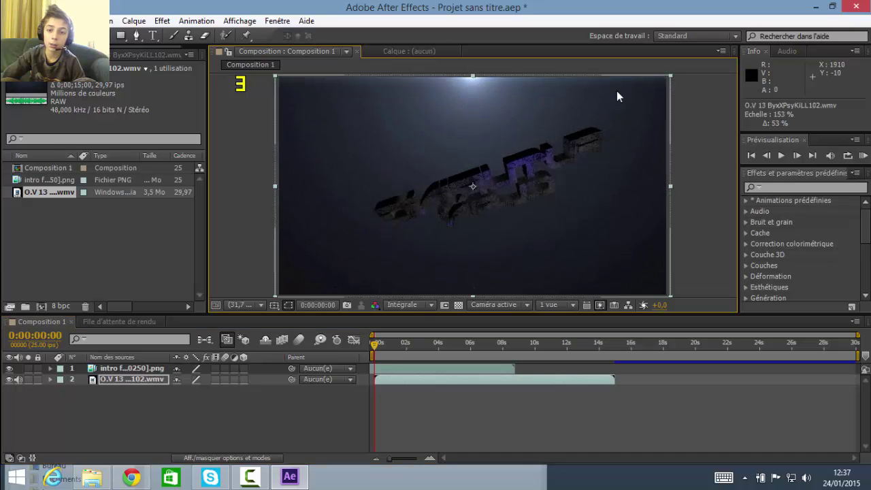
{"action": "left_click", "coordinate": [864, 156]}
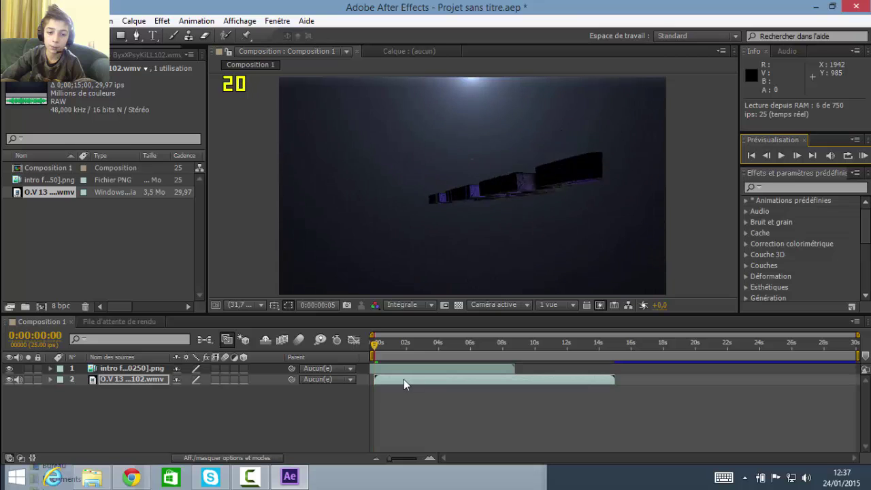
{"action": "left_click", "coordinate": [375, 346]}
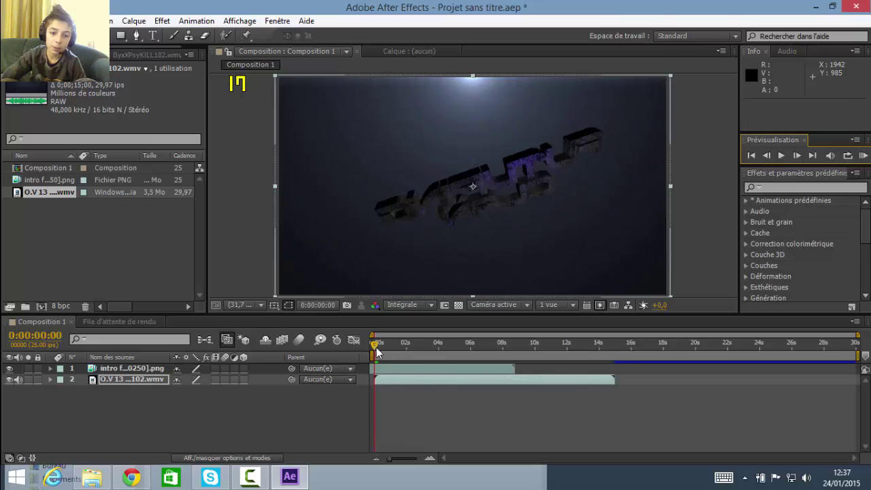
Shift the O.V 13 video layer earlier so its in point lies 0:00:00:08 before the composition start.
{"action": "left_click_drag", "start_coordinate": [376, 347], "coordinate": [385, 347]}
{"action": "left_click_drag", "start_coordinate": [381, 381], "coordinate": [376, 381]}
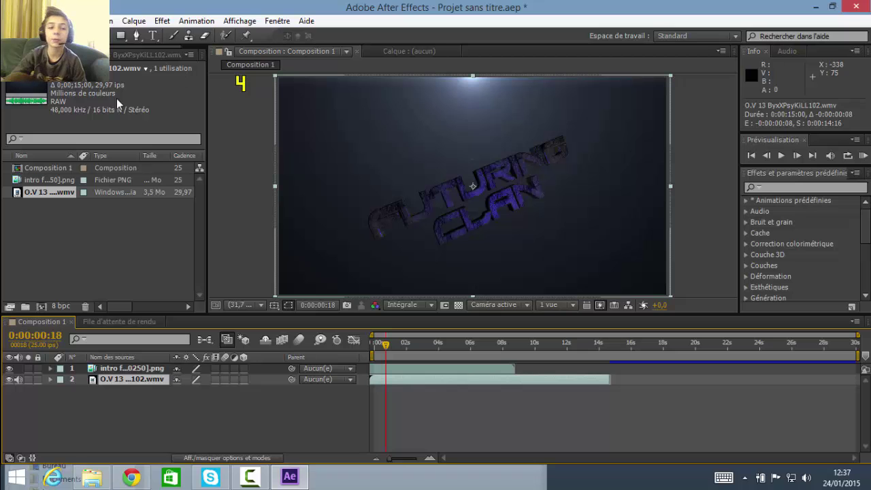
{"action": "left_click", "coordinate": [15, 21]}
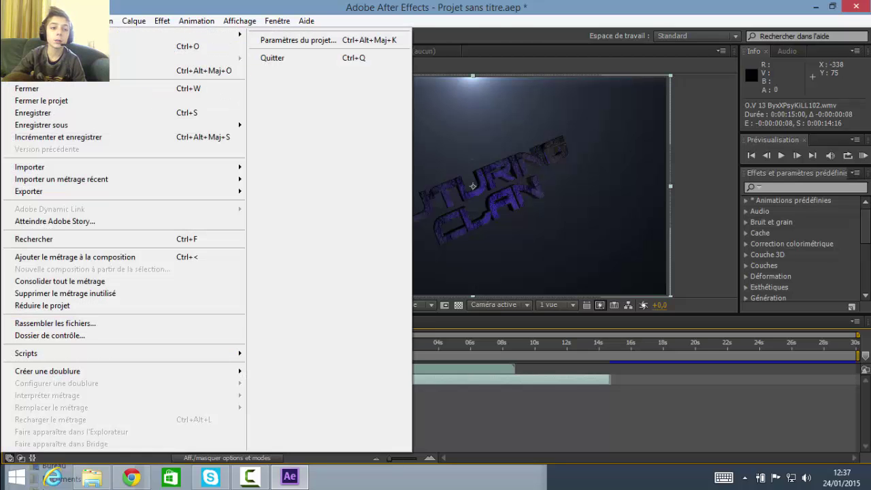
{"action": "left_click", "coordinate": [15, 21]}
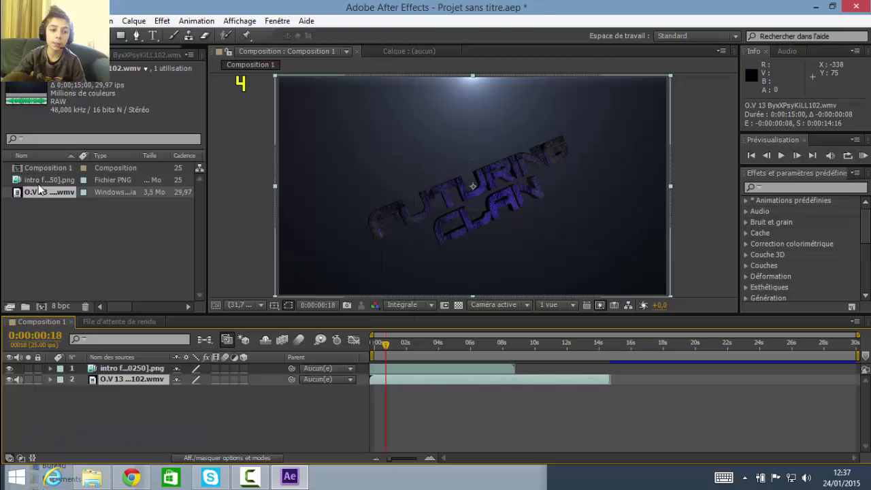
Play the finished intro futuring clan video from the Desktop as a reference, close it, and return to After Effects.
{"action": "left_click", "coordinate": [816, 6]}
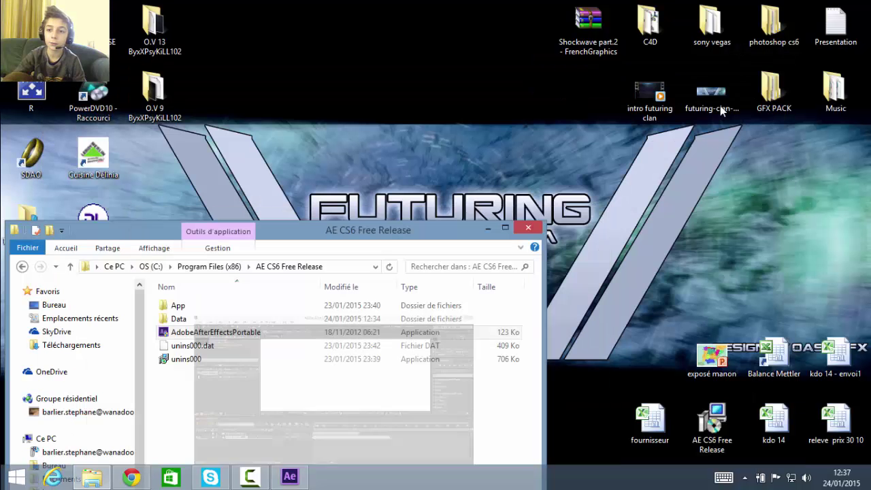
{"action": "left_click", "coordinate": [650, 95]}
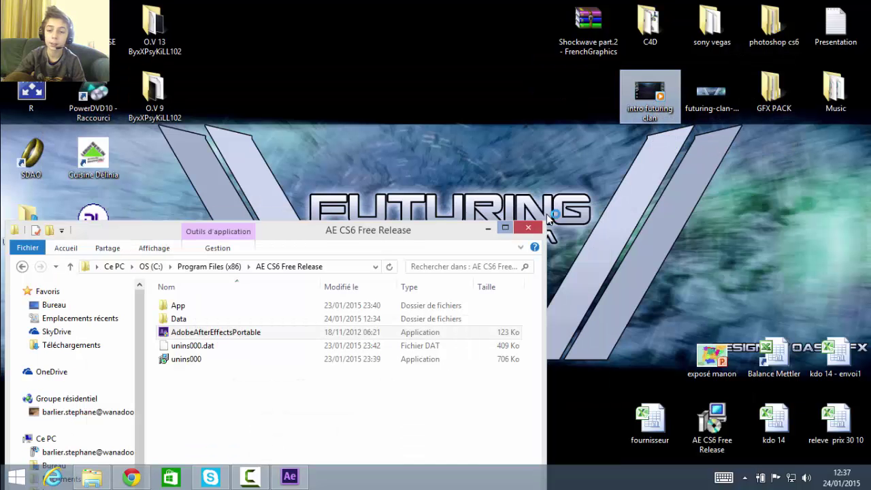
{"action": "left_click", "coordinate": [528, 227]}
{"action": "double_click", "coordinate": [623, 107]}
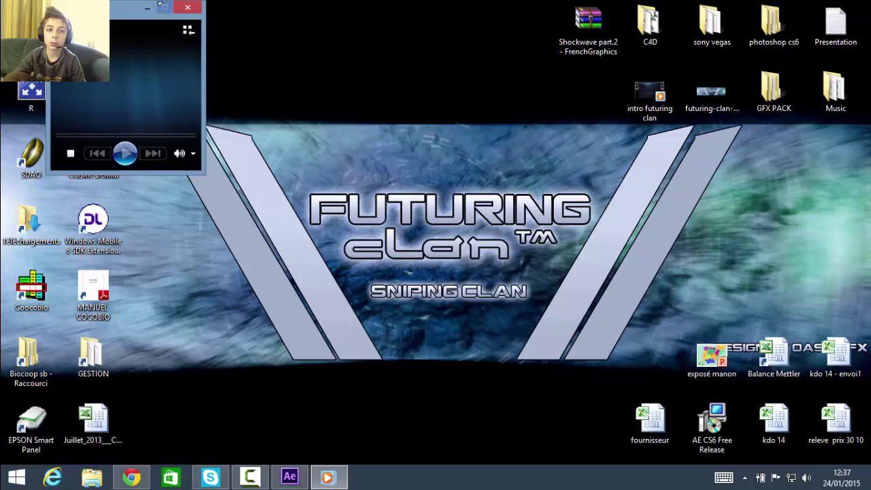
{"action": "left_click", "coordinate": [162, 6]}
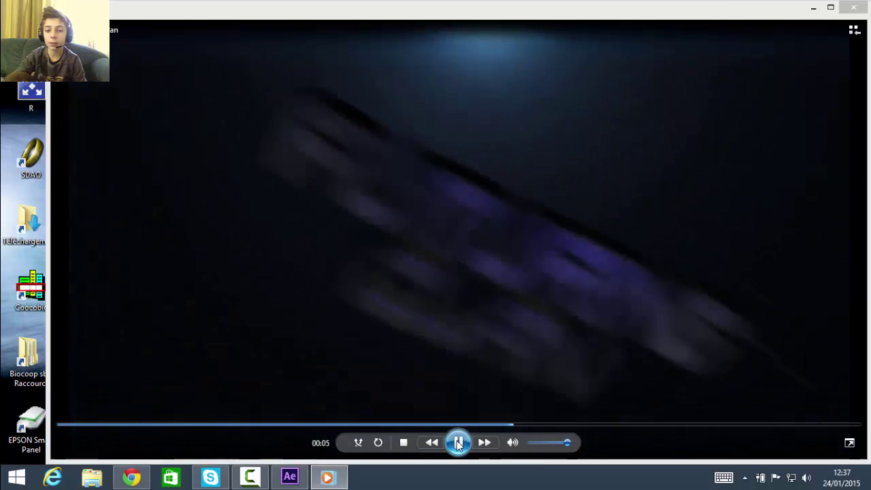
{"action": "left_click", "coordinate": [458, 442]}
{"action": "left_click", "coordinate": [854, 8]}
{"action": "left_click", "coordinate": [290, 477]}
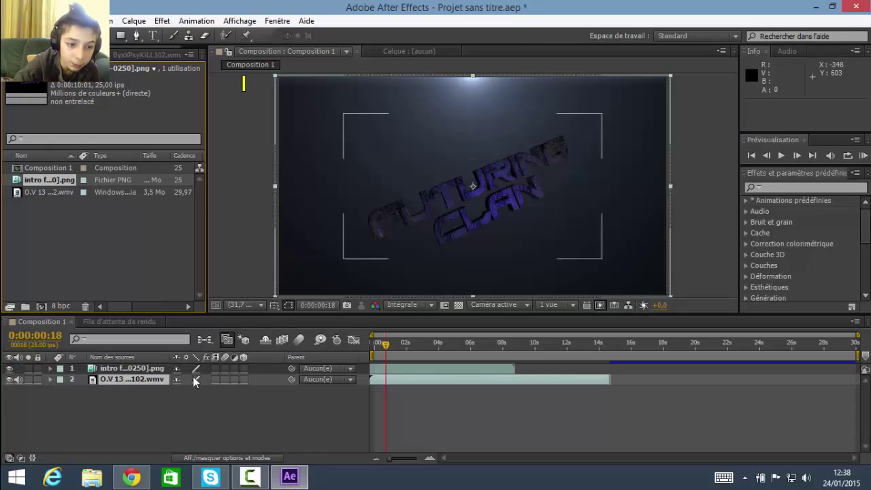
Expand the intro PNG sequence layer's transform properties and start Scale and Rotation keyframes at 0:00:01:23.
{"action": "left_click", "coordinate": [50, 369]}
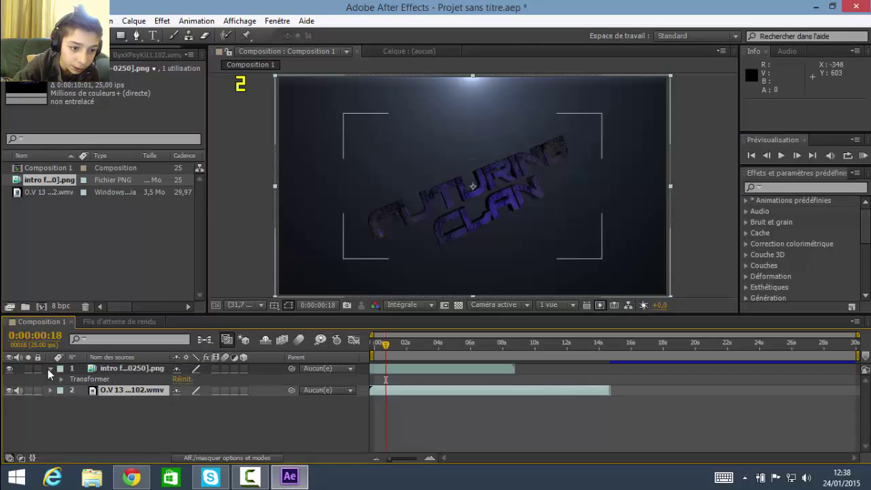
{"action": "left_click", "coordinate": [62, 379]}
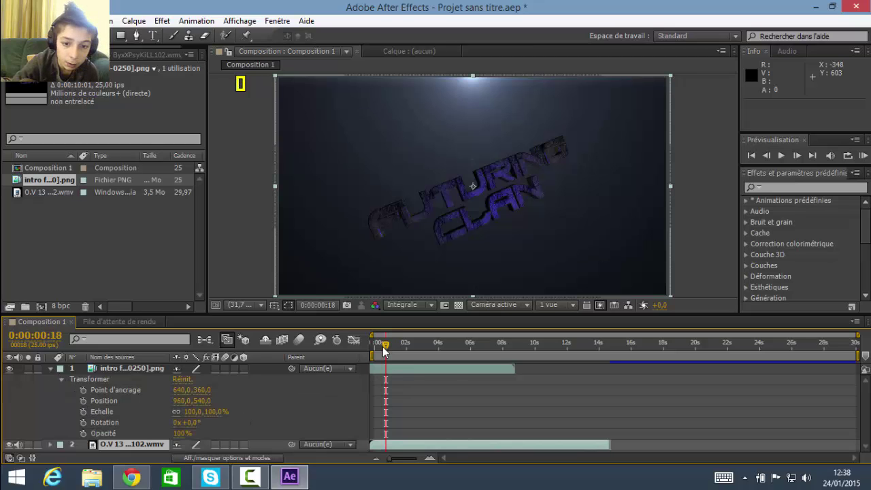
{"action": "left_click_drag", "start_coordinate": [388, 350], "coordinate": [406, 343]}
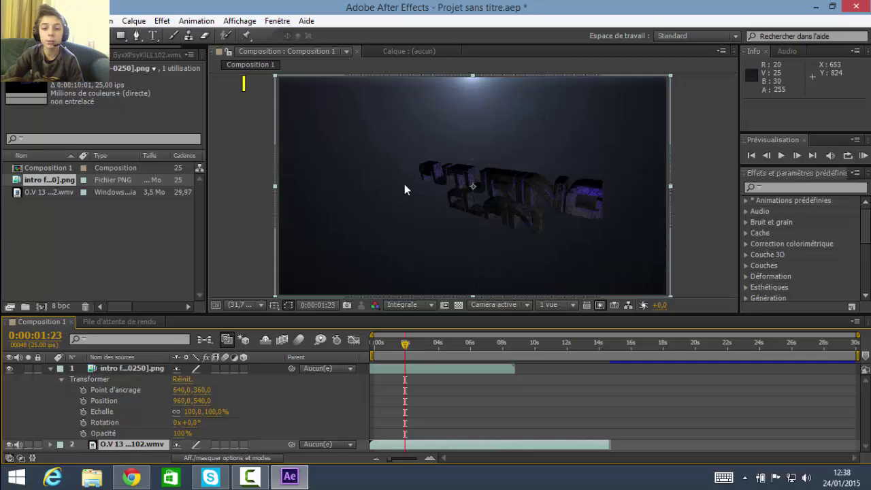
{"action": "left_click", "coordinate": [83, 412]}
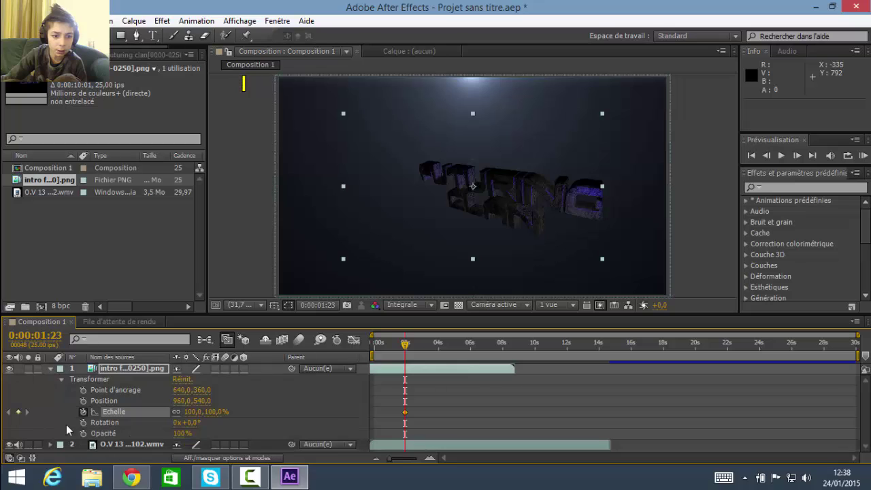
{"action": "left_click", "coordinate": [83, 423]}
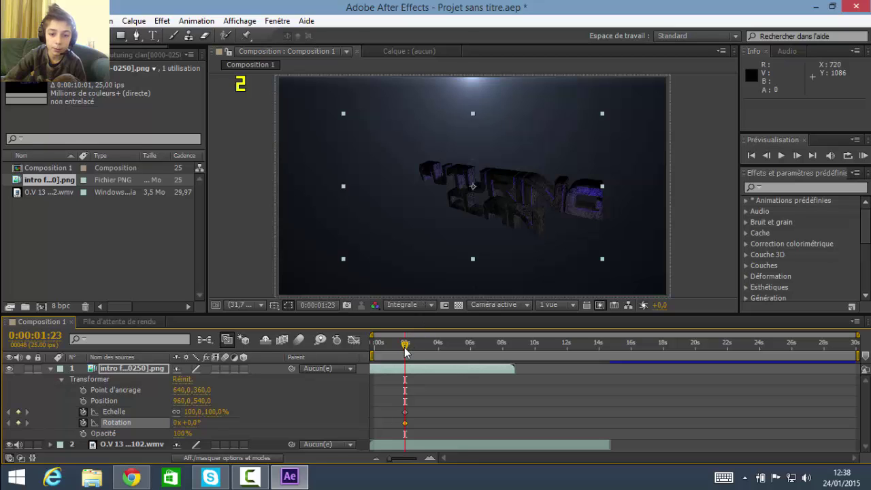
Add a Scale keyframe of 181% to the intro sequence layer at 0:00:02:11.
{"action": "left_click_drag", "start_coordinate": [407, 352], "coordinate": [415, 354]}
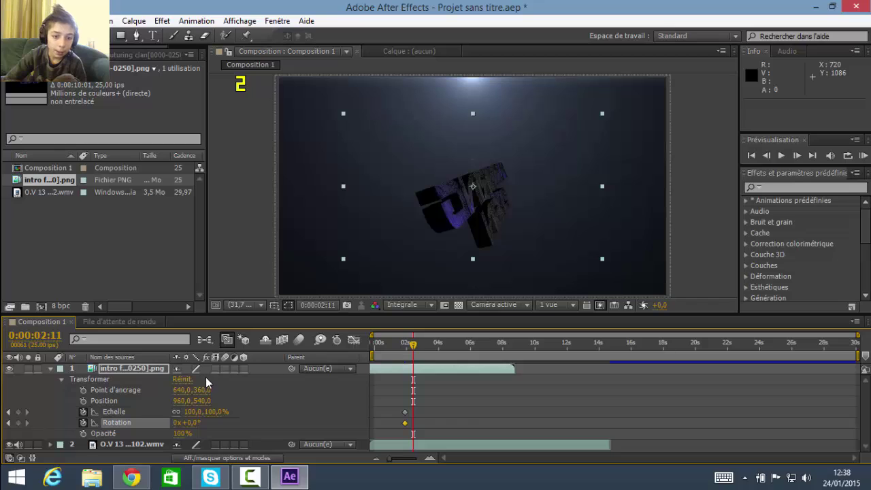
{"action": "left_click_drag", "start_coordinate": [211, 417], "coordinate": [233, 414]}
{"action": "left_click_drag", "start_coordinate": [412, 345], "coordinate": [426, 346]}
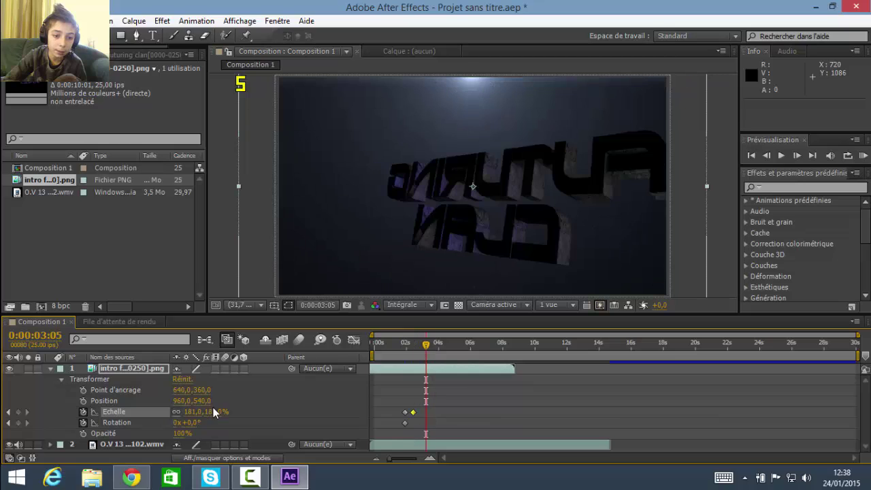
Keyframe the intro sequence layer at 0:00:02:16 with Scale 100% and Rotation 32°.
{"action": "left_click_drag", "start_coordinate": [421, 345], "coordinate": [418, 347]}
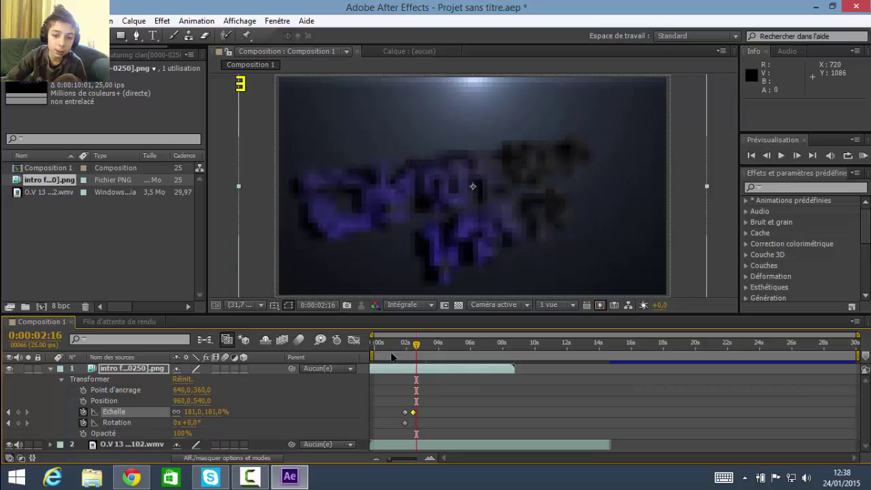
{"action": "left_click_drag", "start_coordinate": [205, 412], "coordinate": [205, 417]}
{"action": "left_click", "coordinate": [213, 413]}
{"action": "type", "text": "100"}
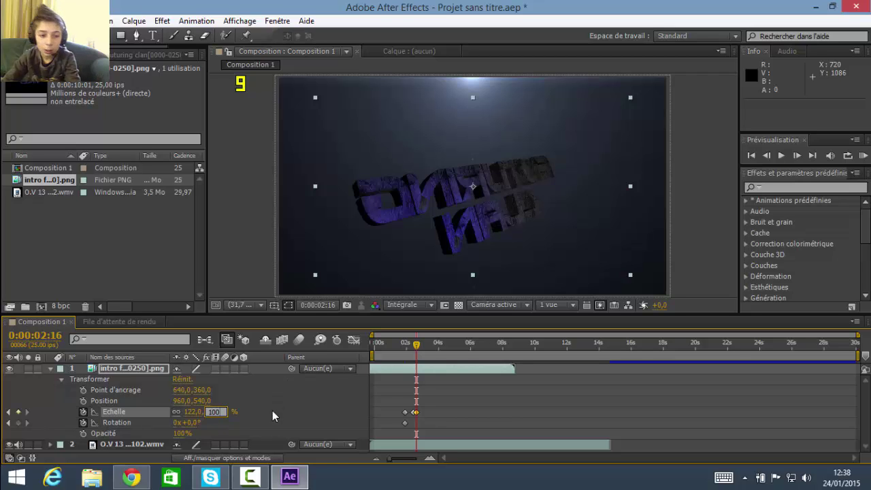
{"action": "key", "text": "Return"}
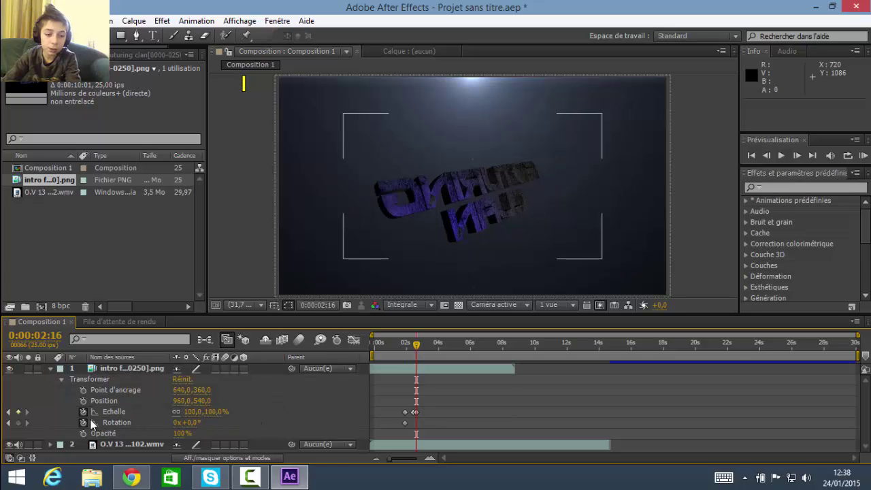
{"action": "left_click_drag", "start_coordinate": [194, 427], "coordinate": [216, 425]}
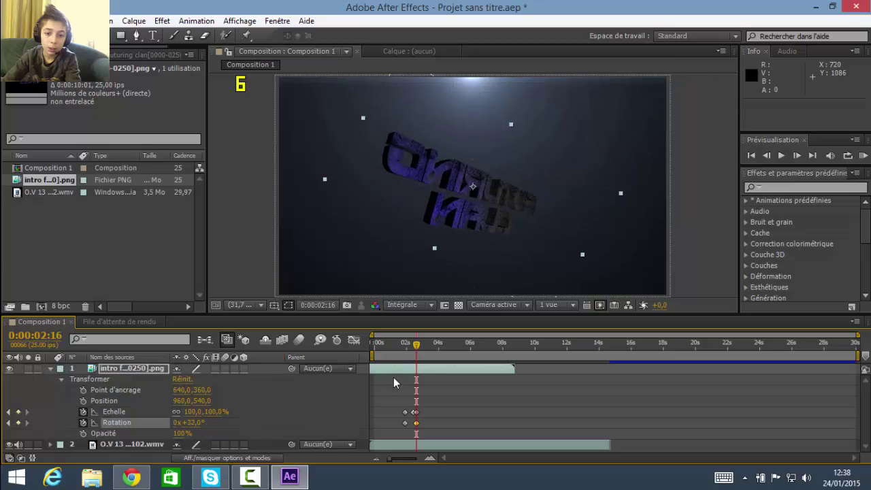
Copy all Scale and Rotation keyframes of the intro sequence layer and paste them at 0:00:04:08.
{"action": "left_click_drag", "start_coordinate": [382, 407], "coordinate": [440, 433]}
{"action": "left_click", "coordinate": [379, 413]}
{"action": "left_click_drag", "start_coordinate": [393, 410], "coordinate": [425, 427]}
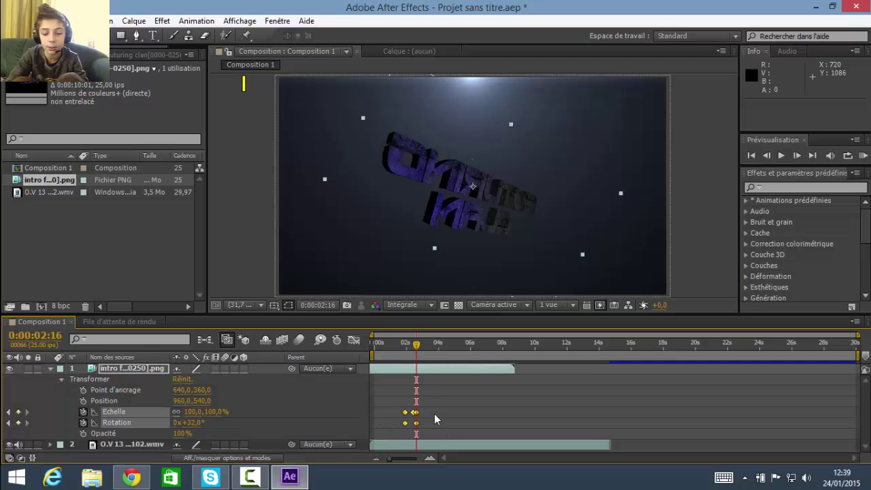
{"action": "key", "text": "ctrl+c"}
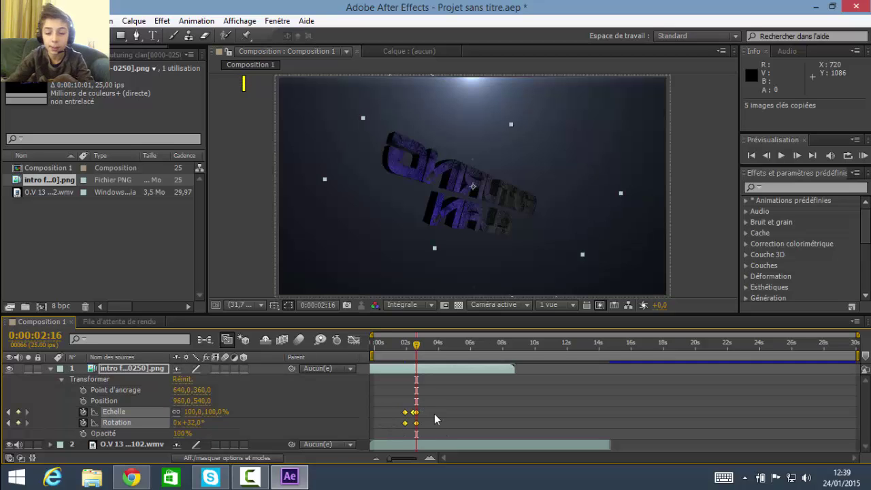
{"action": "left_click_drag", "start_coordinate": [417, 349], "coordinate": [444, 348]}
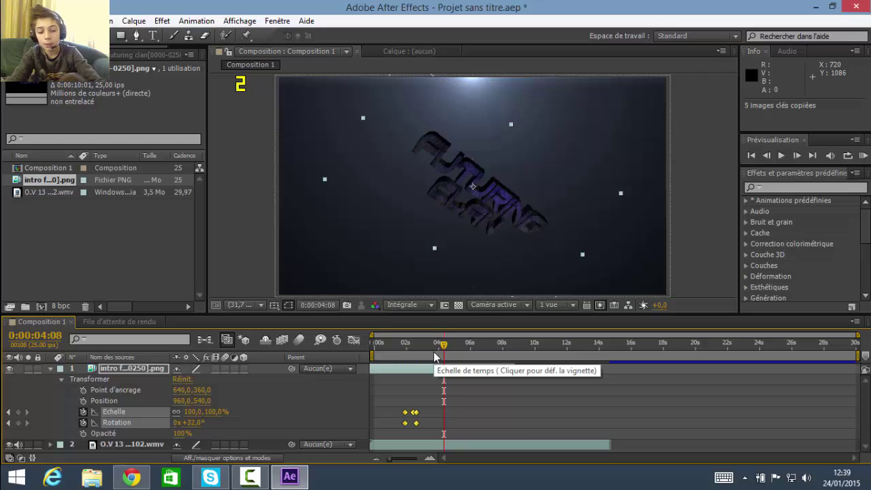
{"action": "key", "text": "ctrl+v"}
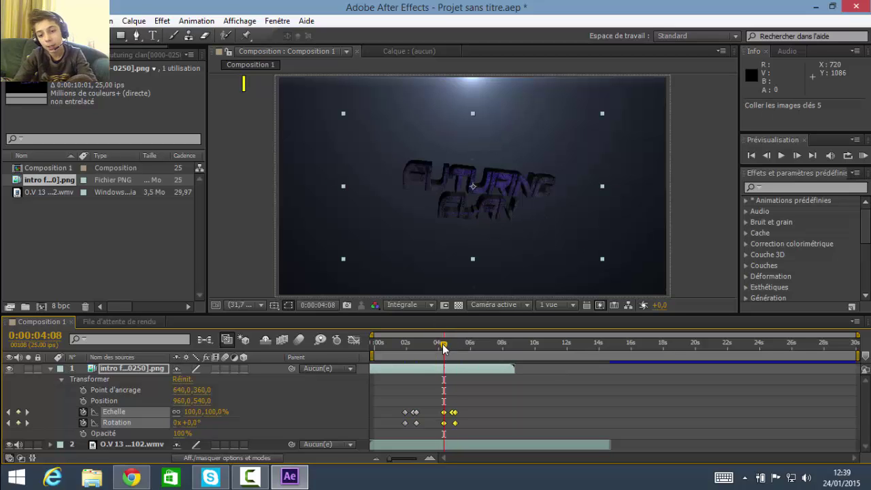
Paste the copied Scale and Rotation keyframes onto the intro sequence layer at 0:00:07:05, 0:00:05:17 and 0:00:03:05.
{"action": "mouse_move", "coordinate": [478, 344]}
{"action": "left_mouse_down"}
{"action": "mouse_move", "coordinate": [492, 349]}
{"action": "mouse_move", "coordinate": [483, 352]}
{"action": "left_mouse_up"}
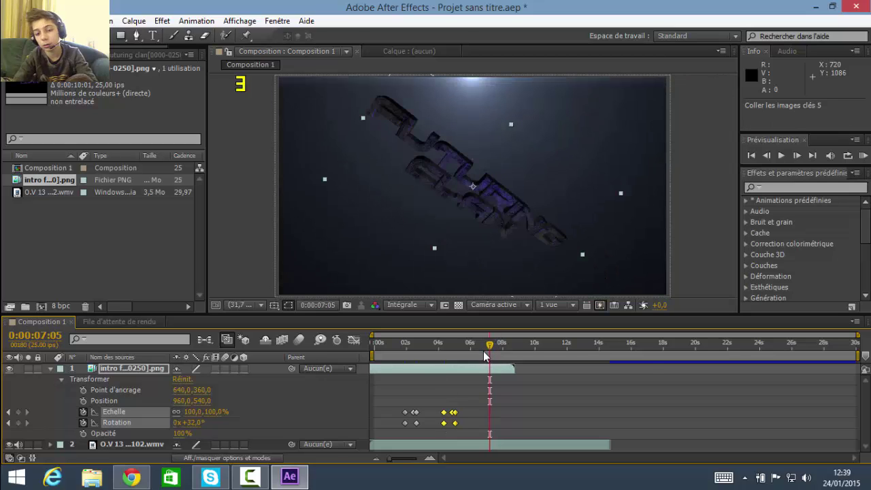
{"action": "key", "text": "ctrl+v"}
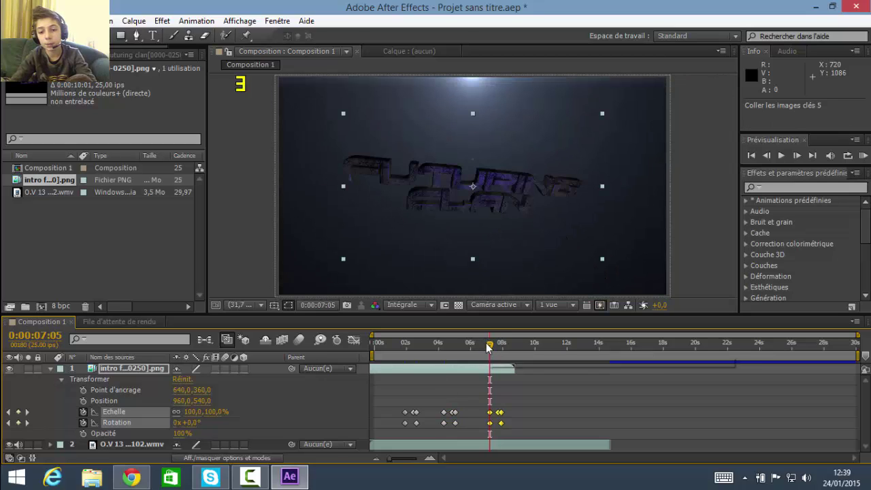
{"action": "left_click", "coordinate": [477, 345]}
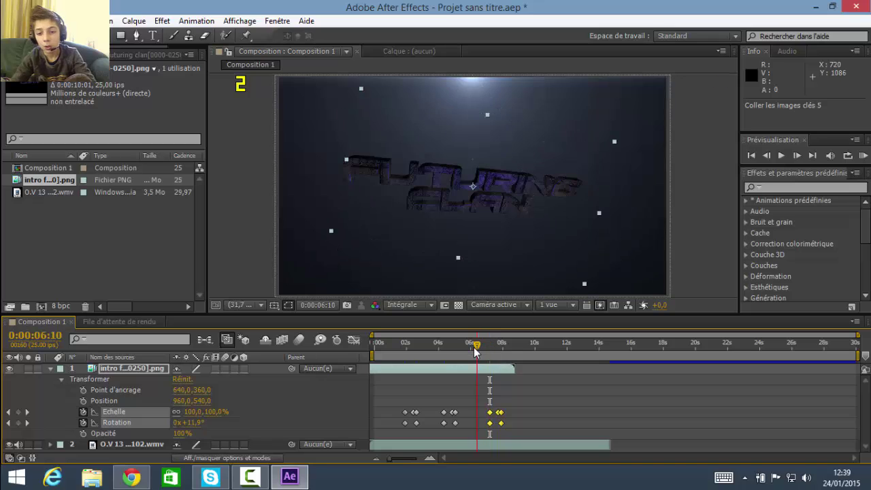
{"action": "left_click_drag", "start_coordinate": [475, 351], "coordinate": [469, 352]}
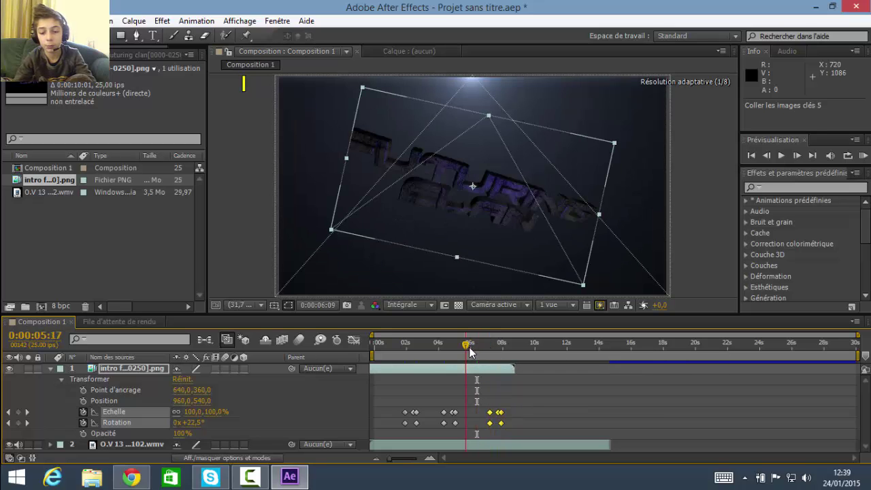
{"action": "key", "text": "ctrl+v"}
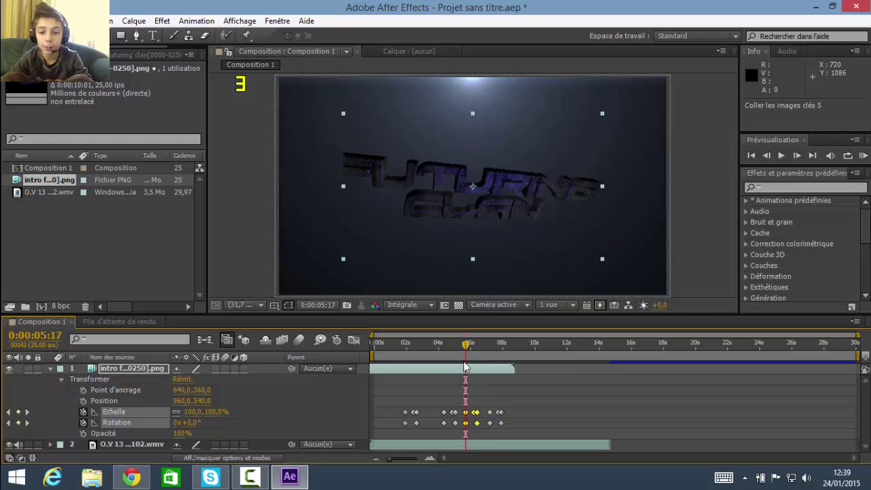
{"action": "key", "text": "Page_Up"}
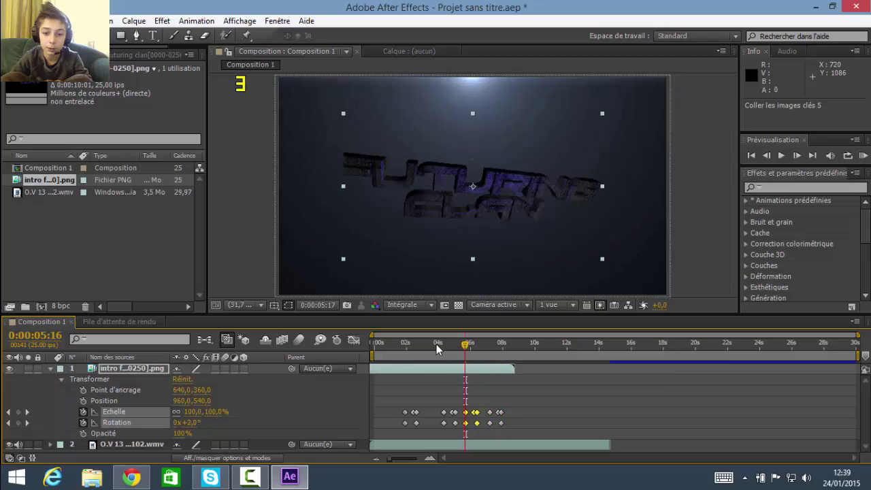
{"action": "key", "text": "Page_Up"}
{"action": "key", "text": "Page_Up"}
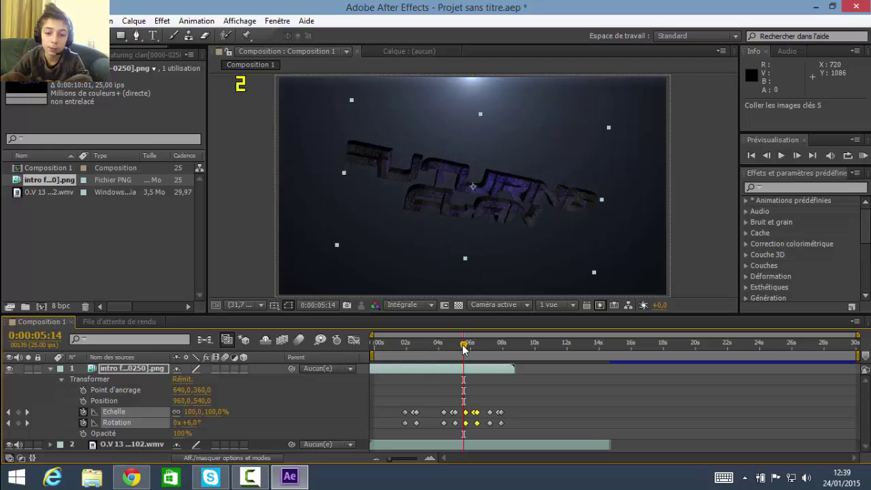
{"action": "left_click", "coordinate": [426, 345]}
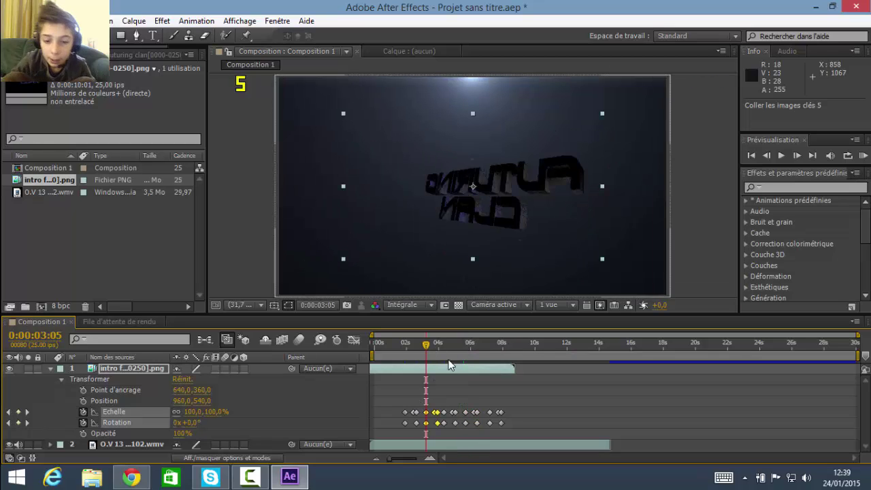
Preview the intro sequence's Scale and Rotation animation from the start of the composition.
{"action": "left_click", "coordinate": [861, 156]}
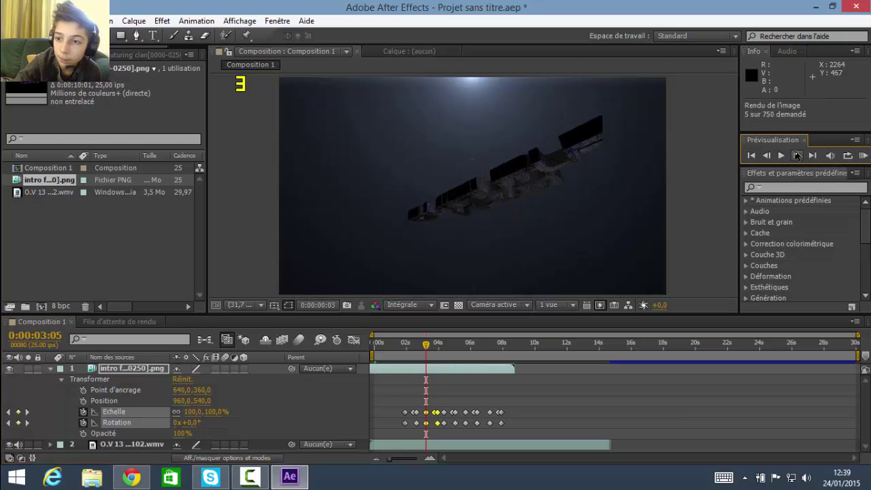
{"action": "left_click", "coordinate": [782, 156]}
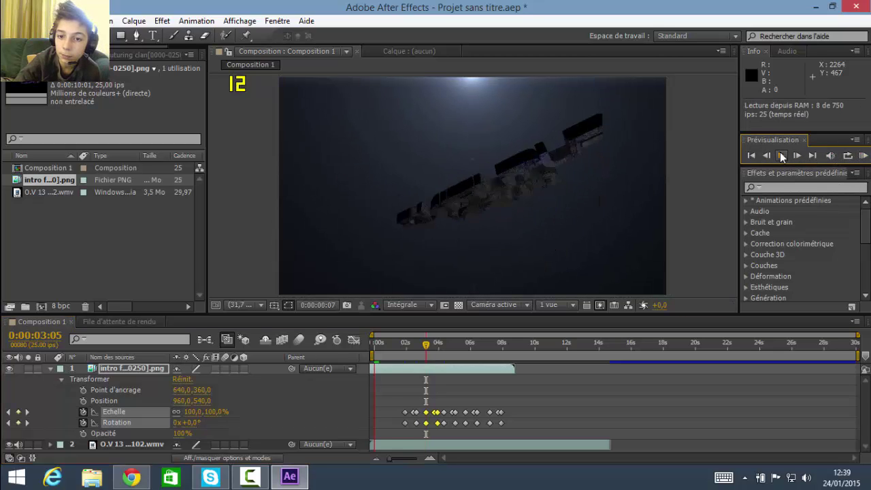
{"action": "left_click", "coordinate": [782, 157]}
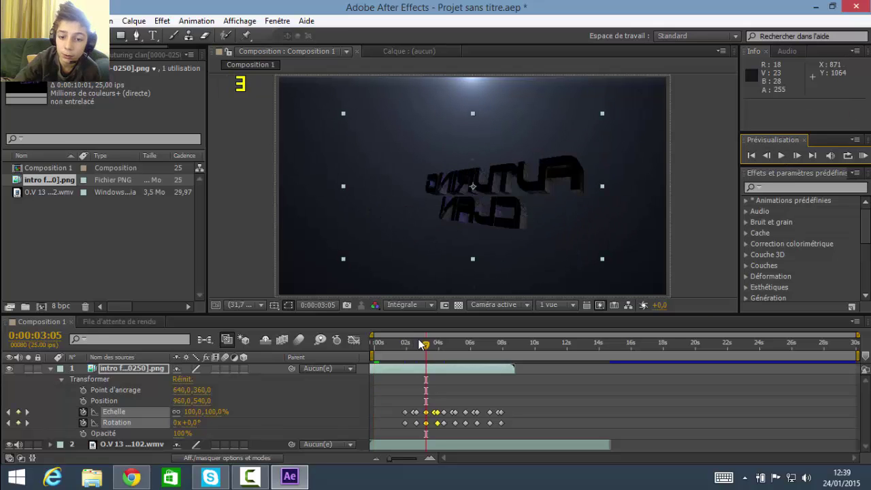
{"action": "left_click", "coordinate": [375, 343]}
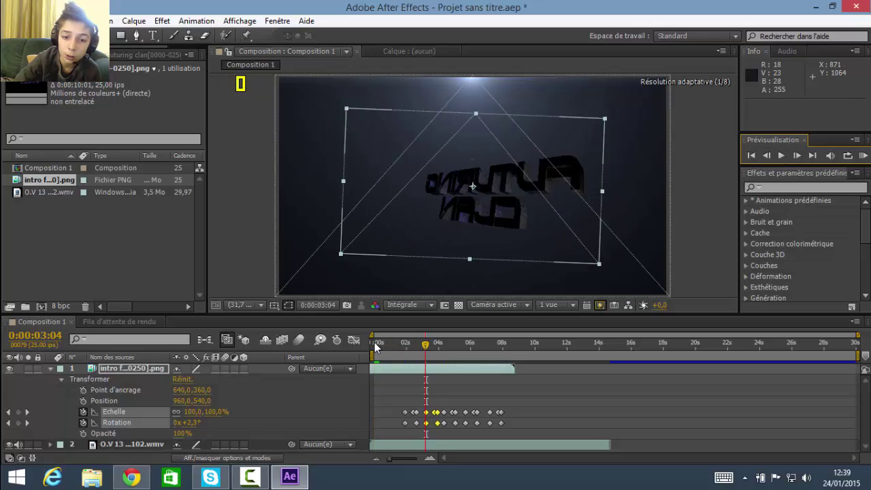
{"action": "left_click", "coordinate": [782, 156]}
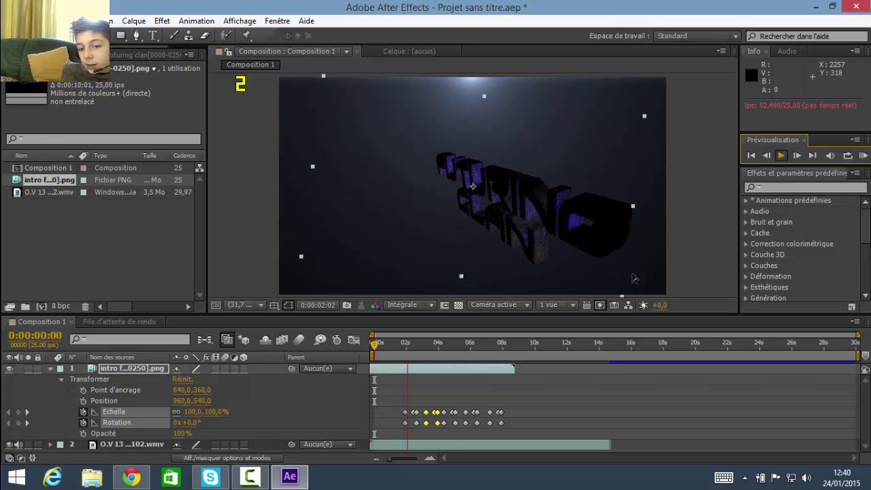
{"action": "left_click", "coordinate": [783, 156]}
{"action": "key", "text": "KP_0"}
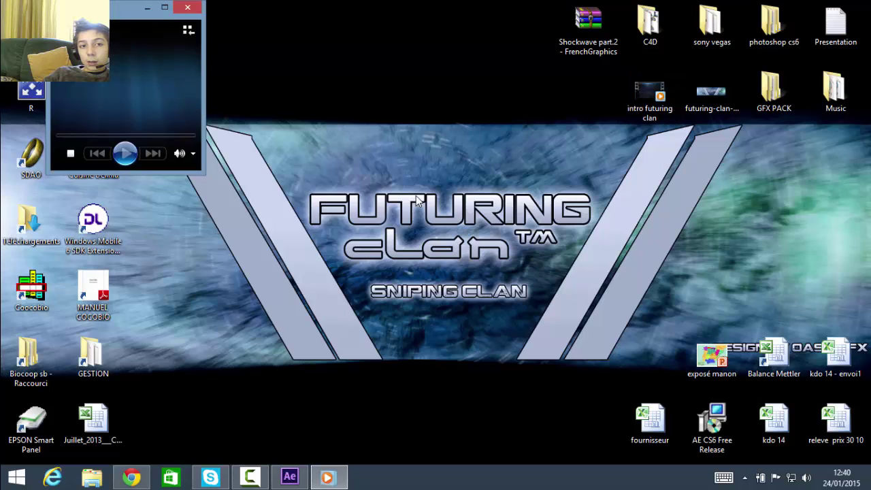
Watch the intro video maximised in Windows Media Player, close the player and return to After Effects.
{"action": "left_click", "coordinate": [166, 8]}
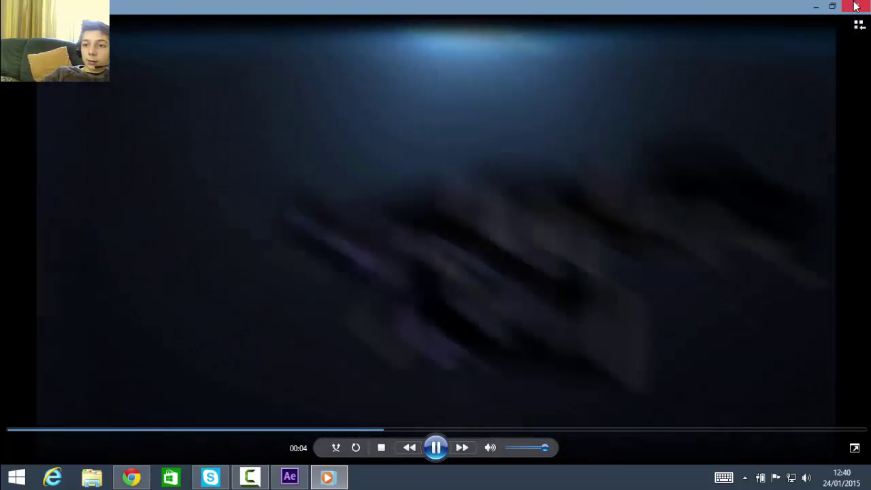
{"action": "left_click", "coordinate": [856, 6]}
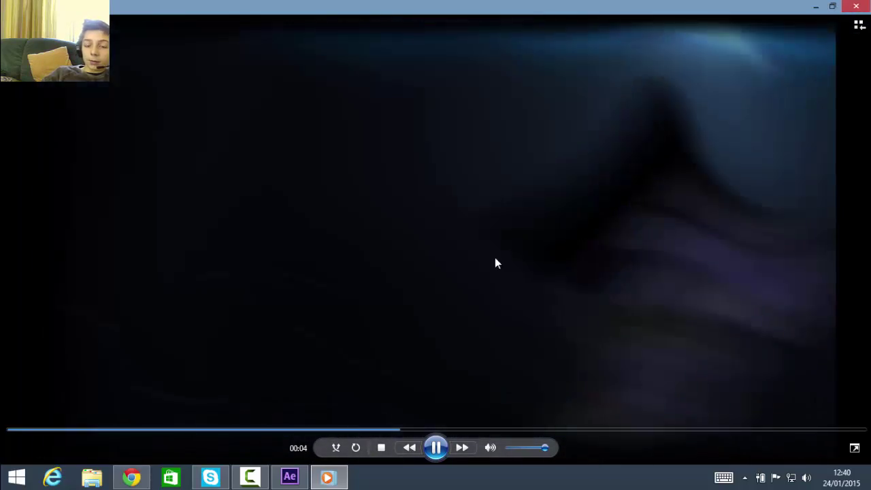
{"action": "left_click", "coordinate": [284, 477]}
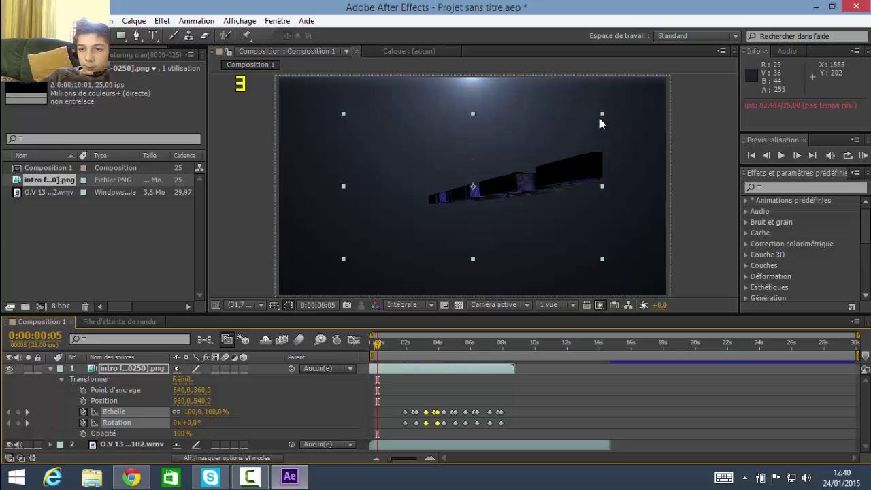
Enlarge the intro sequence layer to about 120% Scale at 0:00:00:05 in the composition view.
{"action": "left_click_drag", "start_coordinate": [599, 112], "coordinate": [628, 98]}
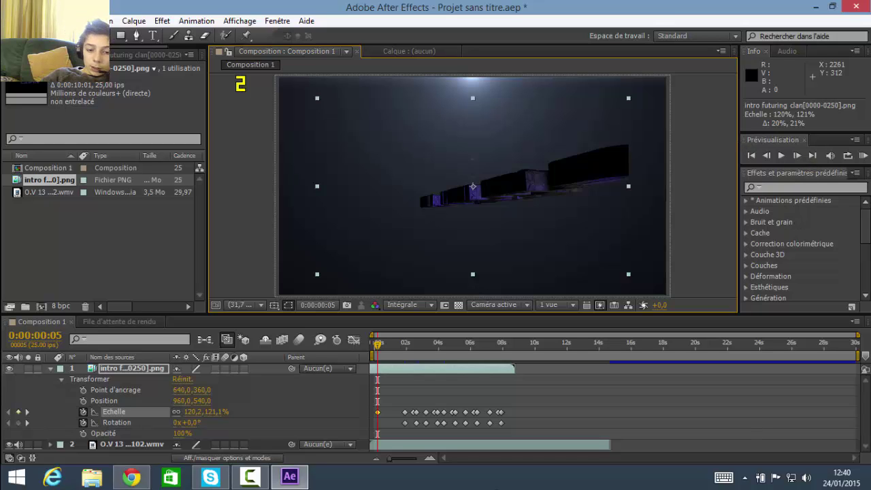
{"action": "left_click", "coordinate": [250, 478]}
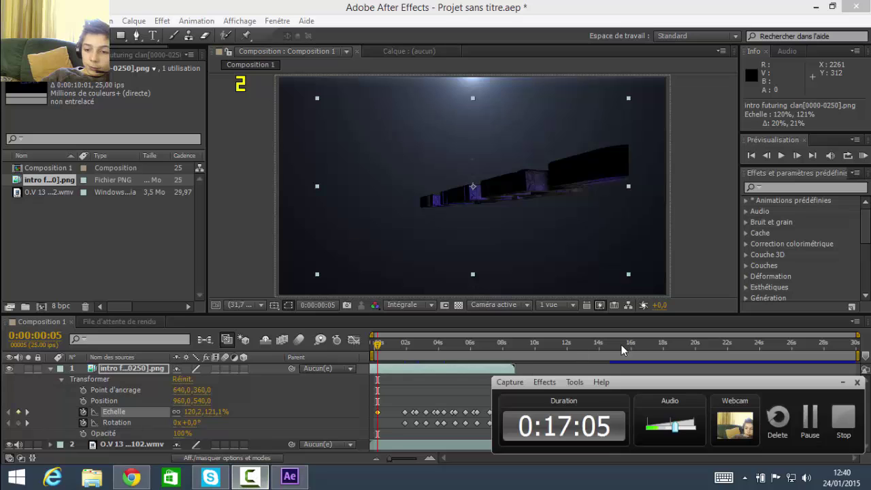
{"action": "left_click", "coordinate": [808, 421]}
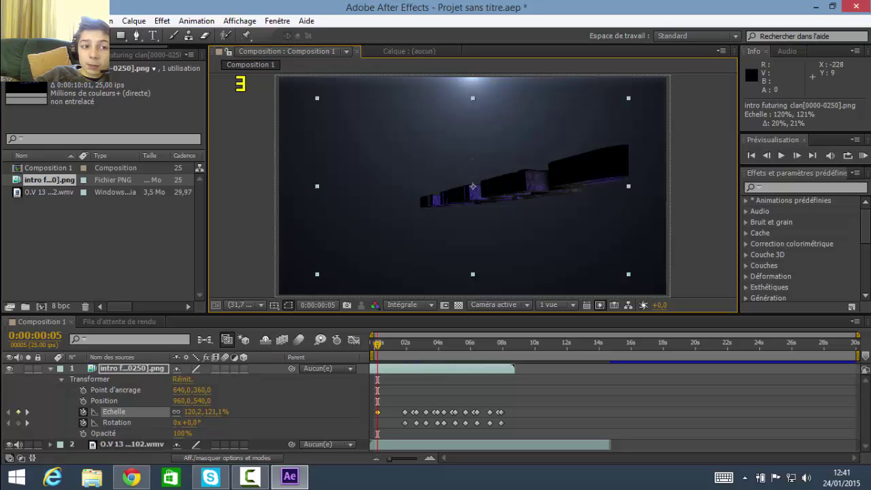
{"action": "left_click", "coordinate": [34, 191]}
{"action": "left_click", "coordinate": [58, 179]}
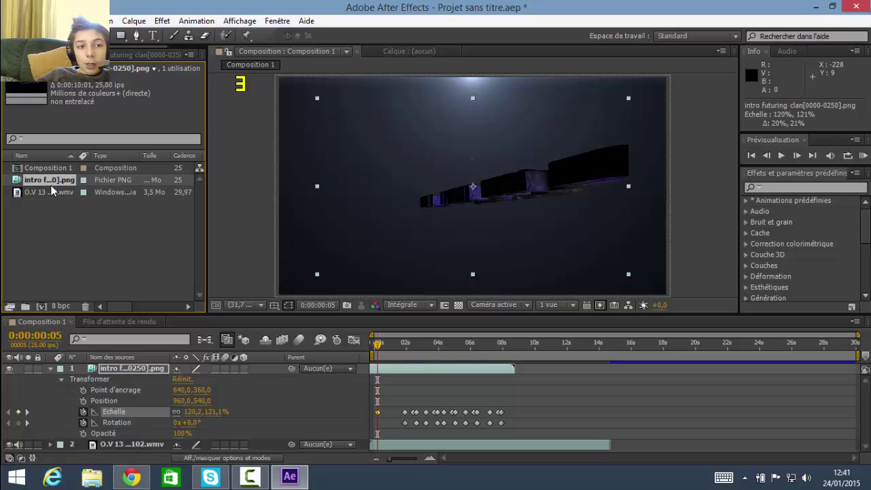
{"action": "left_click", "coordinate": [47, 189]}
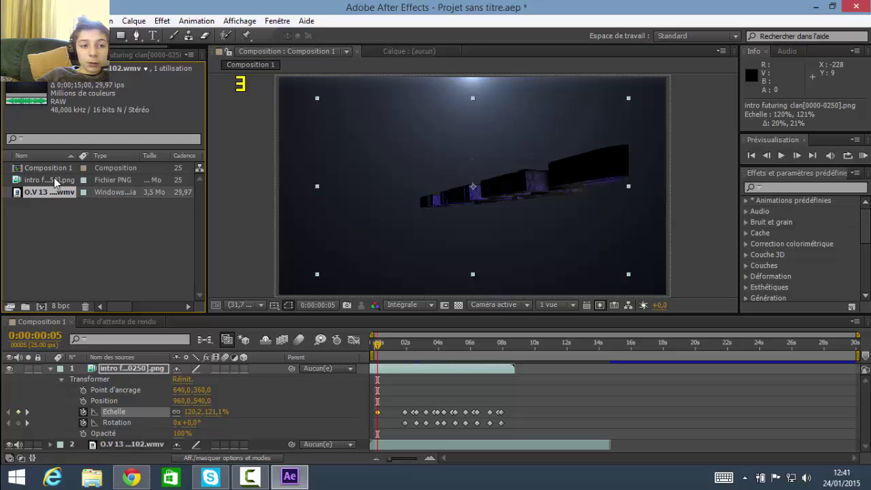
{"action": "left_click", "coordinate": [54, 178]}
{"action": "left_click", "coordinate": [69, 190]}
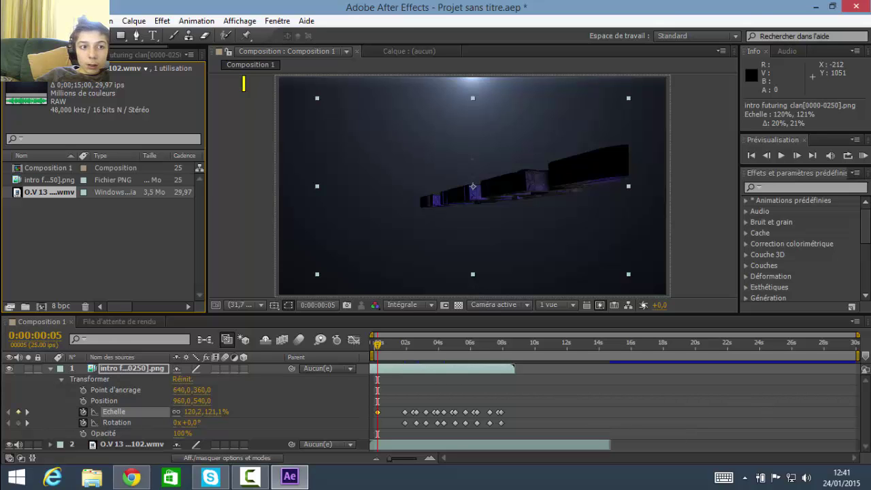
{"action": "left_click", "coordinate": [15, 21]}
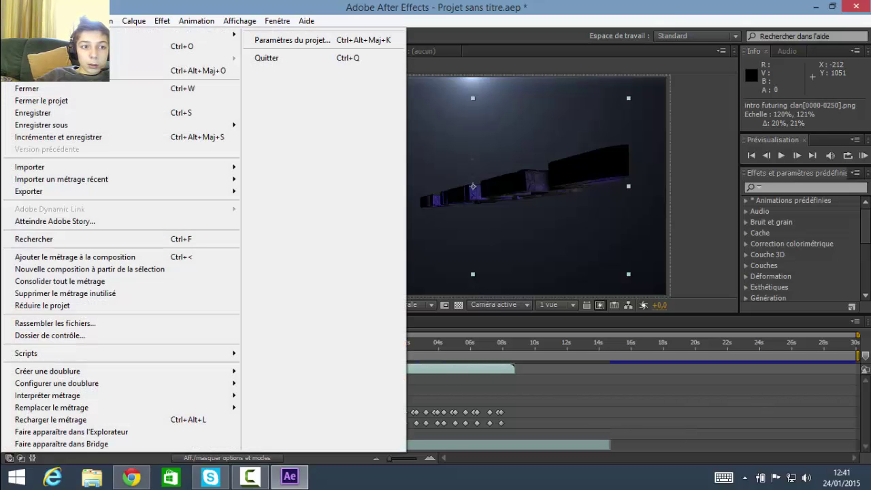
{"action": "mouse_move", "coordinate": [196, 169]}
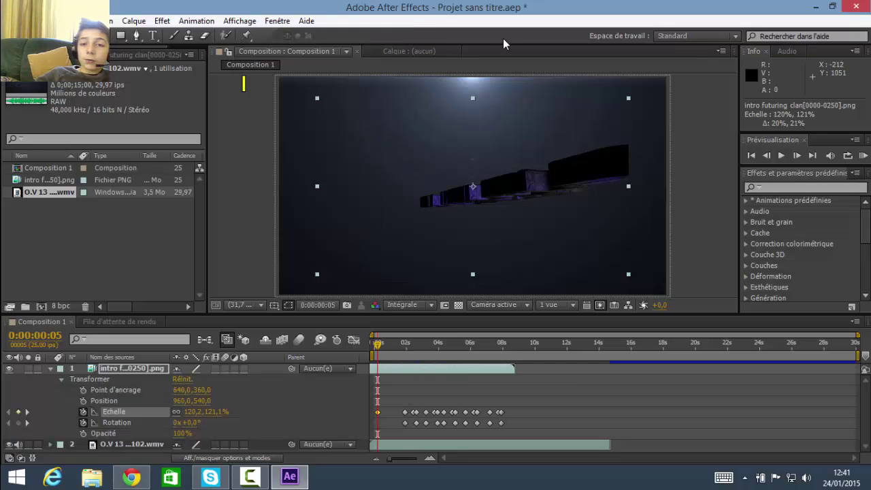
{"action": "left_click", "coordinate": [501, 42]}
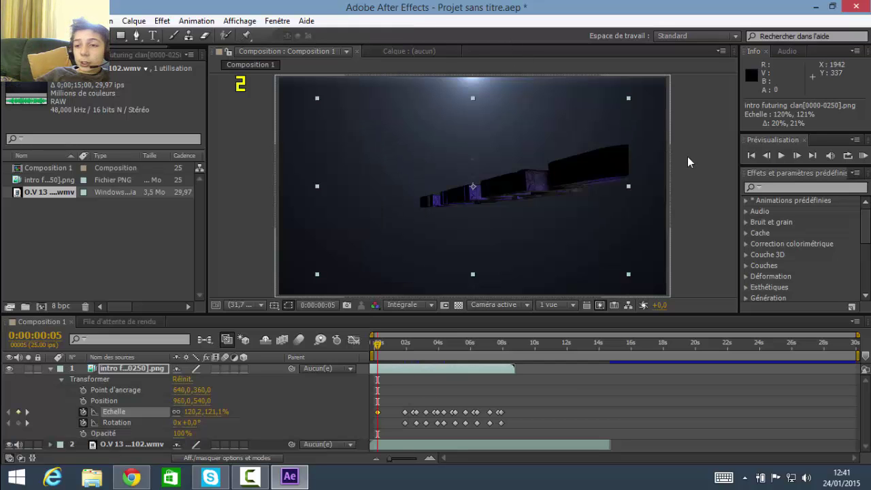
Search the effects for "turbulence" and apply the Turbulences distortion effect to the intro sequence layer.
{"action": "left_click", "coordinate": [746, 199]}
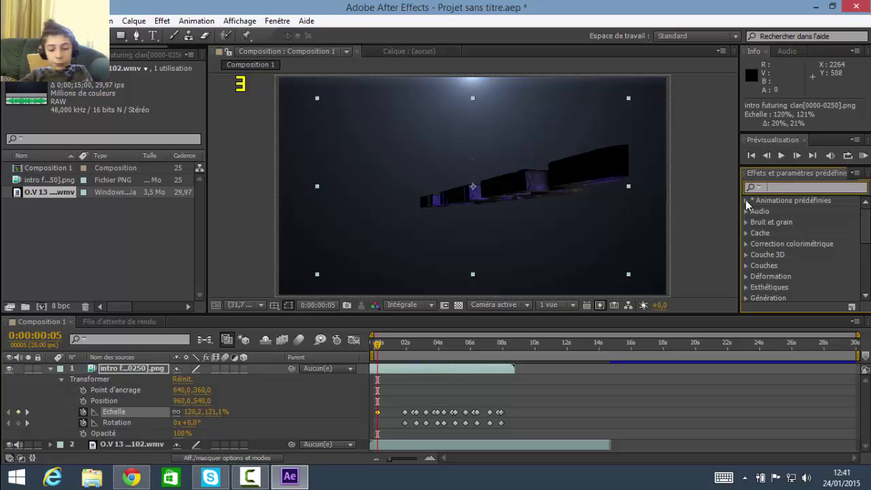
{"action": "key", "text": "ctrl+f"}
{"action": "type", "text": "turbulence"}
{"action": "left_click", "coordinate": [787, 233]}
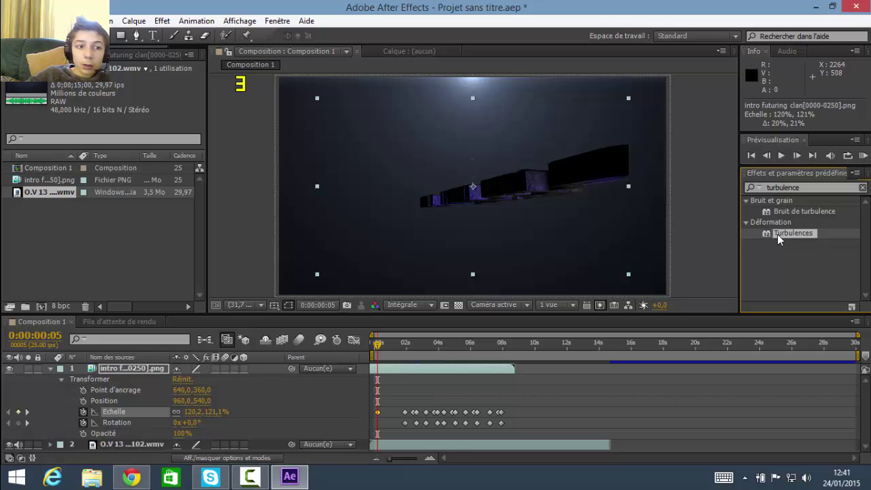
{"action": "double_click", "coordinate": [778, 234]}
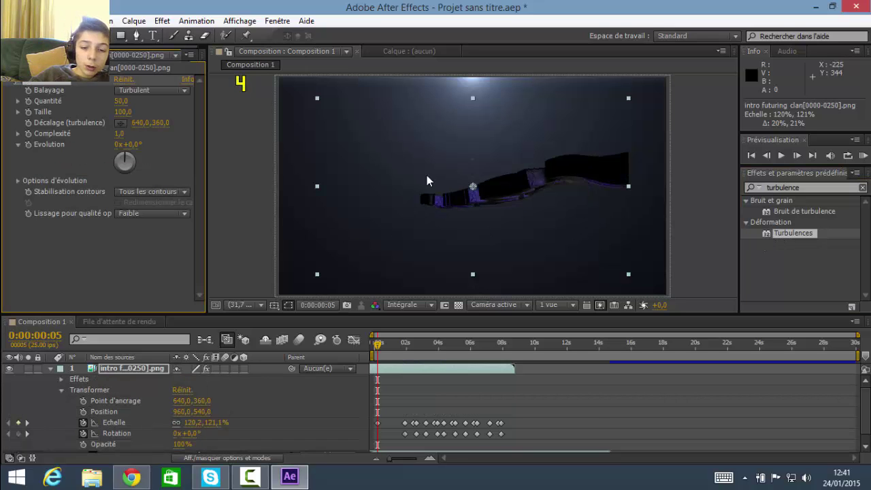
Start Quantité and Evolution keyframes for the Turbulences effect at 0:00:01:24 and move the current time to 0:00:02:12.
{"action": "left_click_drag", "start_coordinate": [378, 348], "coordinate": [406, 352]}
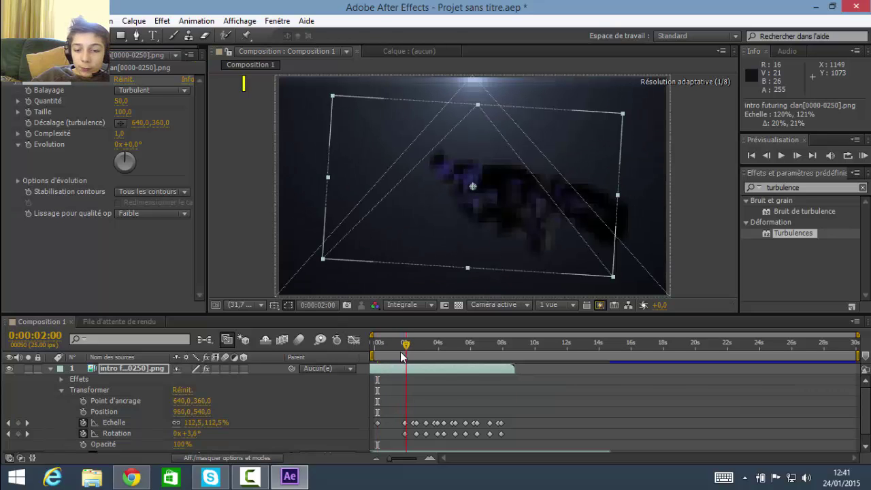
{"action": "left_click_drag", "start_coordinate": [407, 349], "coordinate": [406, 349]}
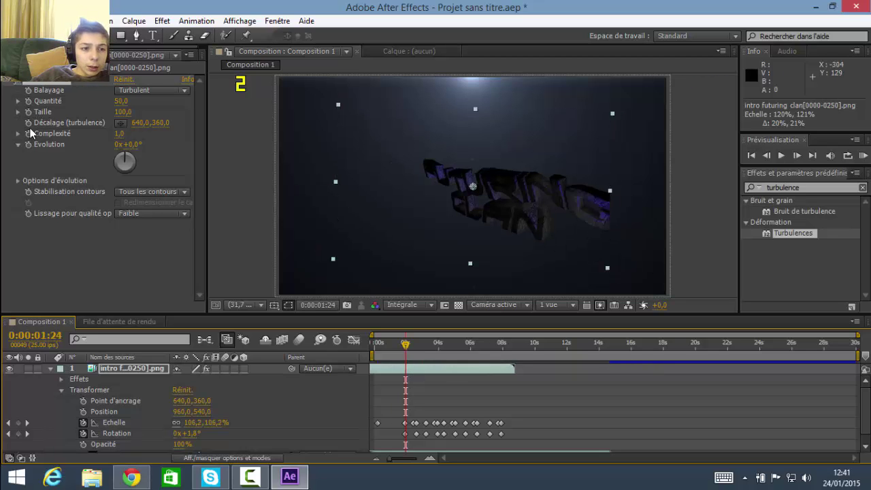
{"action": "left_click", "coordinate": [28, 145]}
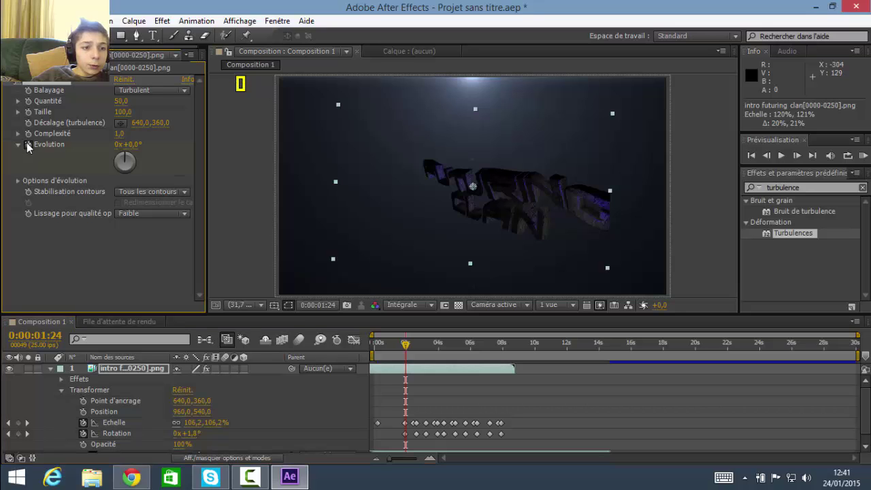
{"action": "left_click", "coordinate": [28, 100]}
{"action": "left_click", "coordinate": [28, 112]}
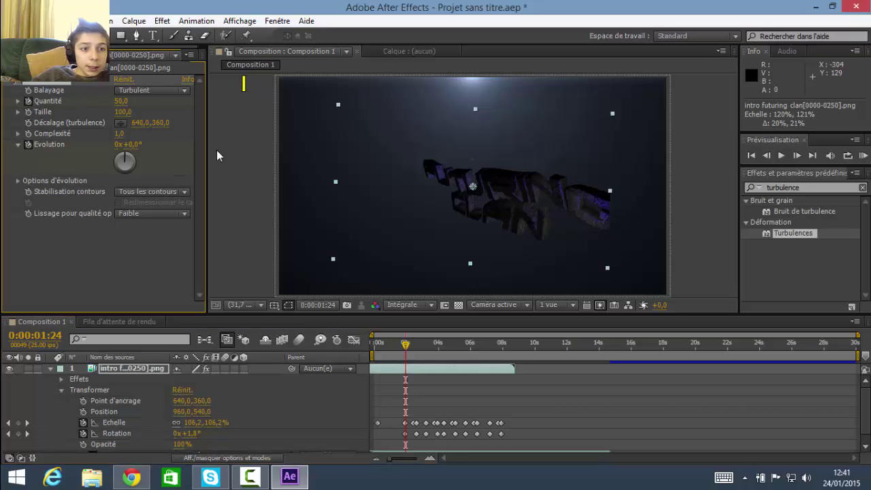
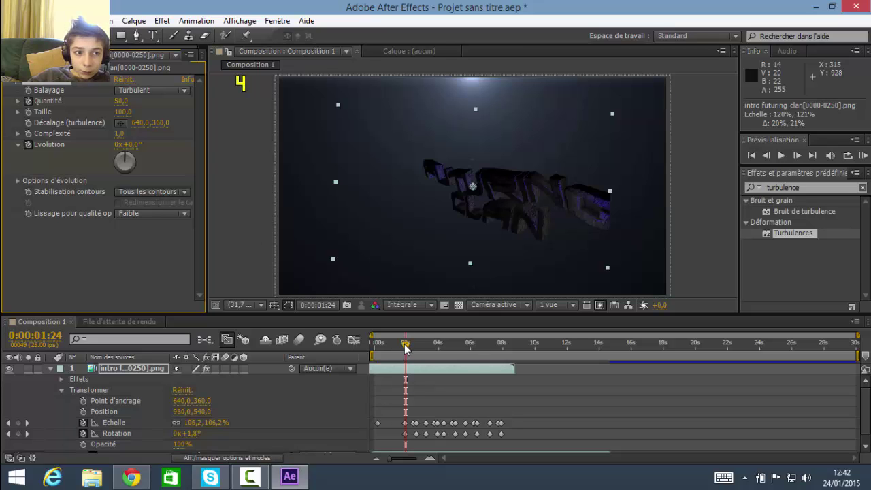
{"action": "left_click_drag", "start_coordinate": [405, 347], "coordinate": [414, 345]}
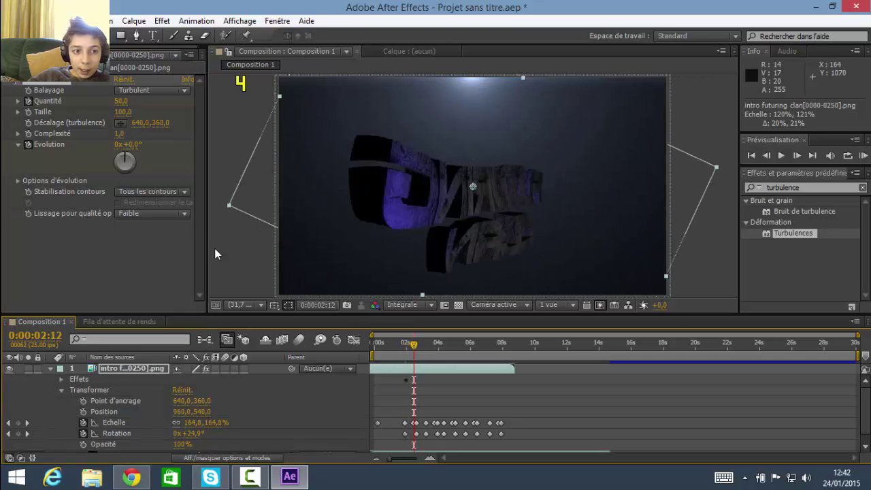
Set the Turbulences effect to Quantité 57, Taille 139 and Evolution 91° at 0:00:02:12.
{"action": "left_click_drag", "start_coordinate": [120, 101], "coordinate": [128, 111]}
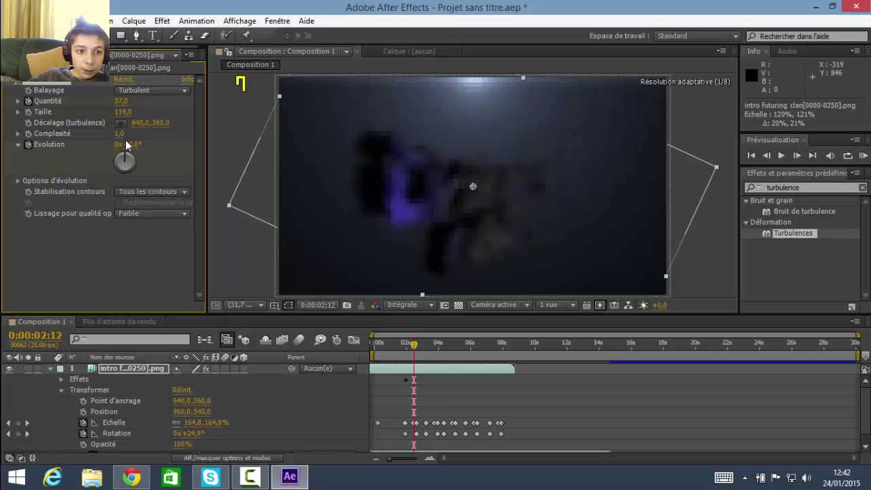
{"action": "left_click_drag", "start_coordinate": [126, 159], "coordinate": [143, 163]}
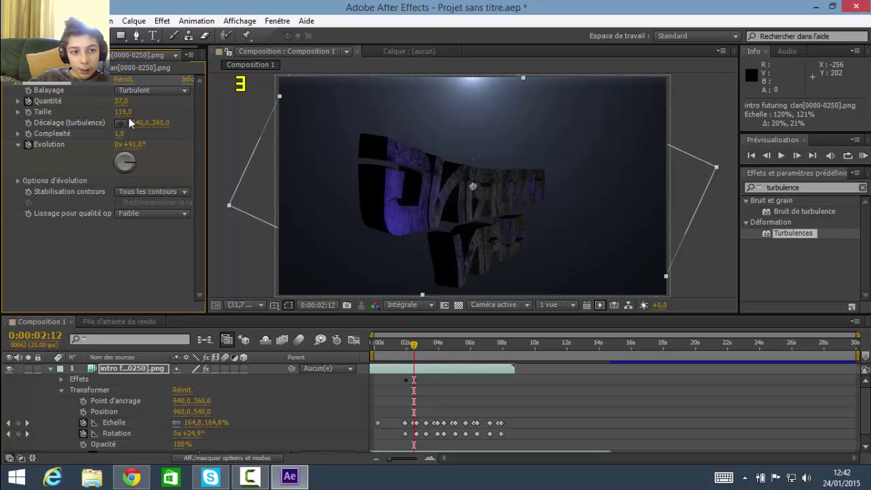
{"action": "left_click_drag", "start_coordinate": [118, 102], "coordinate": [134, 101]}
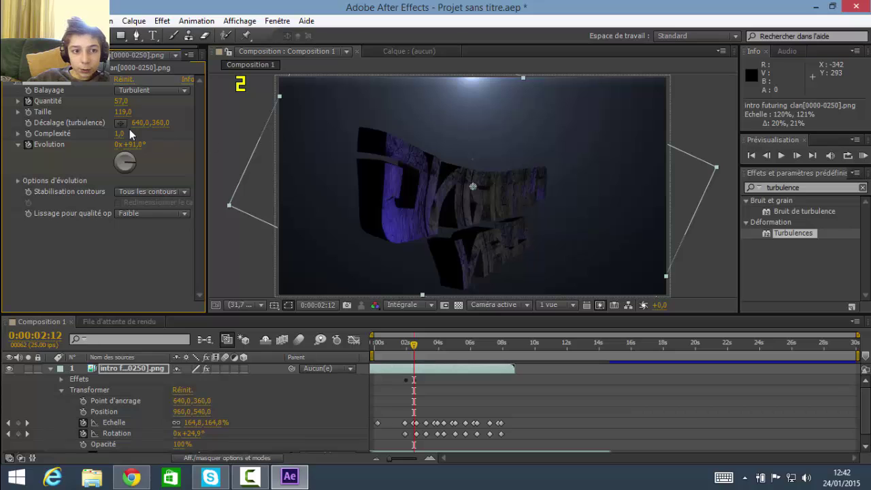
{"action": "left_click_drag", "start_coordinate": [131, 111], "coordinate": [149, 104]}
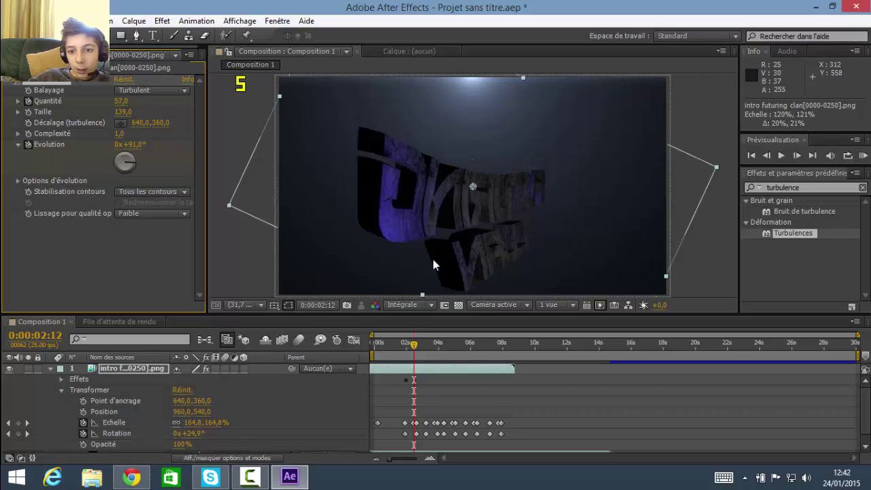
At 0:00:03:00, set the Turbulences effect to Quantité 50, Taille 100 and Evolution about 8°.
{"action": "left_click_drag", "start_coordinate": [407, 344], "coordinate": [423, 347]}
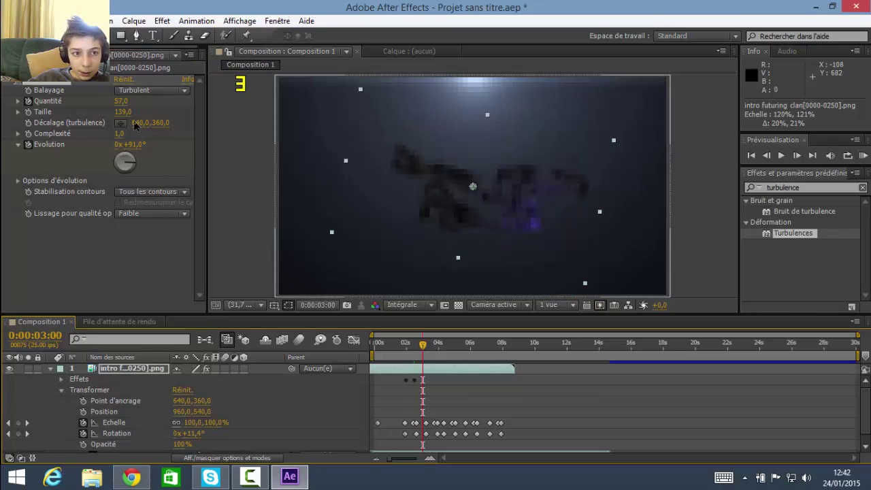
{"action": "left_click_drag", "start_coordinate": [121, 104], "coordinate": [113, 104]}
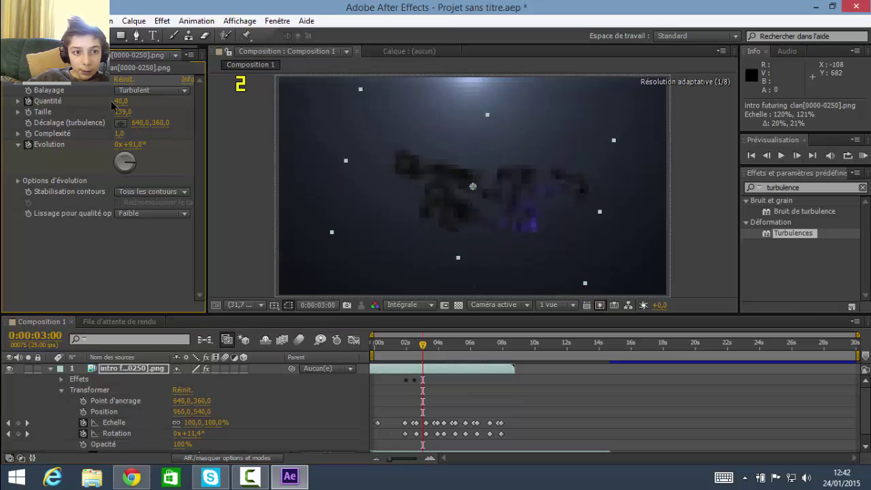
{"action": "left_click", "coordinate": [118, 102]}
{"action": "type", "text": "50"}
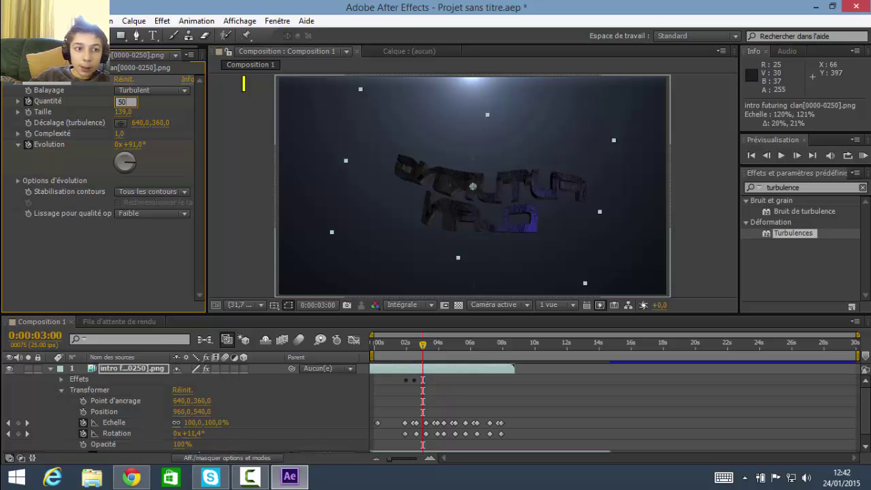
{"action": "left_click", "coordinate": [120, 112]}
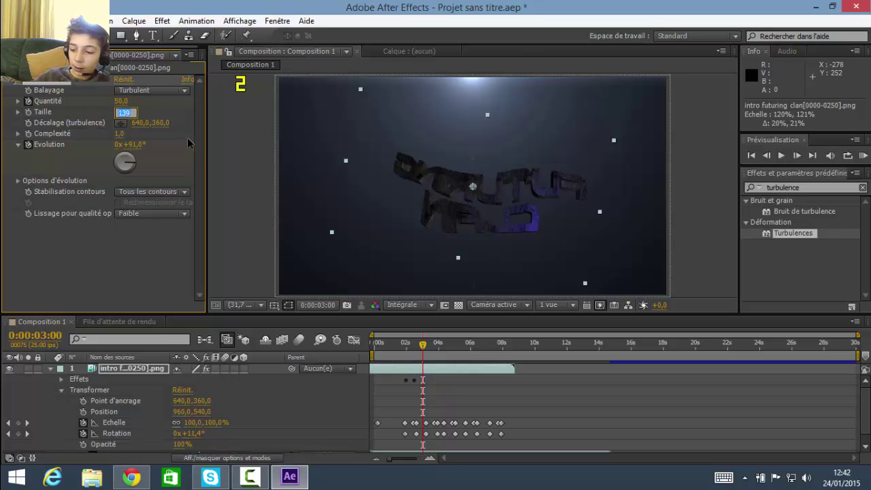
{"action": "left_click", "coordinate": [127, 160]}
{"action": "left_click_drag", "start_coordinate": [124, 158], "coordinate": [125, 152]}
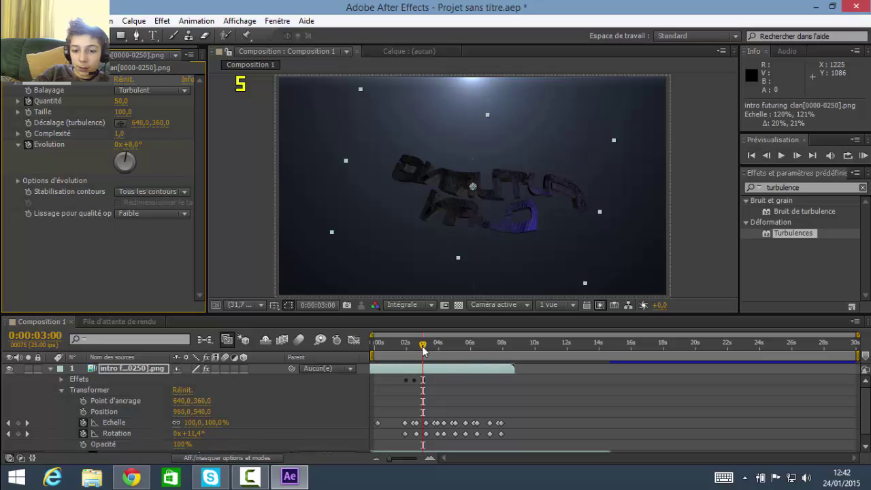
At 0:00:03:18, set the Turbulences effect to Quantité 73, Taille 127 and Evolution -107°.
{"action": "left_click_drag", "start_coordinate": [427, 349], "coordinate": [434, 348]}
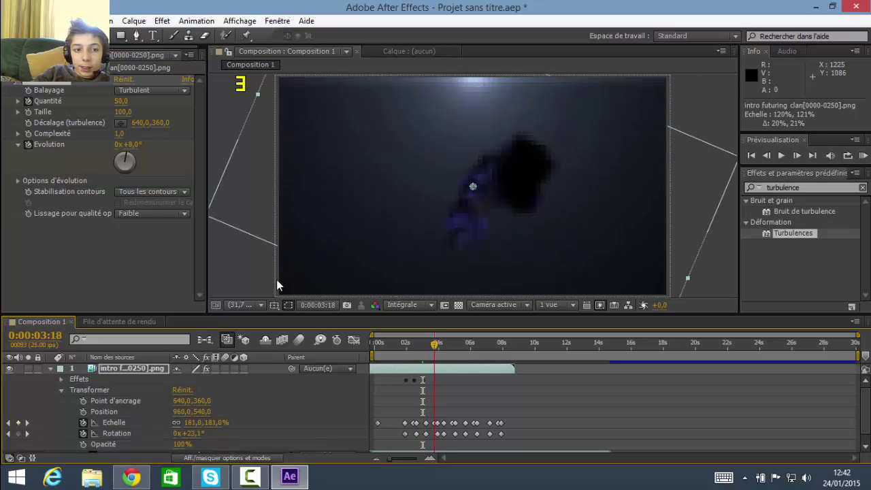
{"action": "left_click", "coordinate": [118, 166]}
{"action": "left_click_drag", "start_coordinate": [122, 102], "coordinate": [147, 112]}
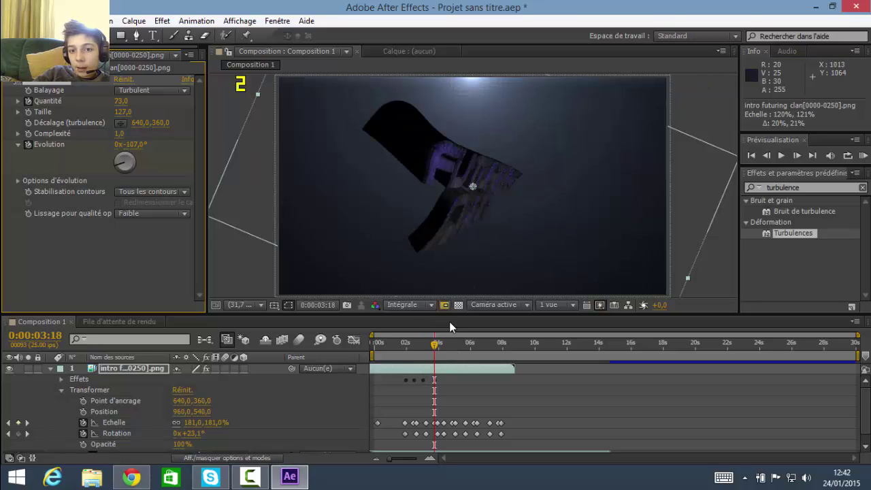
At 0:00:04:18, set the Turbulences effect to Quantité 50, Taille 100 and Evolution about 2°.
{"action": "left_click_drag", "start_coordinate": [437, 347], "coordinate": [450, 346]}
{"action": "left_click", "coordinate": [121, 101]}
{"action": "type", "text": "50"}
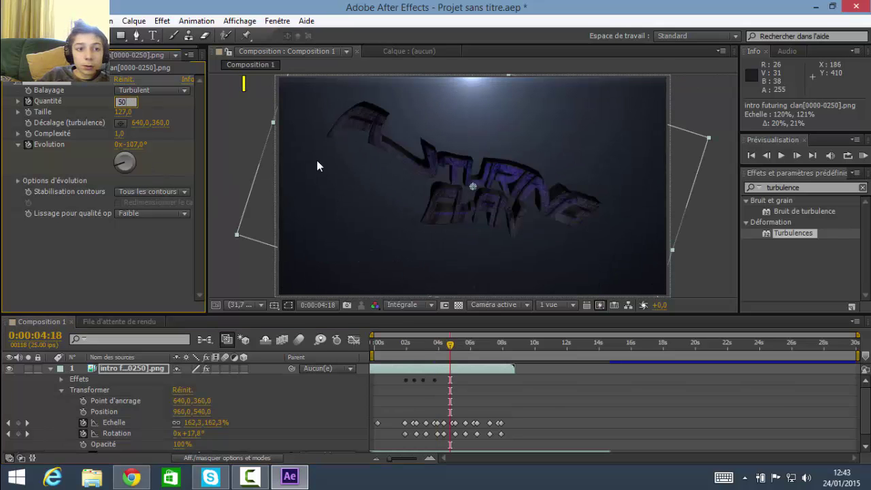
{"action": "key", "text": "Tab"}
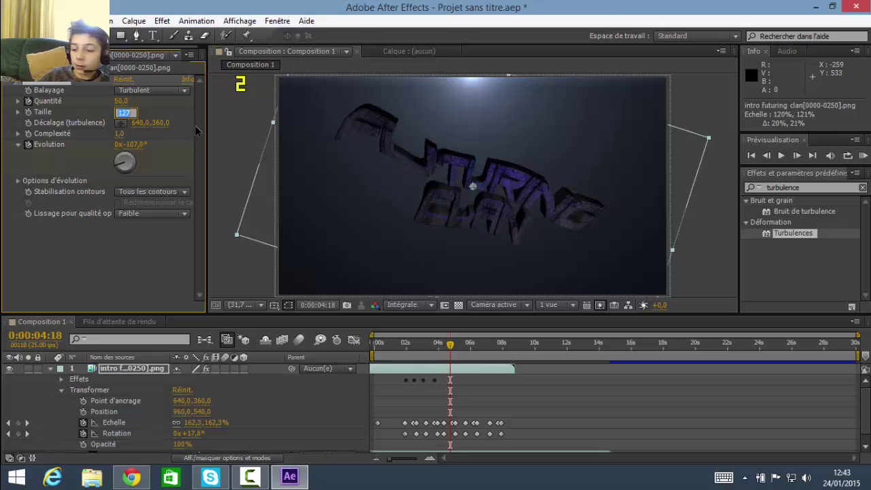
{"action": "type", "text": "100"}
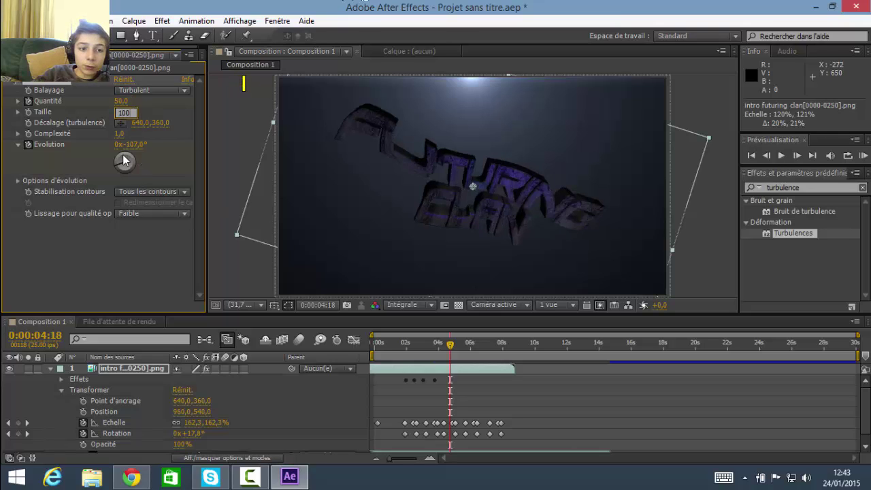
{"action": "left_click_drag", "start_coordinate": [124, 161], "coordinate": [126, 158]}
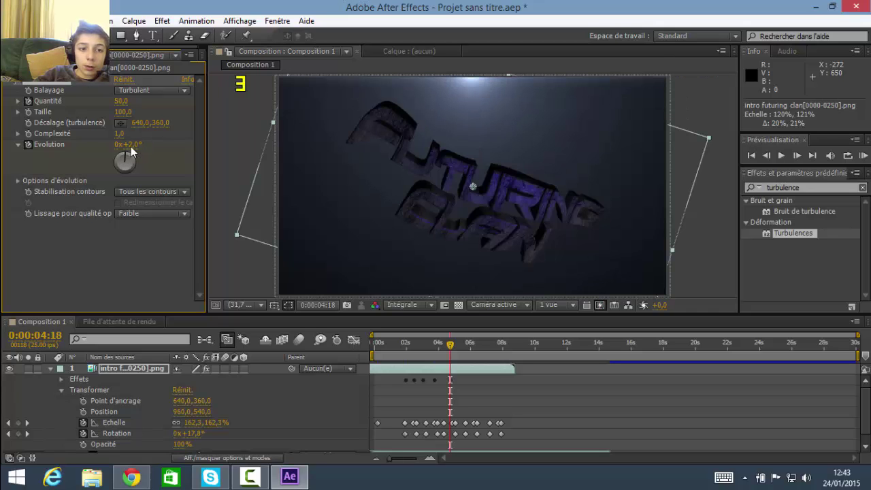
At 0:00:05:15, set the Turbulences effect to Quantité 76, Taille 123 and Evolution 142°.
{"action": "left_click_drag", "start_coordinate": [452, 343], "coordinate": [464, 343]}
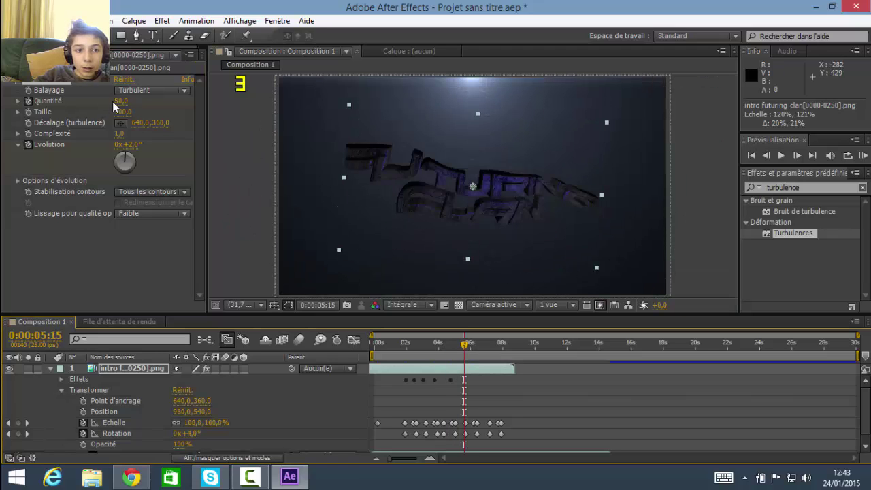
{"action": "left_click_drag", "start_coordinate": [134, 101], "coordinate": [138, 112]}
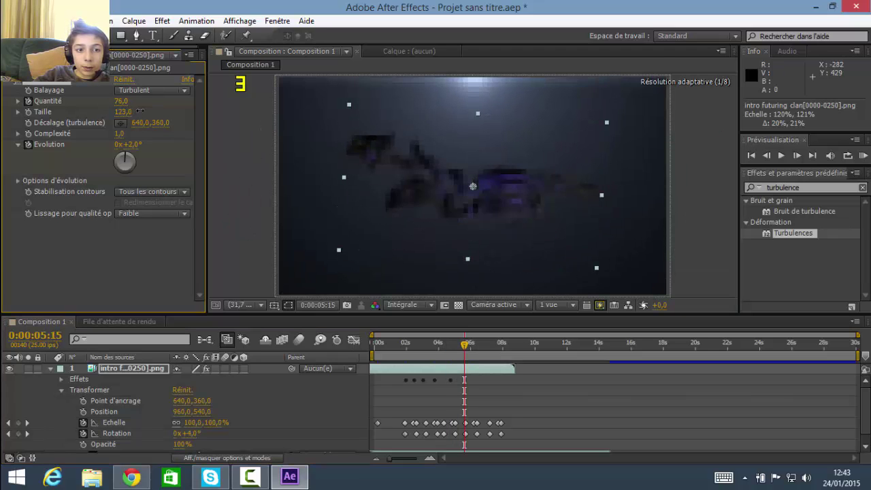
{"action": "left_click_drag", "start_coordinate": [128, 163], "coordinate": [128, 165]}
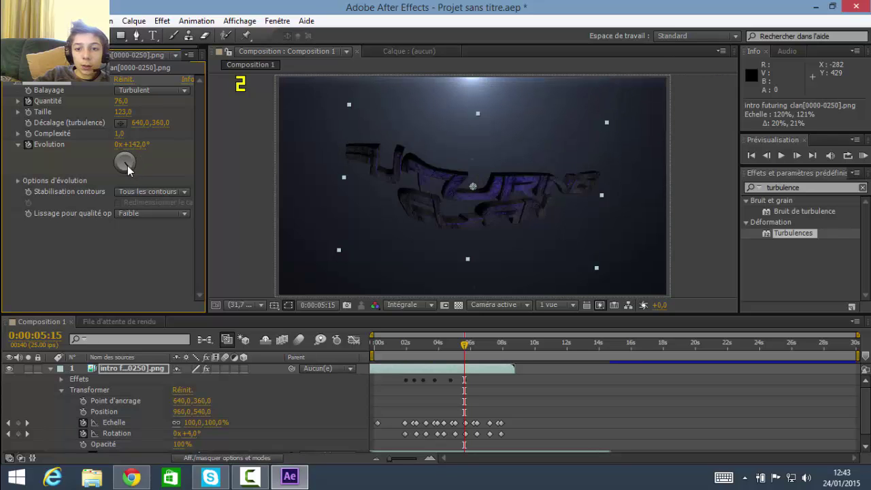
At 0:00:06:02, set the Turbulences effect to Quantité 50, Taille 100 and Evolution about 5°.
{"action": "left_click", "coordinate": [472, 344]}
{"action": "left_click", "coordinate": [120, 101]}
{"action": "type", "text": "50"}
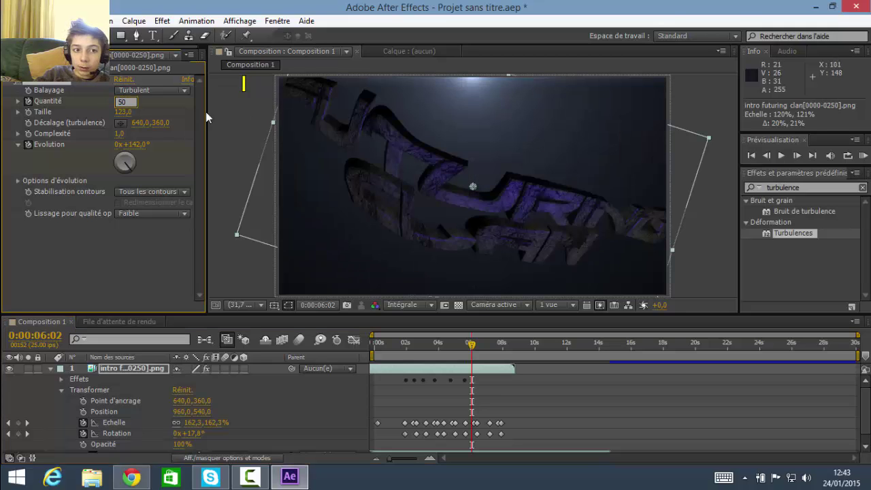
{"action": "left_click", "coordinate": [123, 111]}
{"action": "type", "text": "100"}
{"action": "left_click_drag", "start_coordinate": [125, 154], "coordinate": [120, 162]}
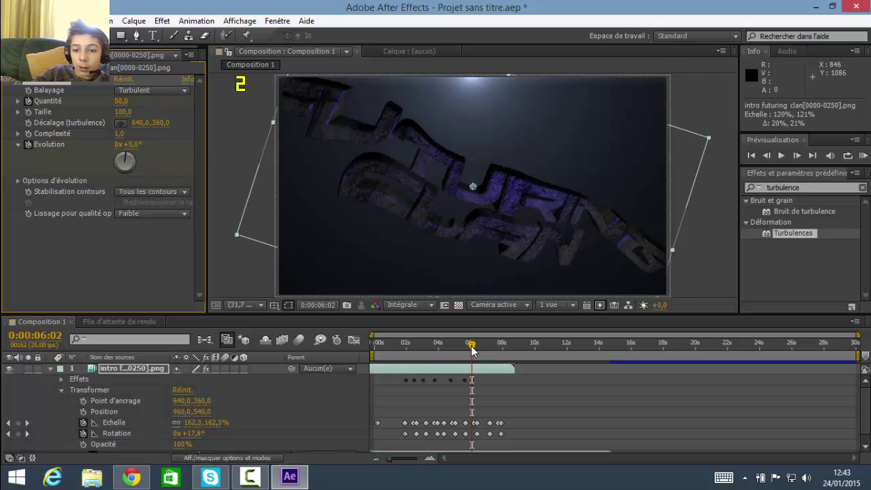
At 0:00:07:04, set the Turbulences effect to Quantité 66, Taille 159 and Evolution -246°.
{"action": "left_click_drag", "start_coordinate": [481, 346], "coordinate": [490, 348]}
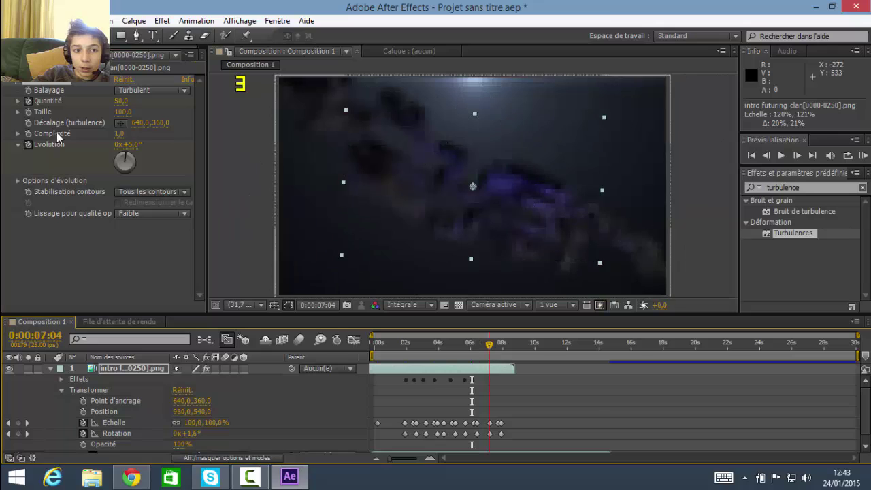
{"action": "mouse_move", "coordinate": [128, 101]}
{"action": "left_mouse_down"}
{"action": "mouse_move", "coordinate": [126, 112]}
{"action": "mouse_move", "coordinate": [140, 111]}
{"action": "left_mouse_up"}
{"action": "left_click", "coordinate": [128, 102]}
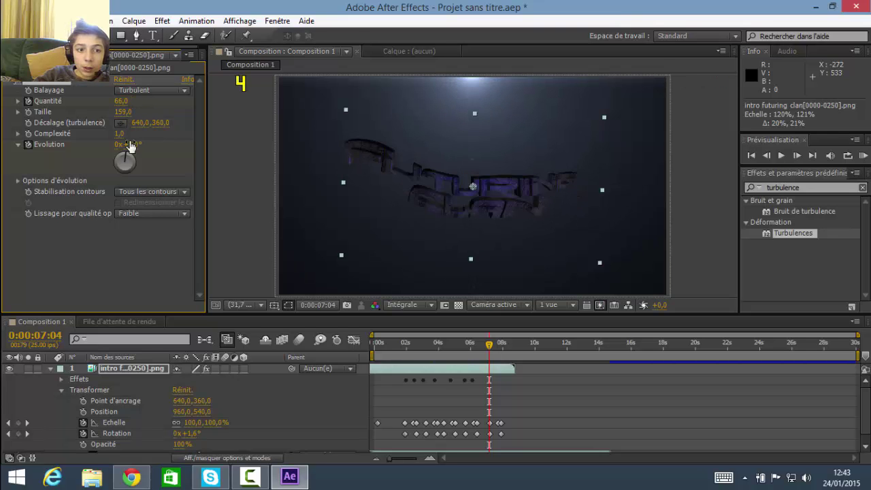
{"action": "mouse_move", "coordinate": [125, 169]}
{"action": "left_mouse_down"}
{"action": "mouse_move", "coordinate": [116, 158]}
{"action": "mouse_move", "coordinate": [137, 168]}
{"action": "left_mouse_up"}
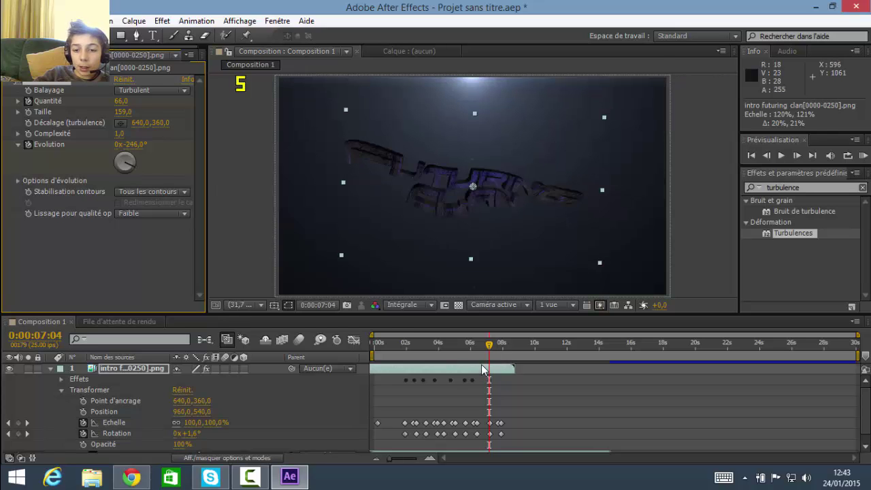
At 0:00:07:21, set the Turbulences effect to Quantité 50, Taille 100 and Evolution 0°.
{"action": "left_click_drag", "start_coordinate": [492, 345], "coordinate": [501, 351]}
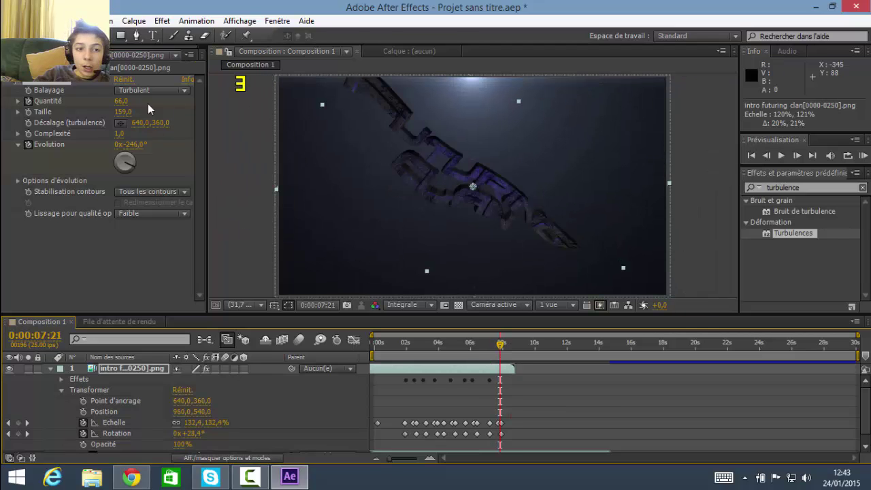
{"action": "left_click", "coordinate": [122, 102]}
{"action": "type", "text": "50"}
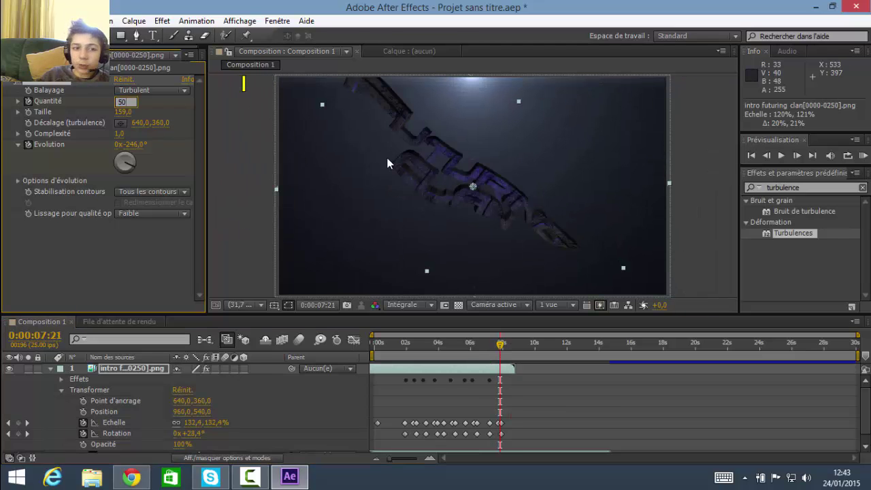
{"action": "key", "text": "Tab"}
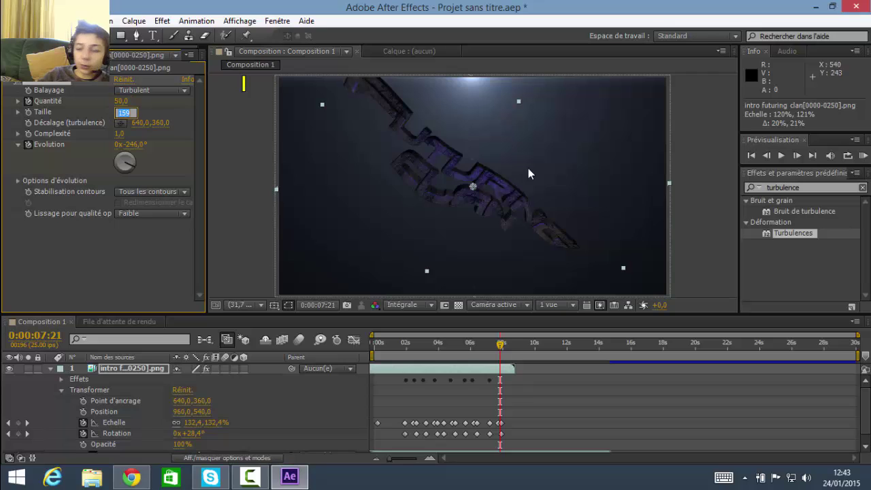
{"action": "type", "text": "100"}
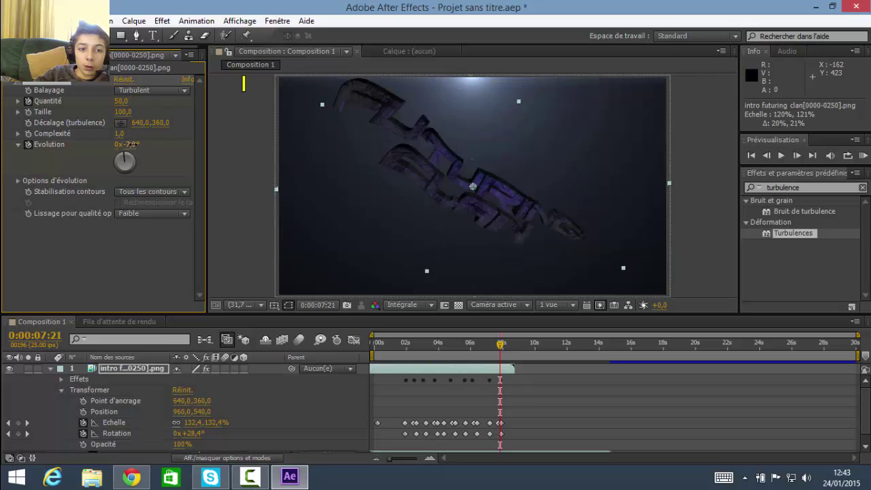
{"action": "left_click", "coordinate": [129, 144]}
{"action": "left_click", "coordinate": [134, 263]}
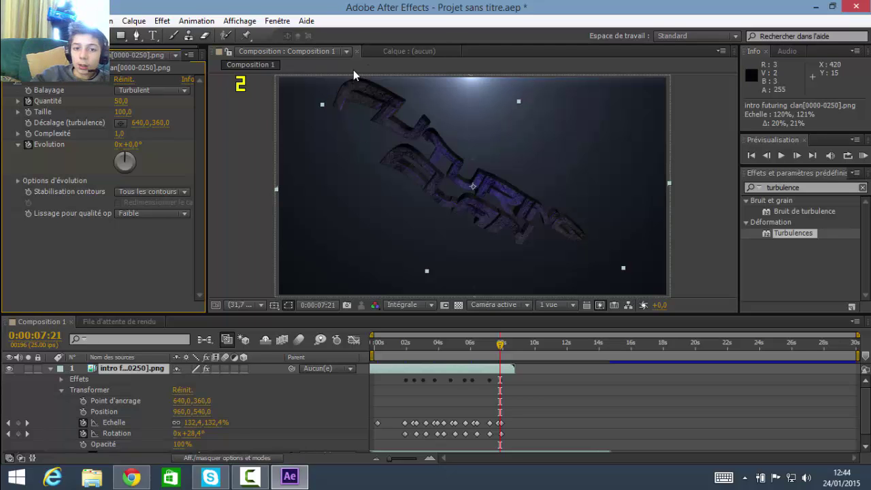
{"action": "left_click", "coordinate": [256, 479]}
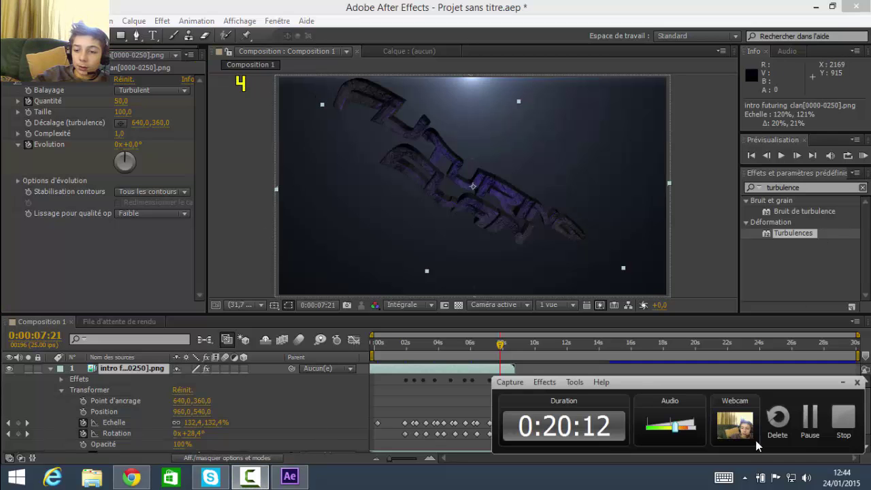
{"action": "left_click", "coordinate": [810, 426]}
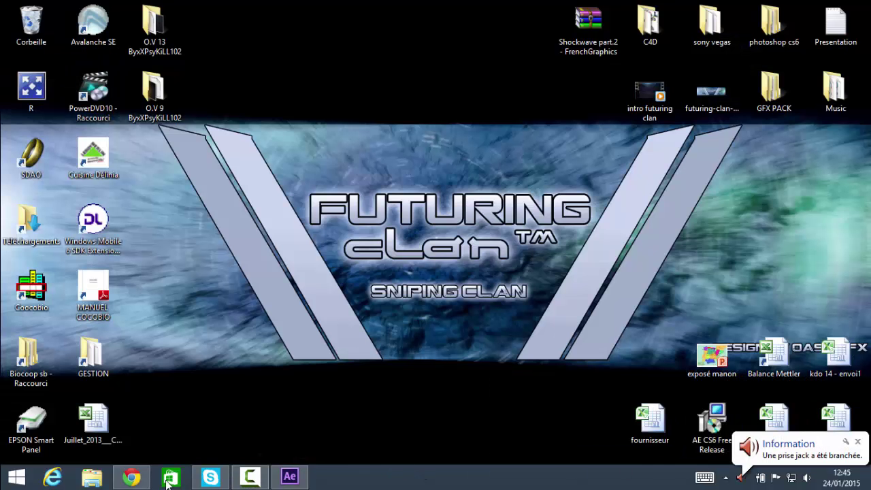
{"action": "left_click", "coordinate": [289, 476]}
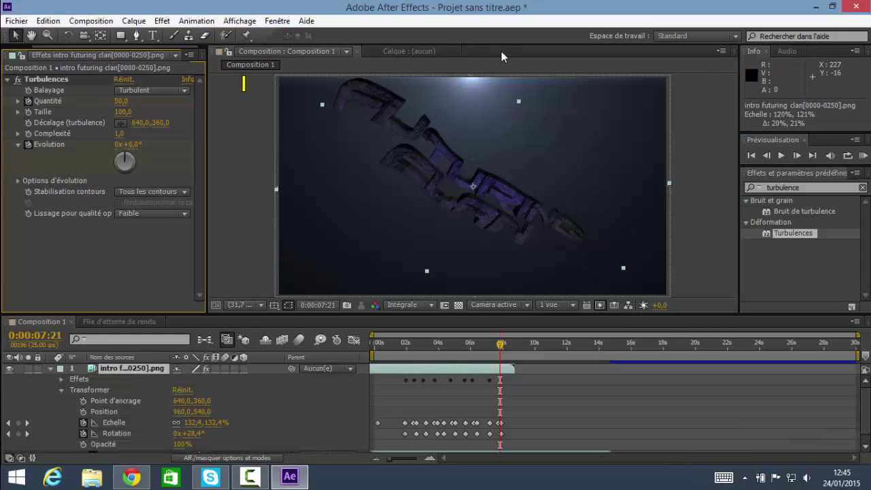
{"action": "left_click", "coordinate": [173, 21]}
{"action": "left_click", "coordinate": [166, 15]}
{"action": "left_click", "coordinate": [156, 17]}
{"action": "left_click", "coordinate": [223, 147]}
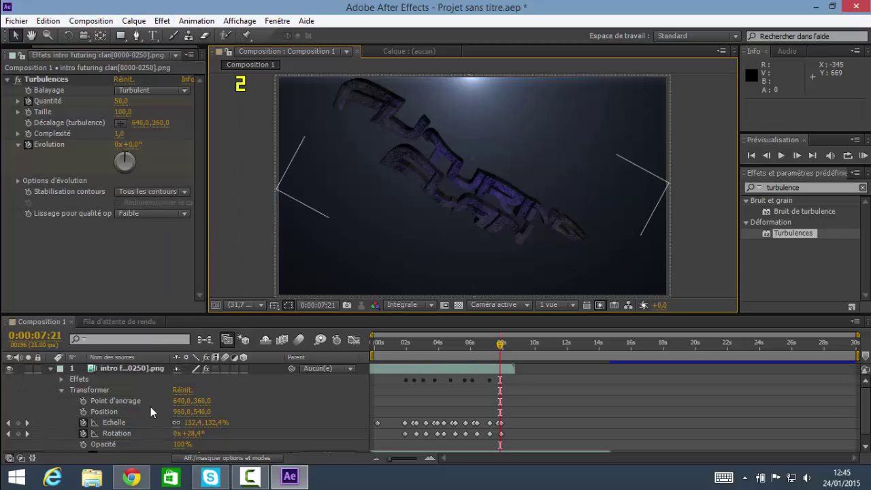
Collapse the intro sequence layer's properties and create a new adjustment layer (Calque d'effets) above the other layers.
{"action": "left_click", "coordinate": [61, 379]}
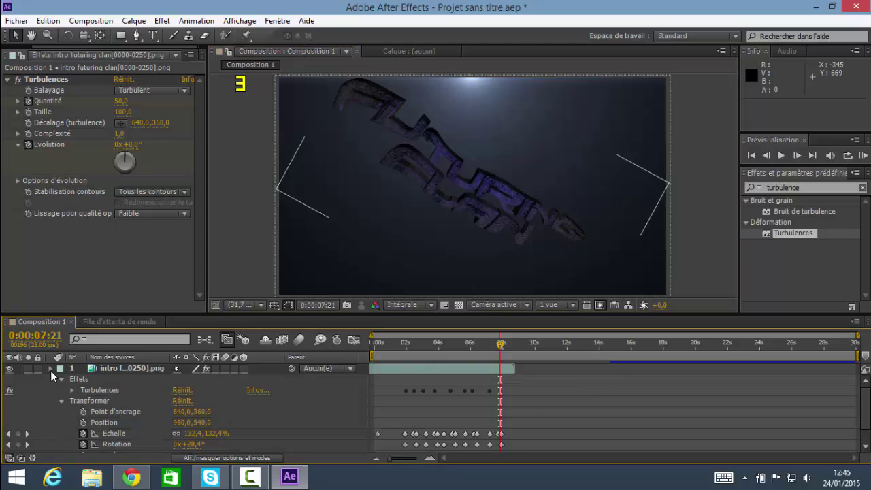
{"action": "left_click", "coordinate": [51, 368]}
{"action": "right_click", "coordinate": [93, 417]}
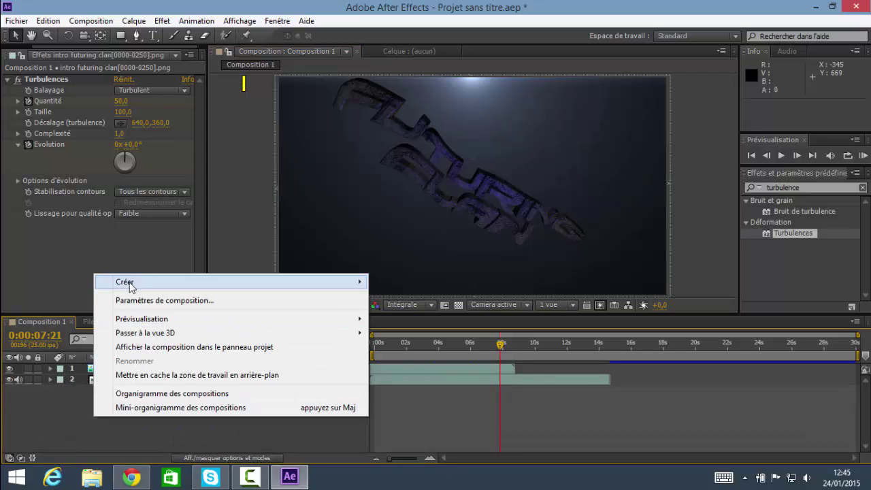
{"action": "mouse_move", "coordinate": [241, 285]}
{"action": "left_click", "coordinate": [424, 387]}
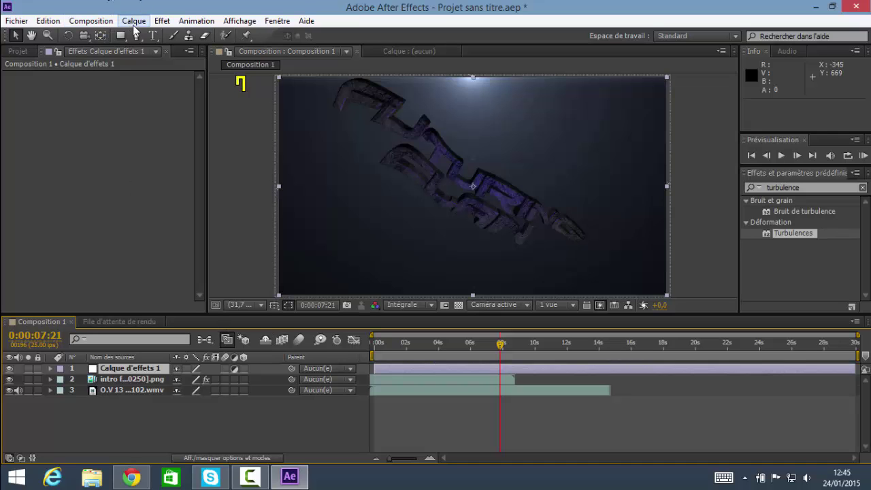
Apply Video Copilot's Twitch effect to the adjustment layer Calque d'effets 1.
{"action": "left_click", "coordinate": [162, 20]}
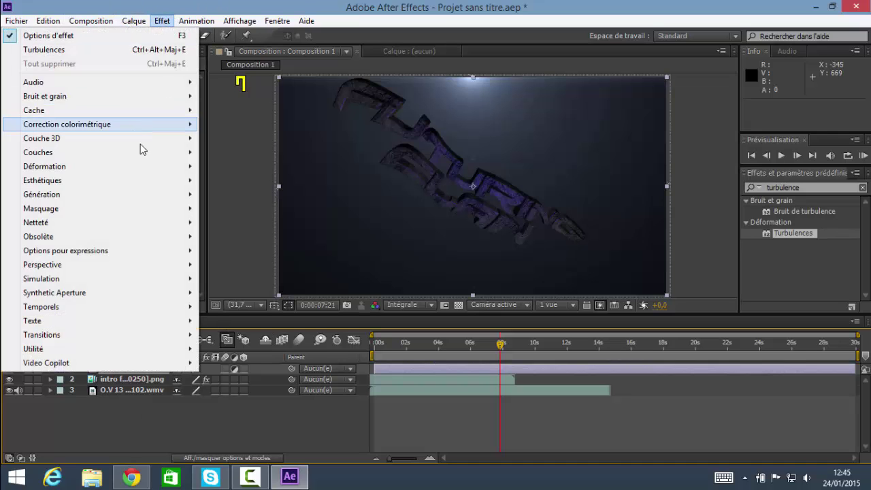
{"action": "mouse_move", "coordinate": [129, 364]}
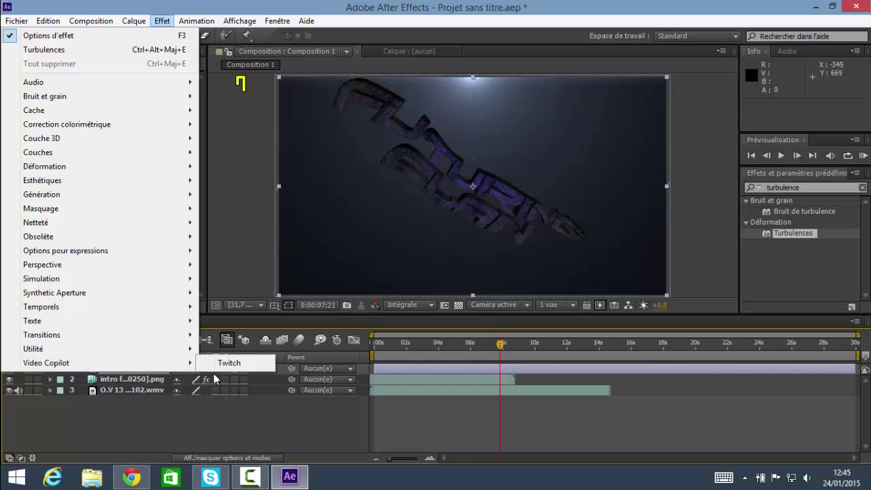
{"action": "left_click", "coordinate": [251, 363]}
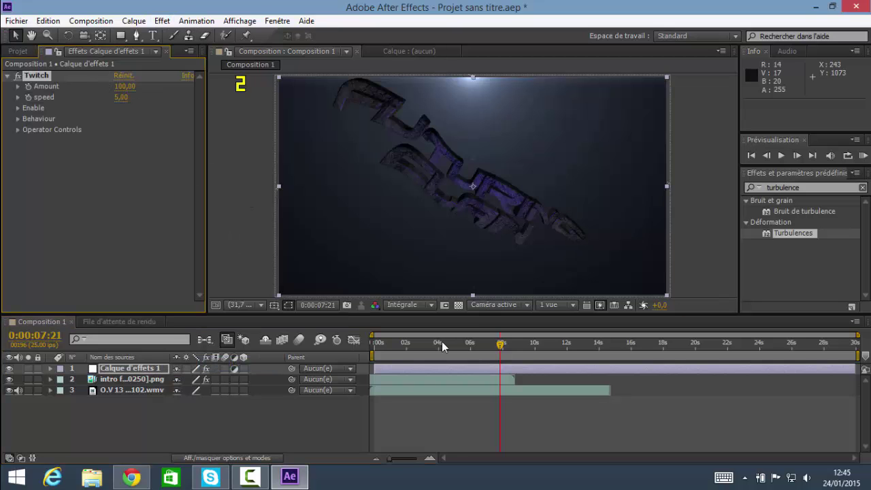
Expand the intro sequence layer's properties to expose its keyframes and set the current time to 0:00:04:12.
{"action": "left_click", "coordinate": [497, 351]}
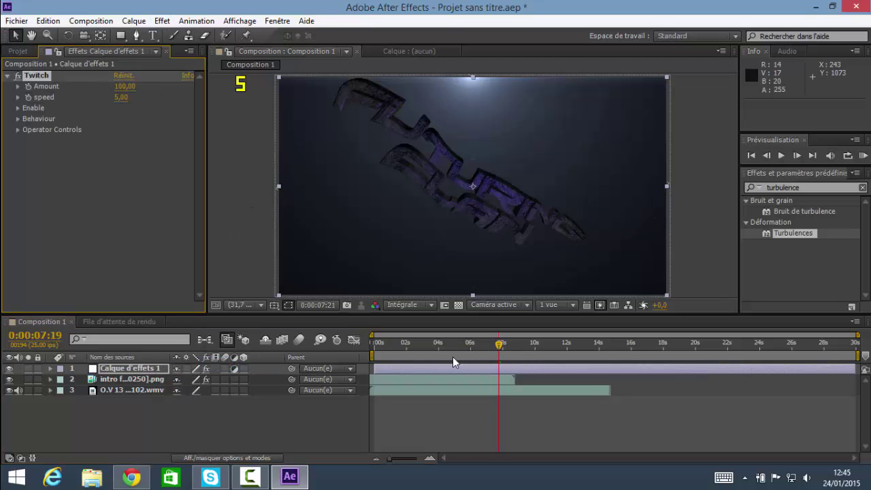
{"action": "left_click", "coordinate": [50, 380]}
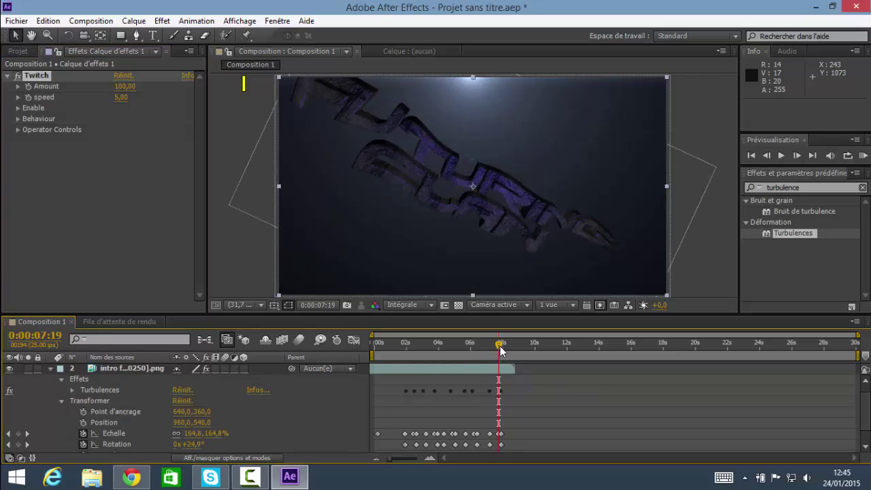
{"action": "left_click_drag", "start_coordinate": [501, 348], "coordinate": [436, 349]}
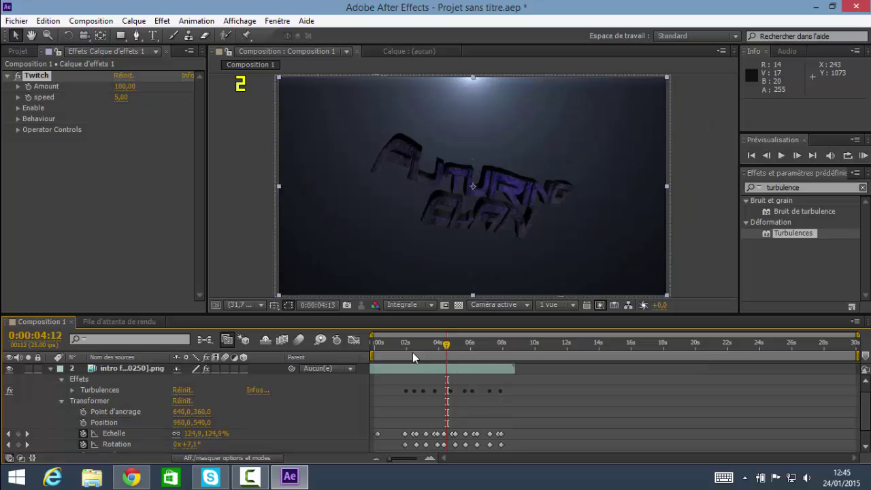
Play the "intro futuring clan" reference video from the desktop, close it and return to After Effects.
{"action": "left_click", "coordinate": [817, 6]}
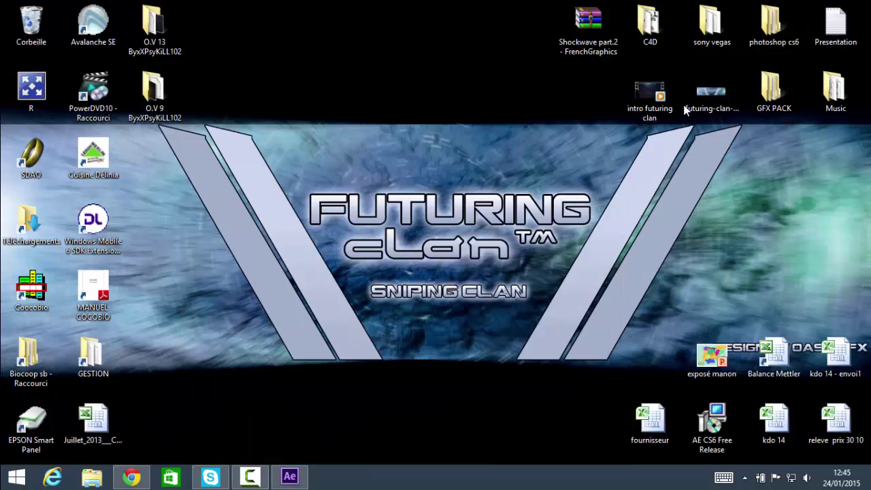
{"action": "double_click", "coordinate": [647, 92]}
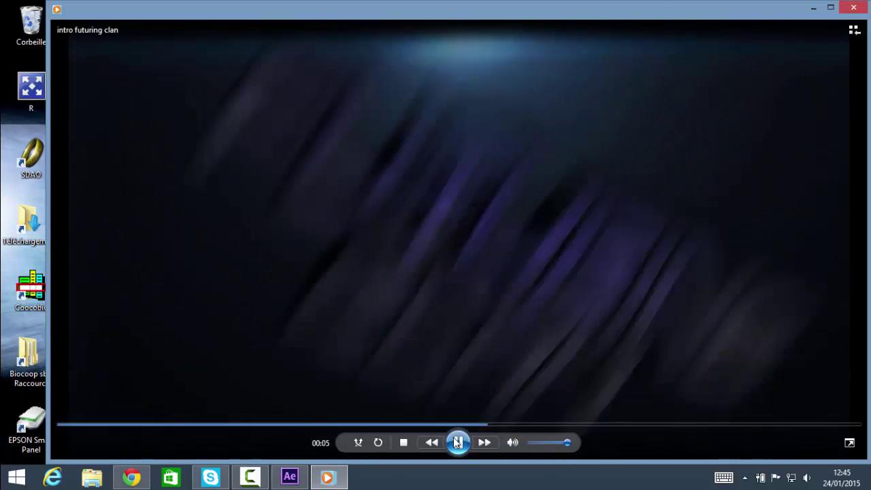
{"action": "left_click", "coordinate": [458, 442]}
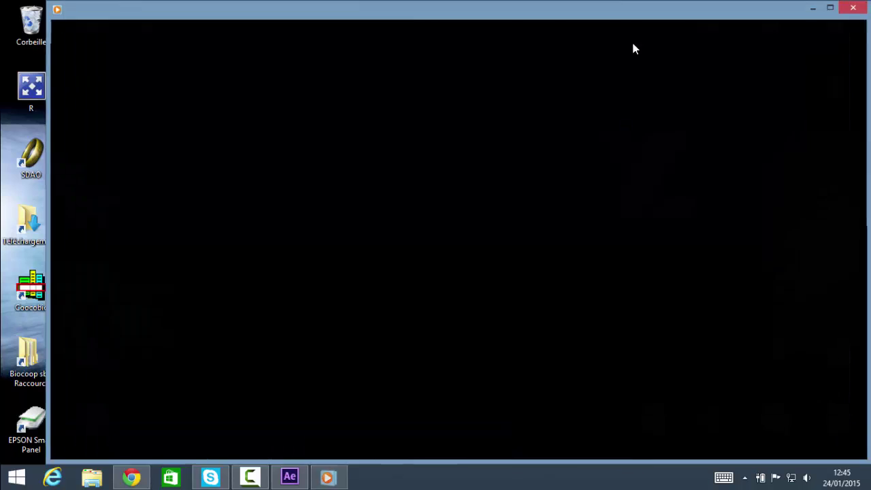
{"action": "left_click", "coordinate": [853, 8]}
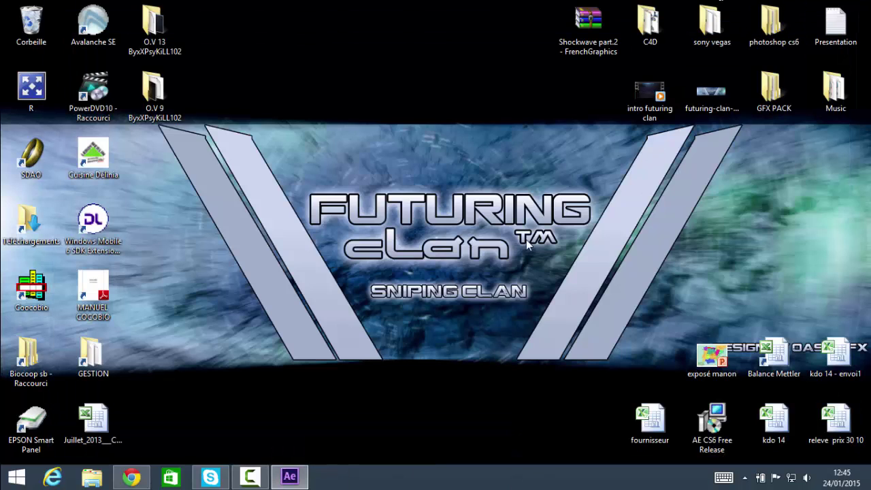
{"action": "left_click", "coordinate": [293, 480]}
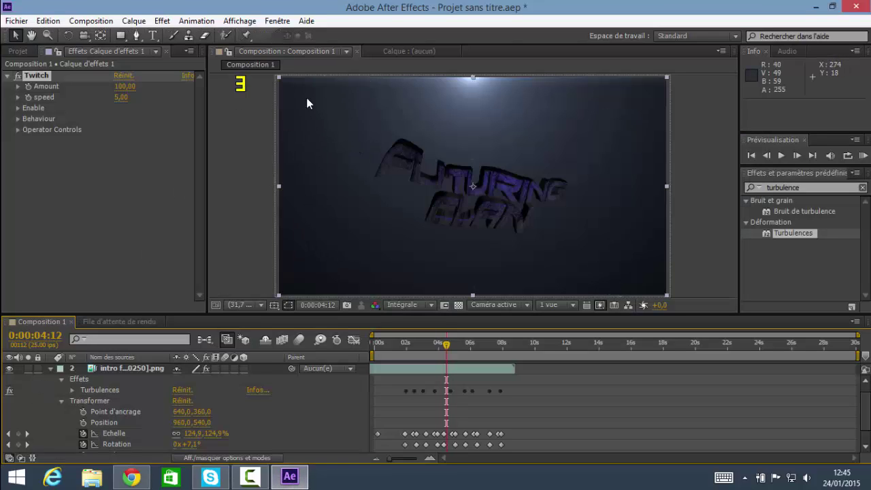
Enable keyframing for Twitch's Amount and speed, and enable its Light, Scale and Slide operators.
{"action": "left_click", "coordinate": [29, 98]}
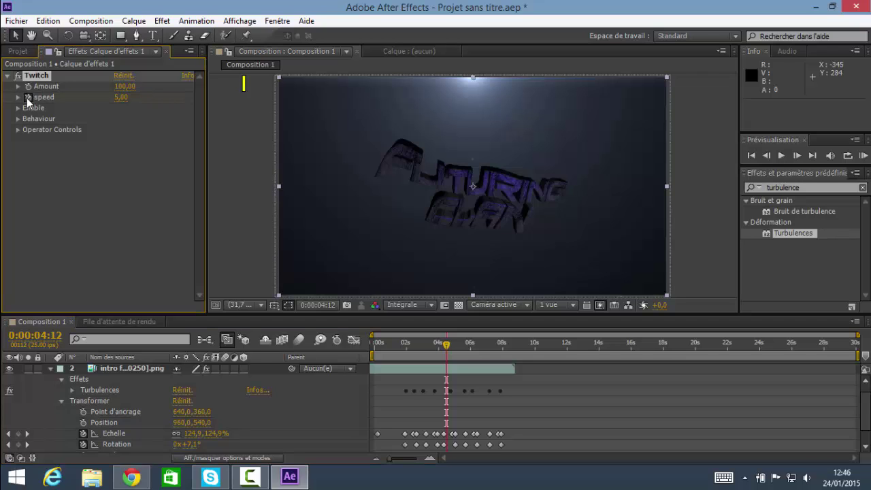
{"action": "left_click", "coordinate": [19, 108]}
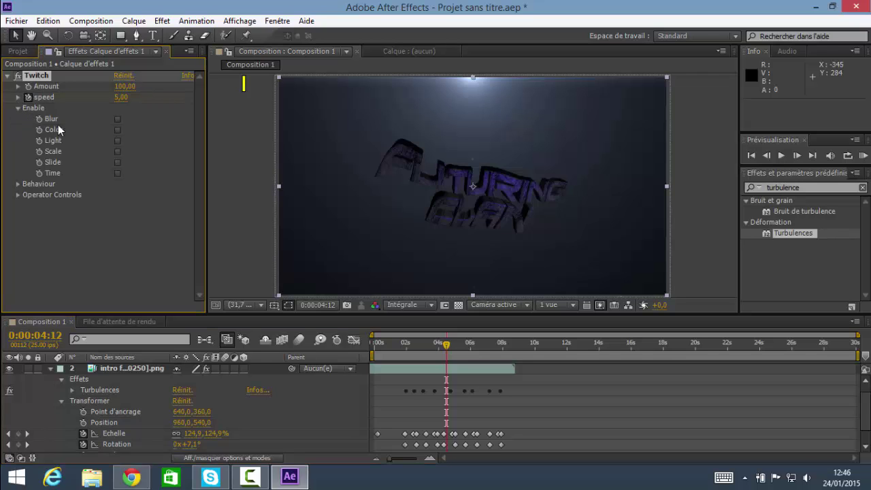
{"action": "left_click", "coordinate": [118, 162]}
{"action": "left_click", "coordinate": [118, 151]}
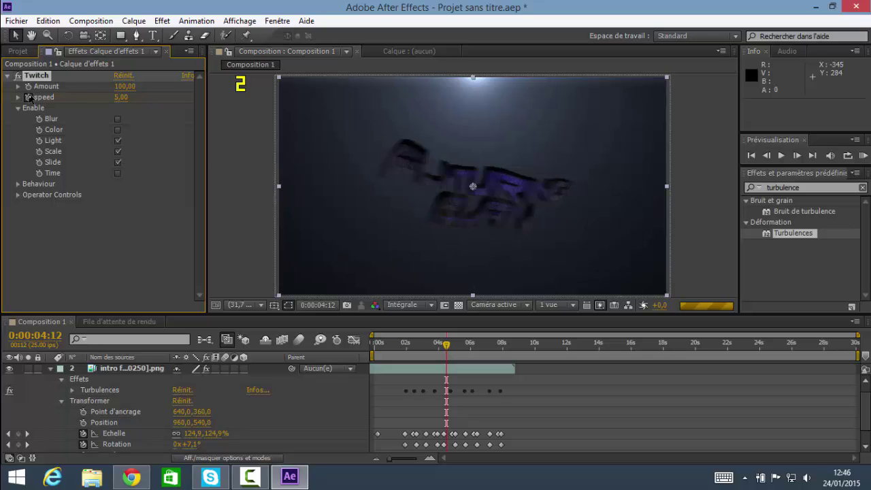
At 0:00:01:05, set the Twitch effect's Amount to 100 and speed to 70.
{"action": "left_click", "coordinate": [441, 347]}
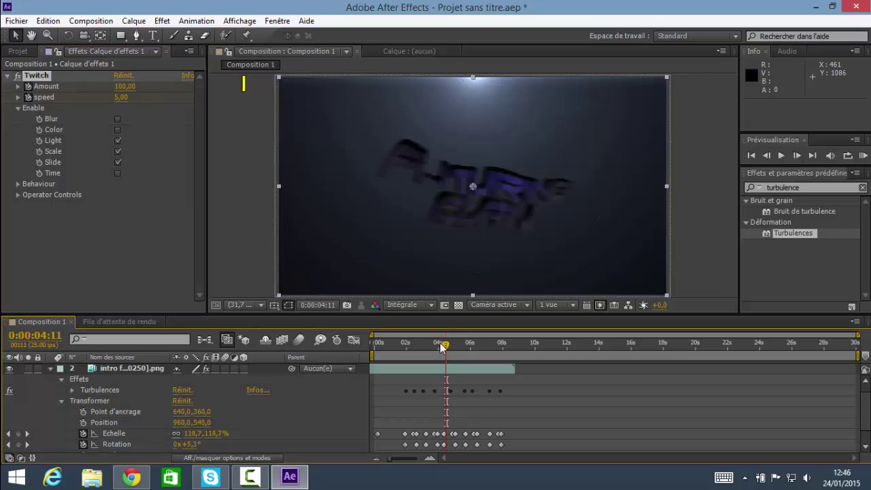
{"action": "left_click", "coordinate": [392, 348]}
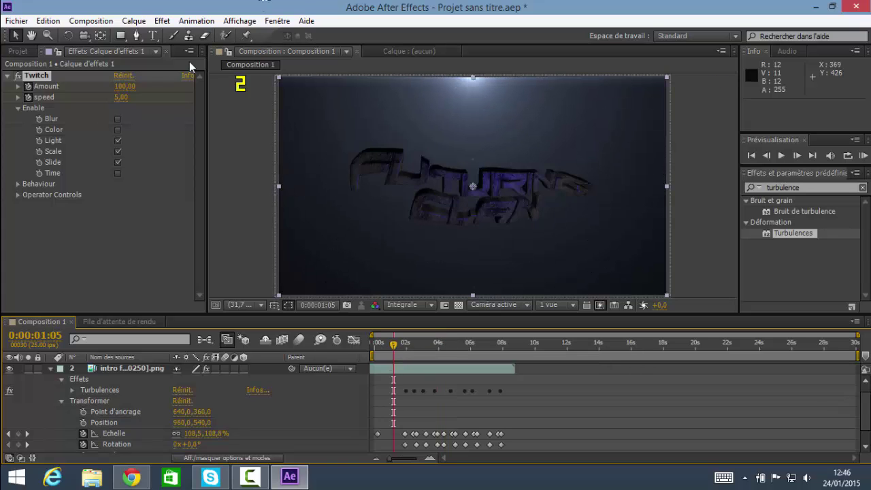
{"action": "mouse_move", "coordinate": [141, 86]}
{"action": "left_mouse_down"}
{"action": "mouse_move", "coordinate": [115, 87]}
{"action": "mouse_move", "coordinate": [130, 98]}
{"action": "left_mouse_up"}
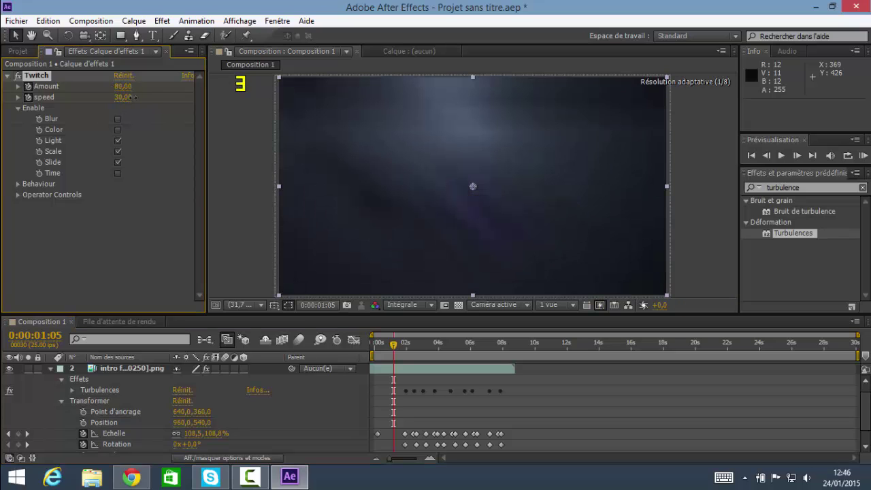
{"action": "left_click", "coordinate": [122, 87]}
{"action": "type", "text": "1"}
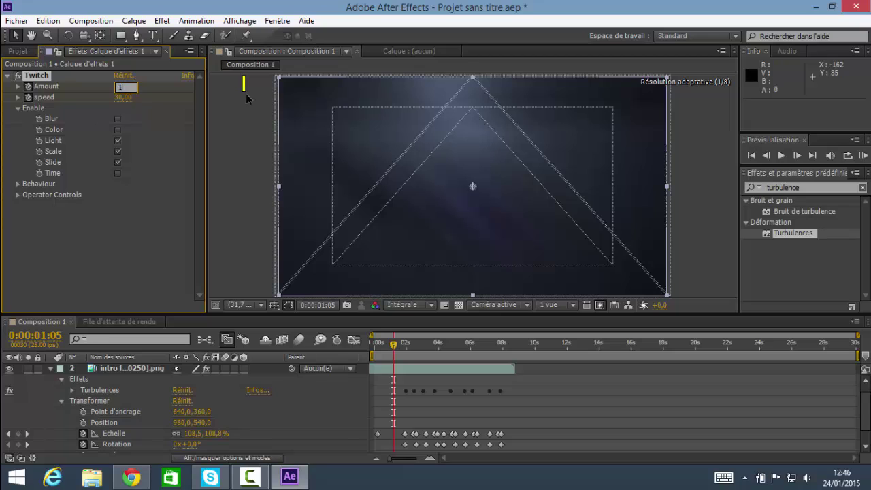
{"action": "type", "text": "00"}
{"action": "left_click", "coordinate": [130, 98]}
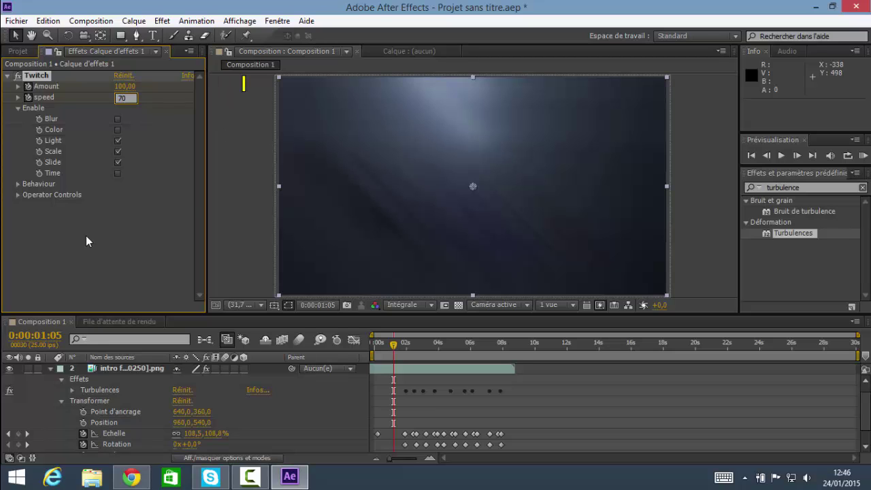
{"action": "type", "text": "70"}
{"action": "left_click", "coordinate": [97, 220]}
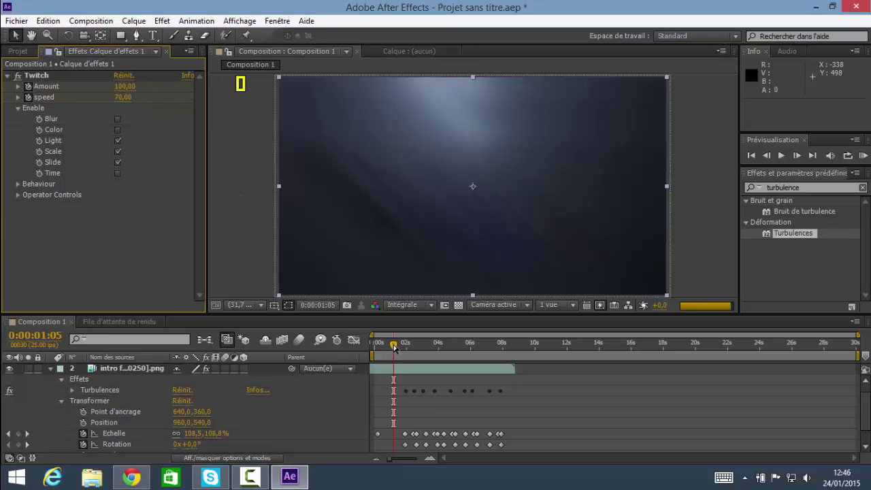
At 0:00:01:23, set the Twitch effect's speed to 5.
{"action": "left_click_drag", "start_coordinate": [395, 345], "coordinate": [410, 345]}
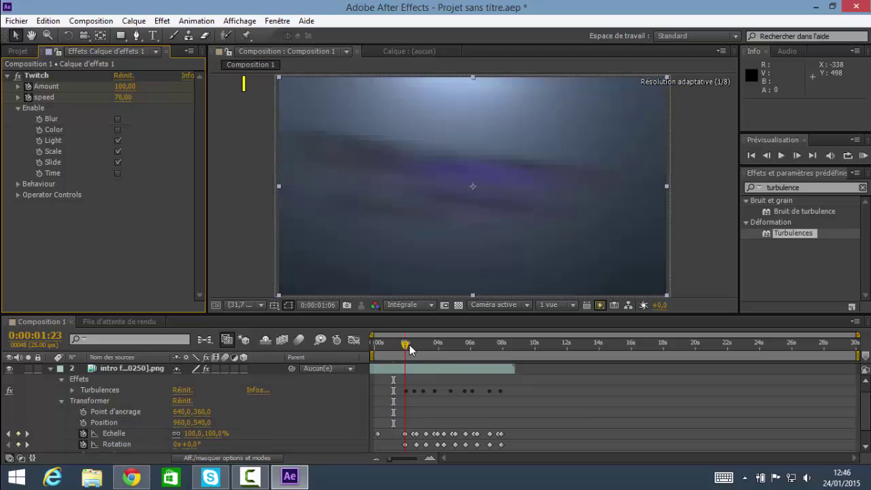
{"action": "left_click_drag", "start_coordinate": [119, 102], "coordinate": [124, 102]}
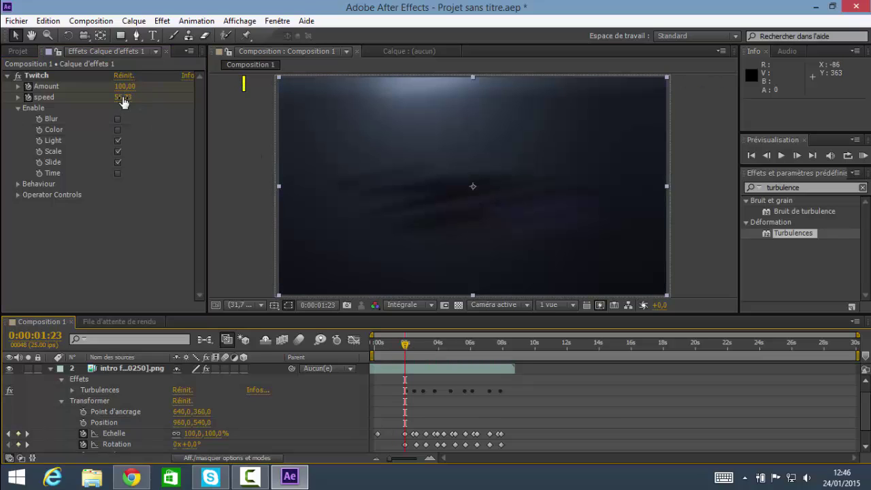
{"action": "left_click", "coordinate": [123, 99]}
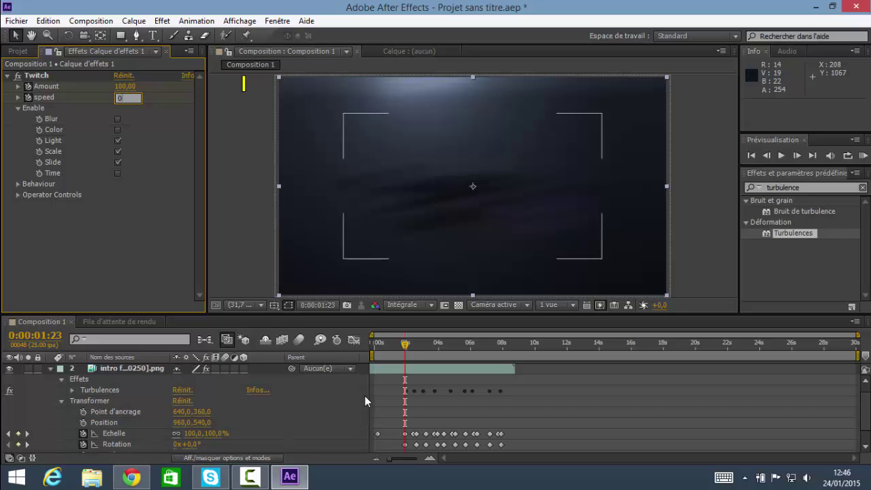
{"action": "type", "text": "5"}
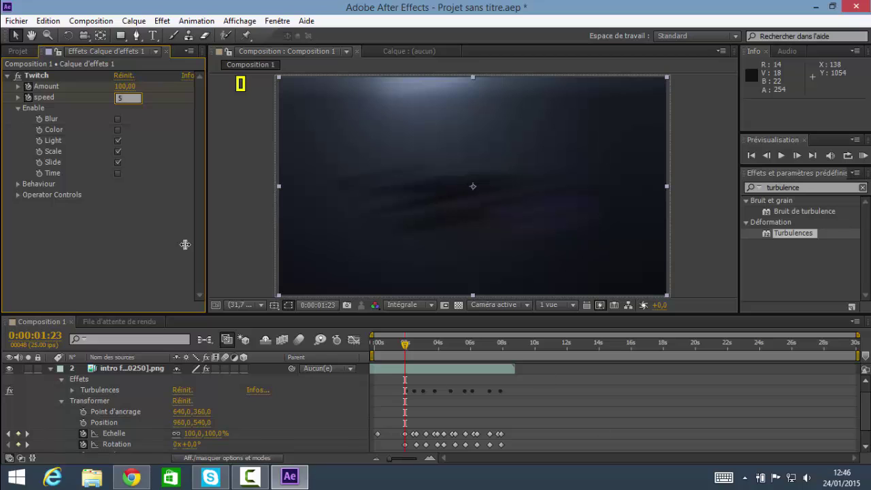
{"action": "left_click", "coordinate": [117, 238]}
Set the Twitch effect's speed to 70 at 0:00:02:17 and to 5 at 0:00:03:17.
{"action": "mouse_move", "coordinate": [405, 346]}
{"action": "left_mouse_down"}
{"action": "mouse_move", "coordinate": [381, 345]}
{"action": "mouse_move", "coordinate": [418, 355]}
{"action": "left_mouse_up"}
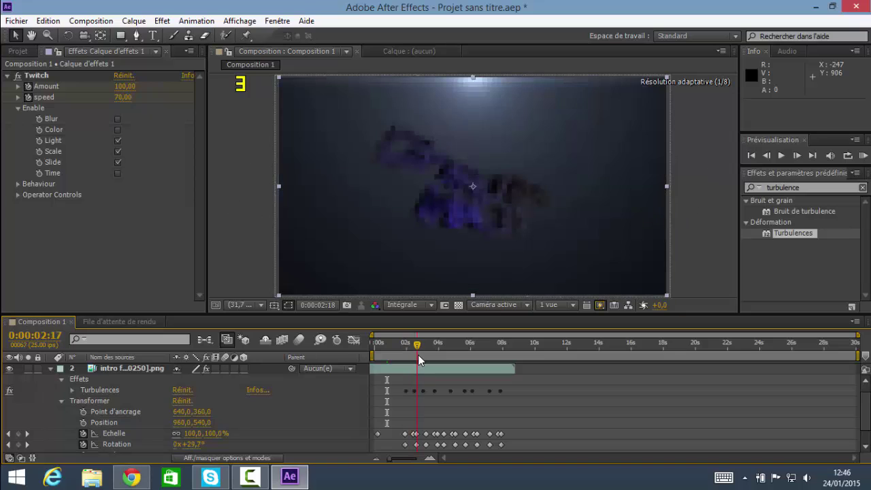
{"action": "left_click", "coordinate": [124, 98]}
{"action": "type", "text": "7"}
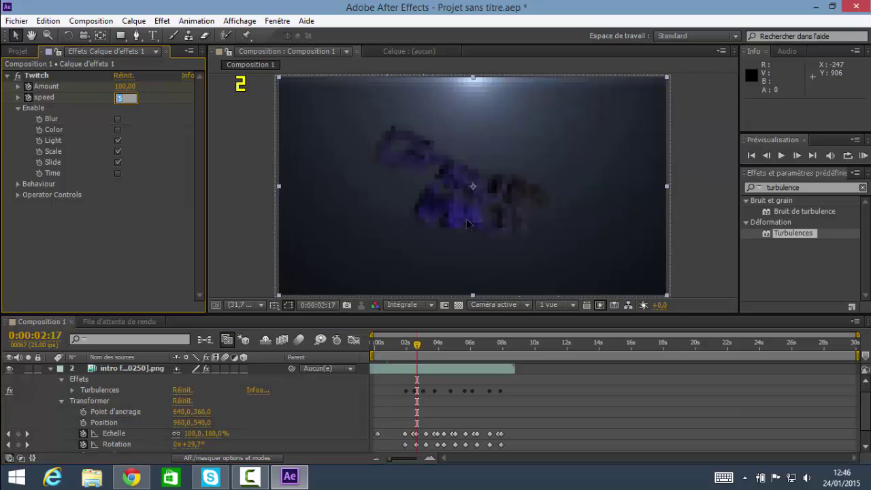
{"action": "type", "text": "0"}
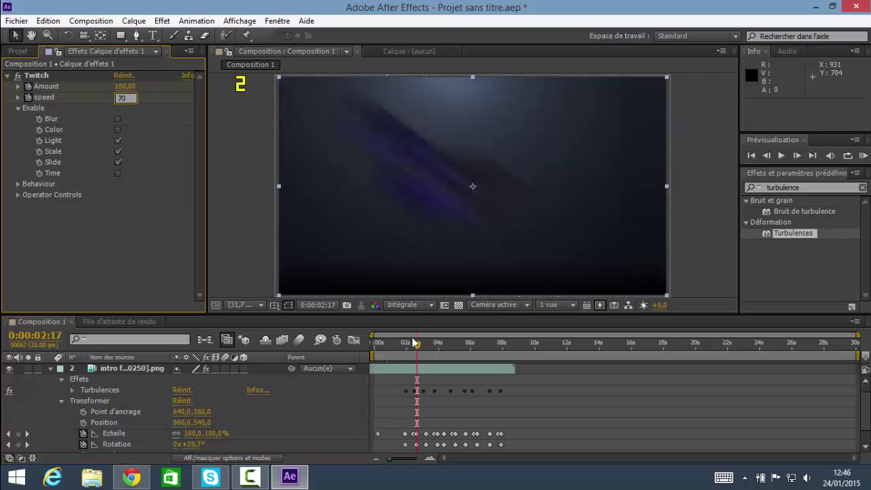
{"action": "left_click_drag", "start_coordinate": [418, 349], "coordinate": [433, 345]}
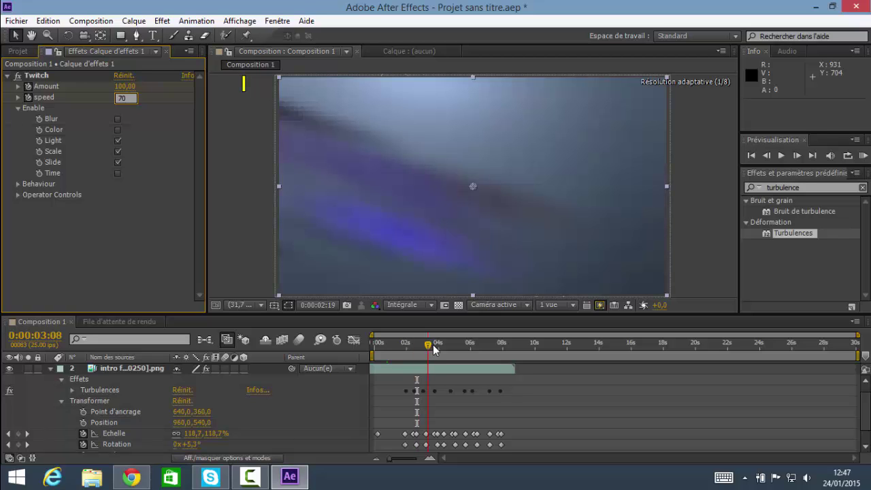
{"action": "left_click", "coordinate": [122, 98]}
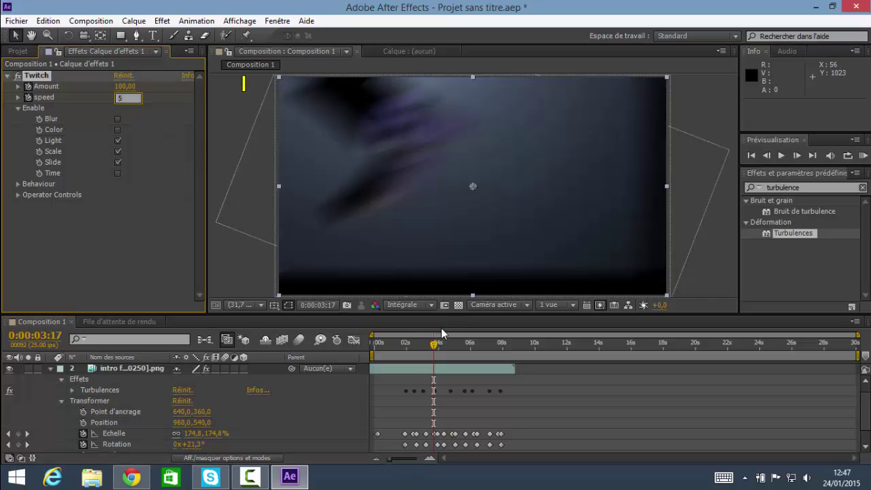
Set the Twitch effect's speed to 72 at 0:00:04:19 and to 5 at 0:00:05:08.
{"action": "left_click_drag", "start_coordinate": [434, 347], "coordinate": [451, 350]}
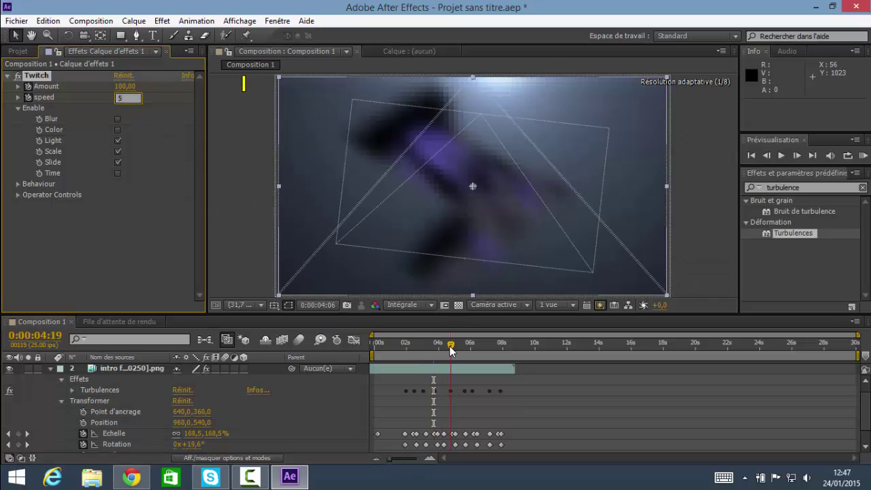
{"action": "key", "text": "Return"}
{"action": "left_click", "coordinate": [123, 99]}
{"action": "type", "text": "72"}
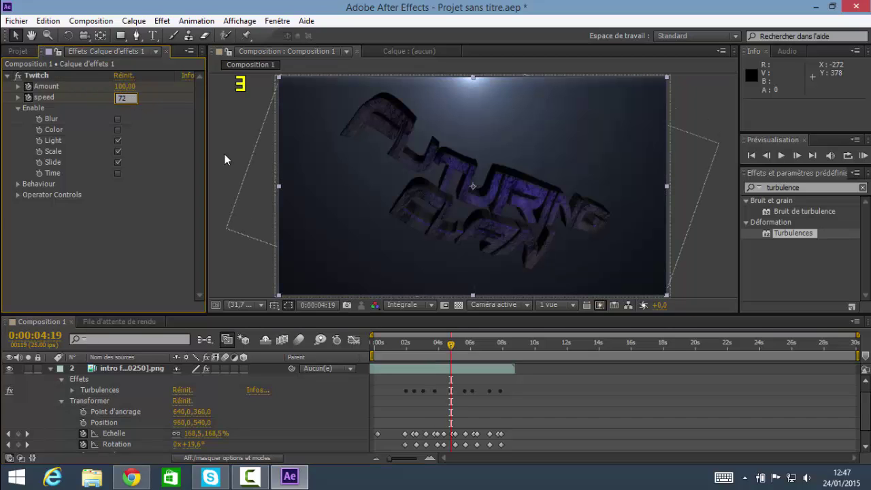
{"action": "left_click_drag", "start_coordinate": [454, 344], "coordinate": [460, 344]}
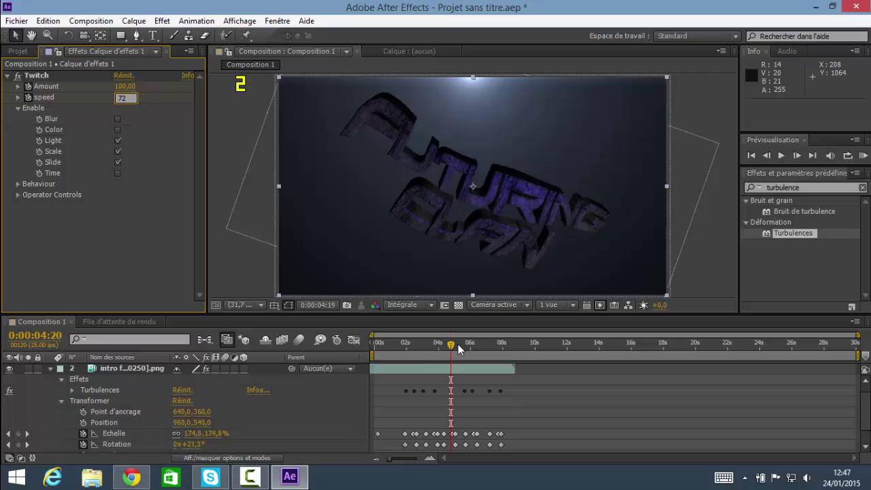
{"action": "left_click", "coordinate": [131, 99]}
{"action": "type", "text": "5"}
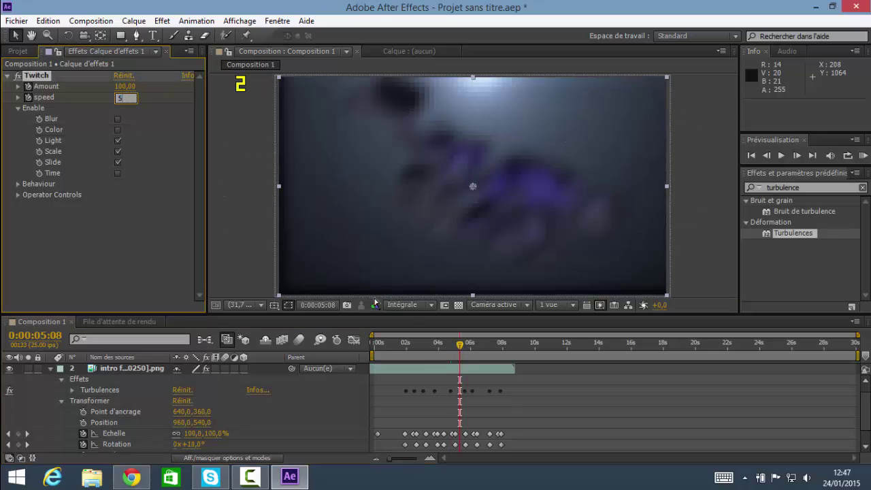
At 0:00:06:03, set the Twitch effect's speed to 70.
{"action": "left_click", "coordinate": [473, 345]}
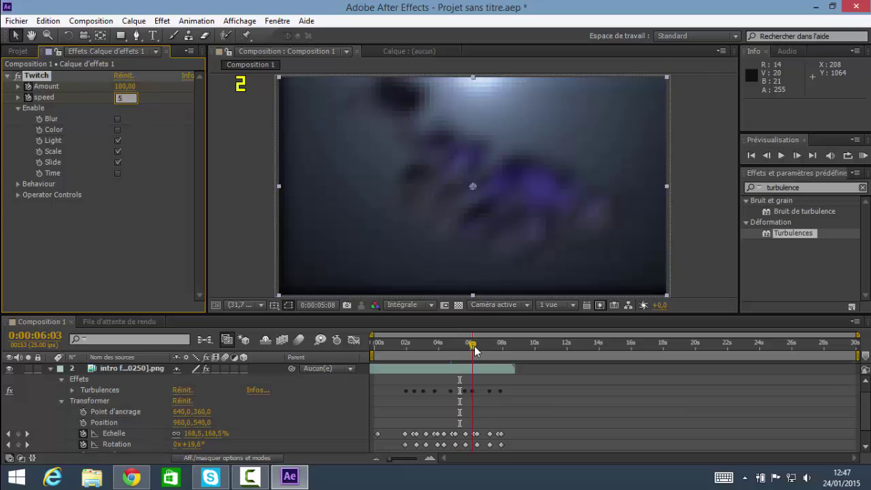
{"action": "left_click", "coordinate": [119, 99]}
{"action": "type", "text": "70"}
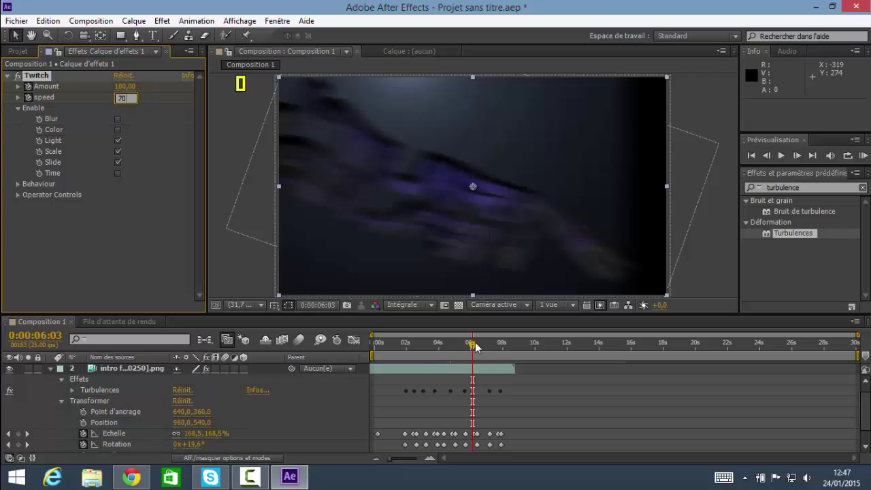
At 0:00:07:00, set the Twitch effect's speed to 5.
{"action": "left_click", "coordinate": [485, 345]}
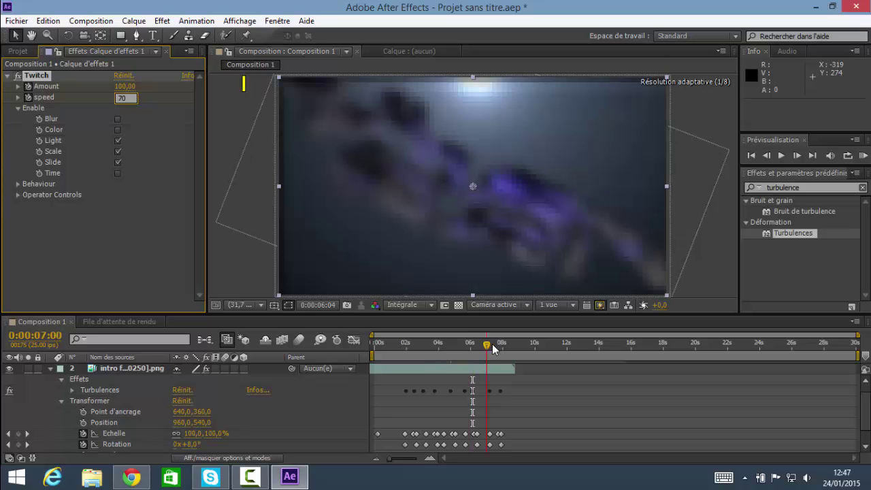
{"action": "left_click", "coordinate": [123, 98]}
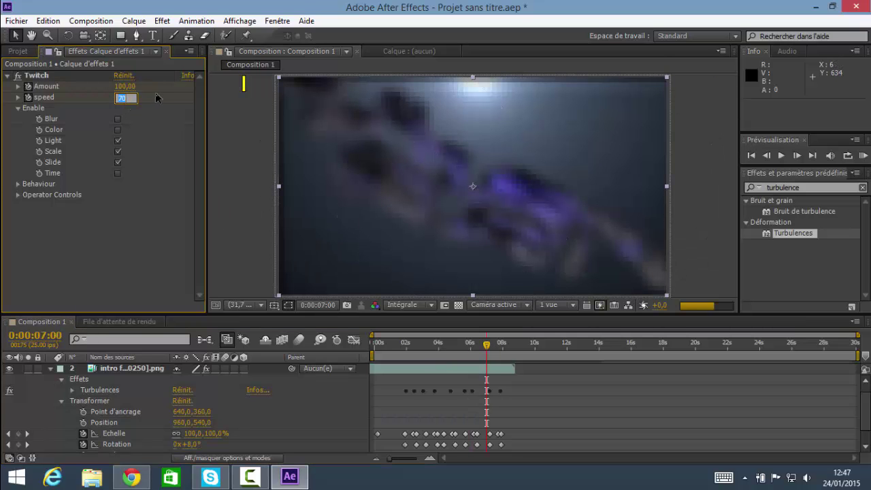
{"action": "type", "text": "5"}
{"action": "key", "text": "Return"}
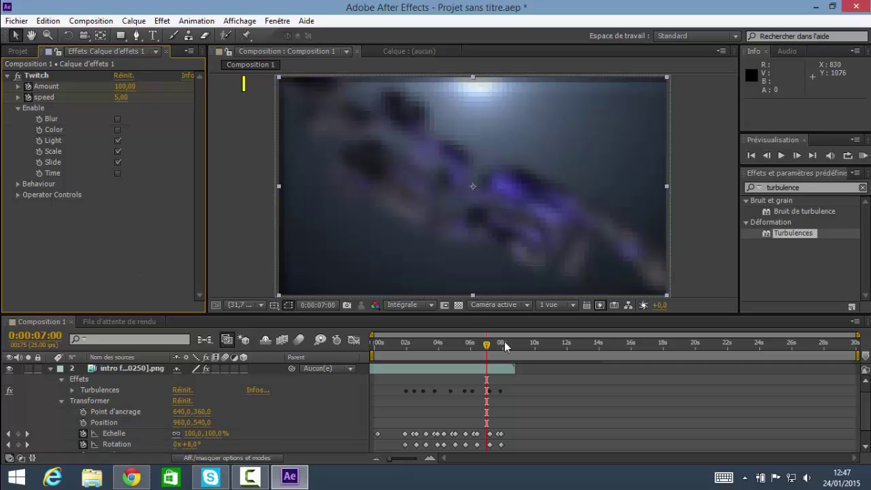
Set the Twitch effect's speed to 70 at 0:00:07:20 and to 5 at 0:00:08:00, then collapse the effect and layer properties.
{"action": "left_click_drag", "start_coordinate": [485, 345], "coordinate": [501, 343]}
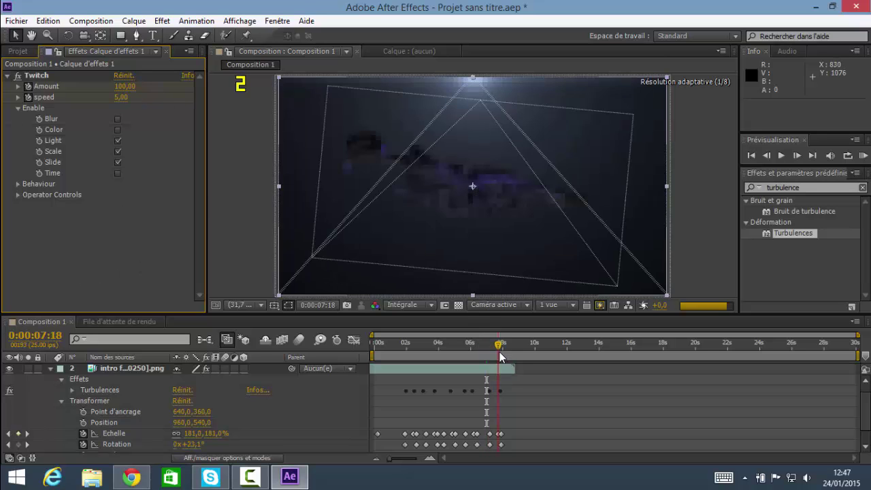
{"action": "left_click", "coordinate": [122, 98]}
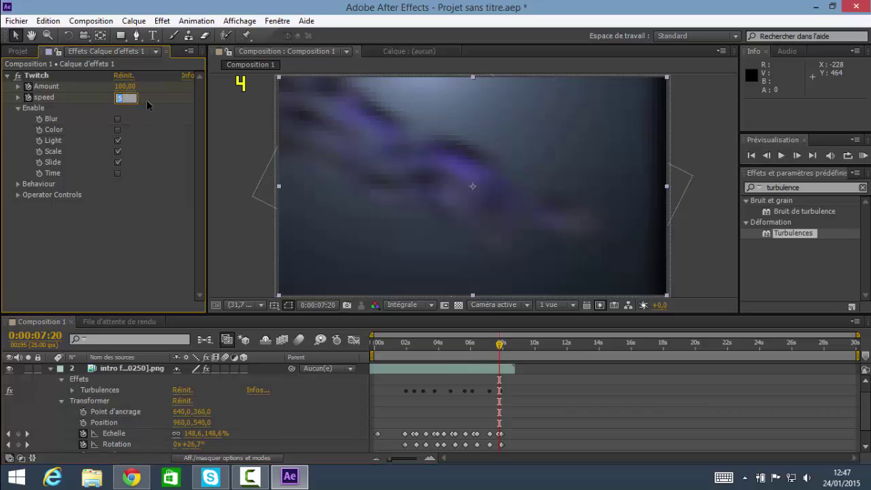
{"action": "type", "text": "70"}
{"action": "left_click_drag", "start_coordinate": [500, 345], "coordinate": [503, 346]}
{"action": "left_click", "coordinate": [125, 98]}
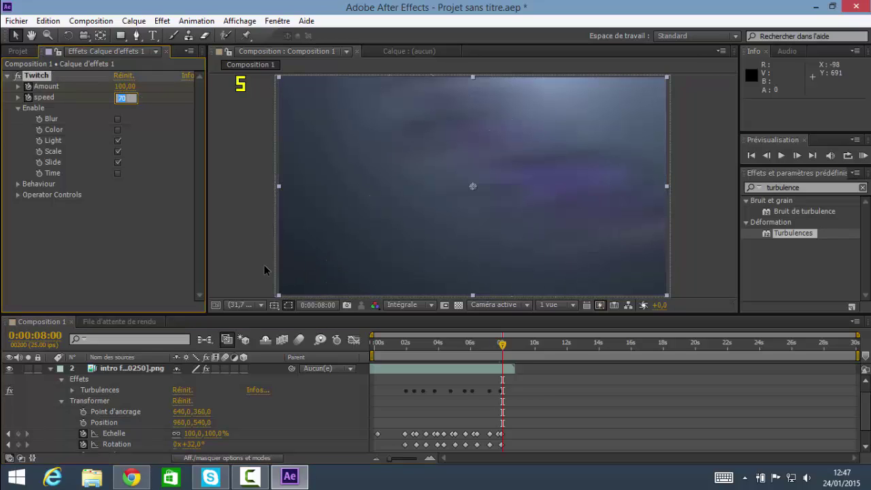
{"action": "type", "text": "5"}
{"action": "left_click", "coordinate": [95, 275]}
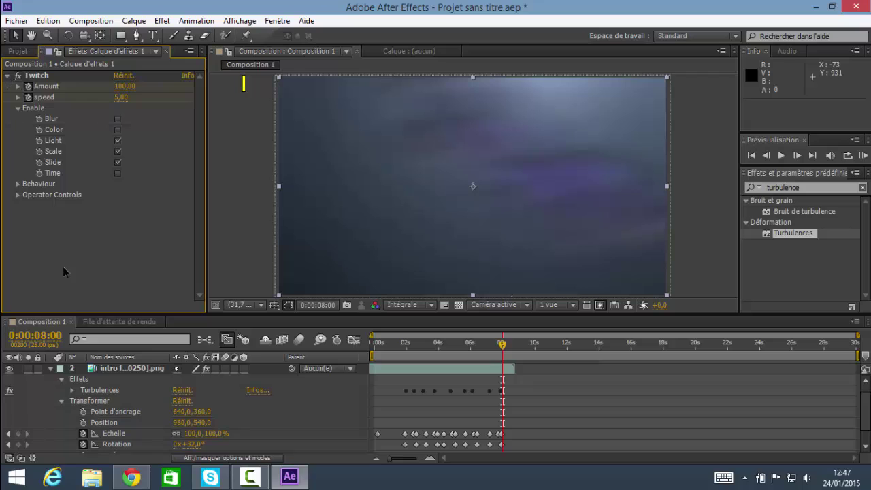
{"action": "left_click", "coordinate": [7, 76]}
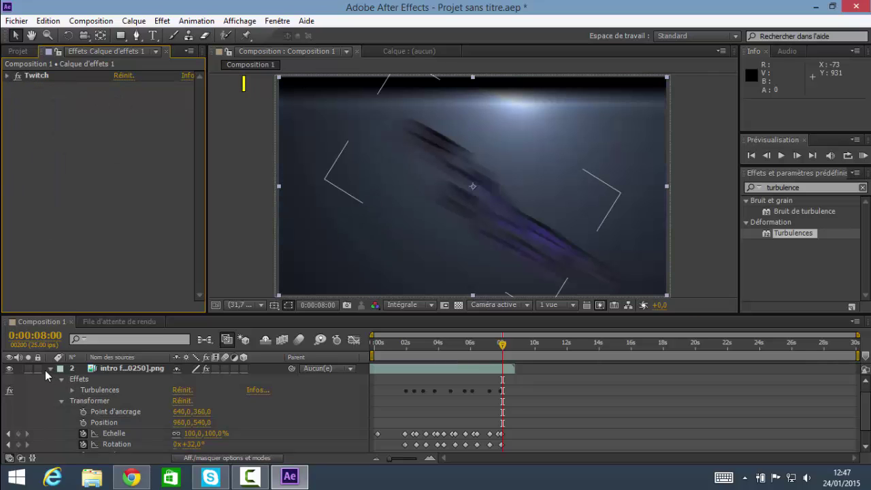
{"action": "left_click", "coordinate": [51, 369]}
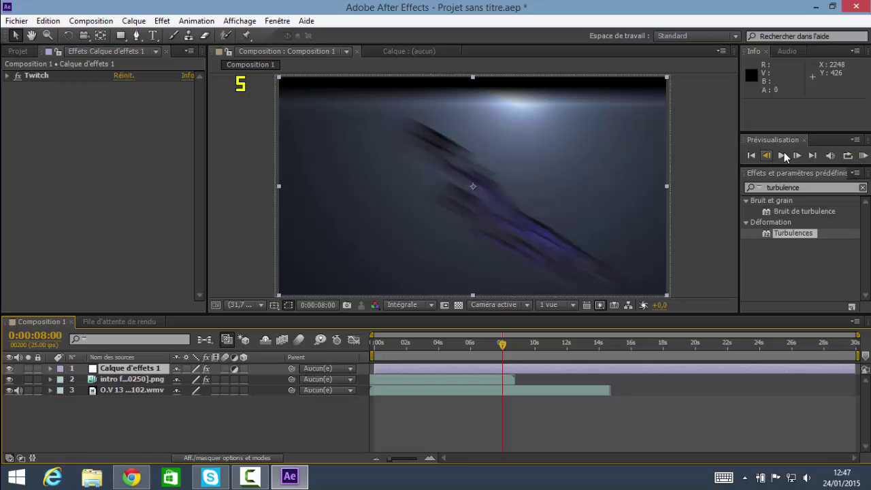
Play back the composition from its beginning to check the animated title with the Twitch effect.
{"action": "left_click_drag", "start_coordinate": [503, 343], "coordinate": [447, 344]}
{"action": "left_click", "coordinate": [379, 350]}
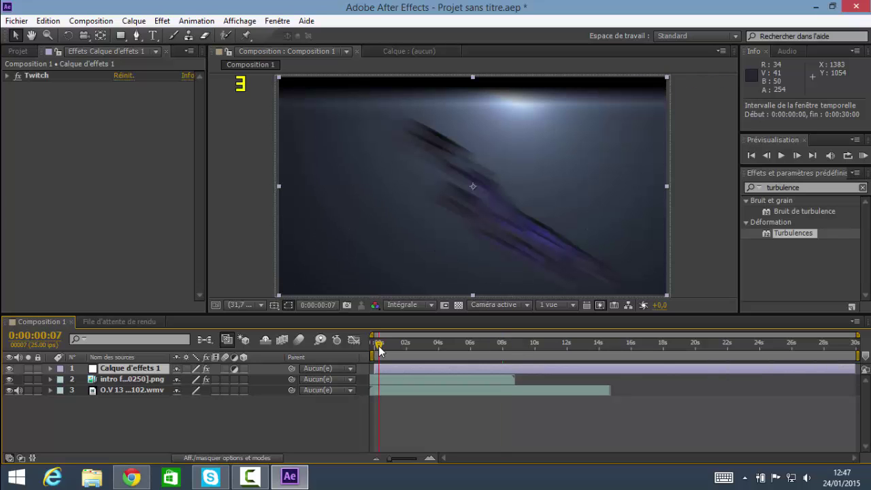
{"action": "left_click", "coordinate": [781, 156]}
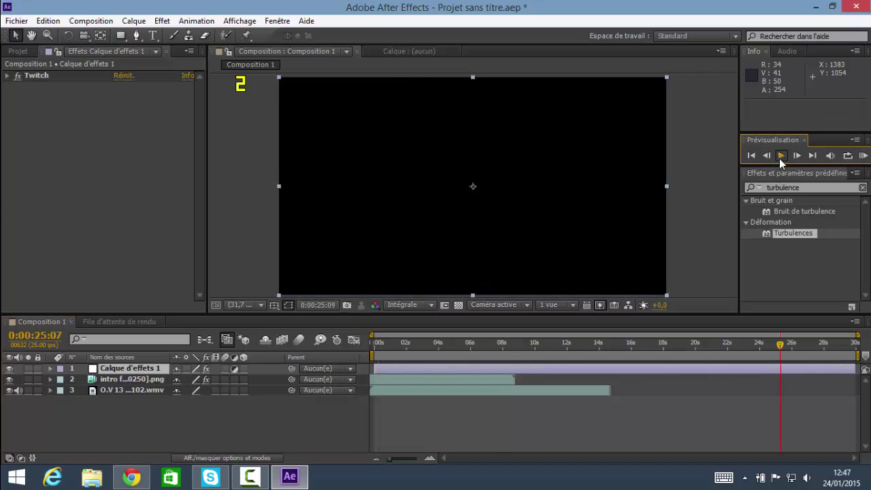
{"action": "key", "text": "space"}
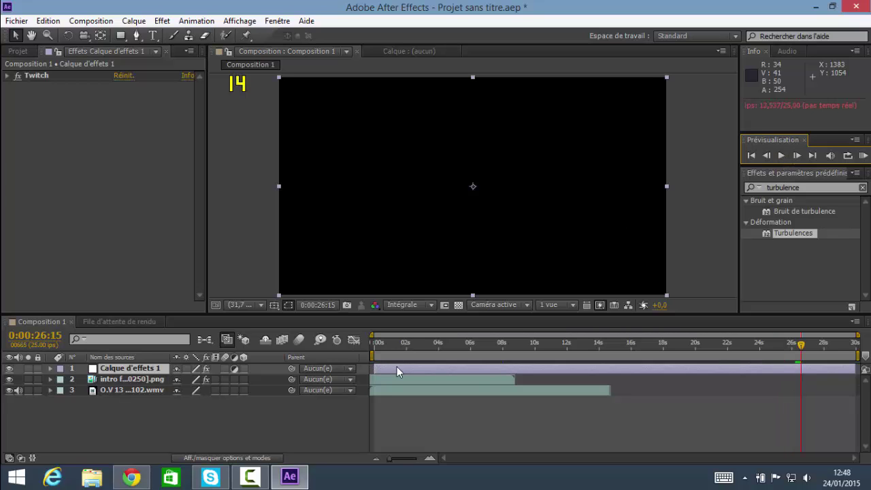
{"action": "left_click", "coordinate": [781, 156]}
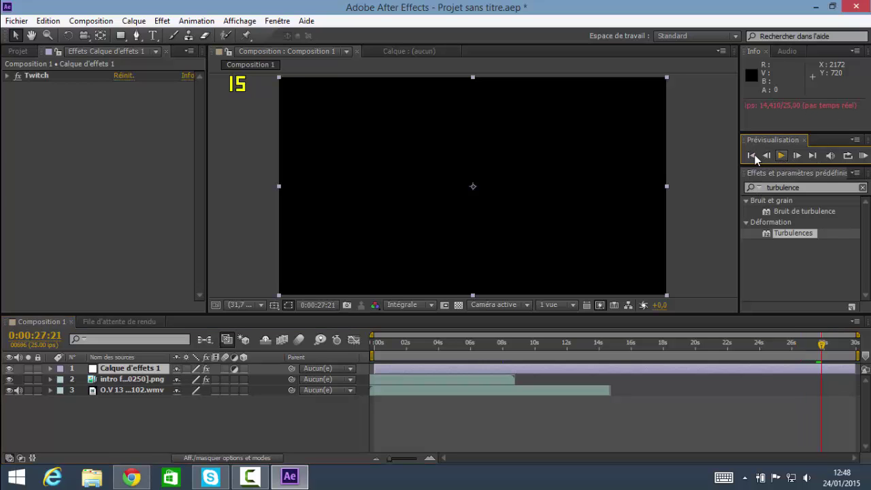
{"action": "left_click", "coordinate": [752, 155]}
{"action": "left_click", "coordinate": [783, 155]}
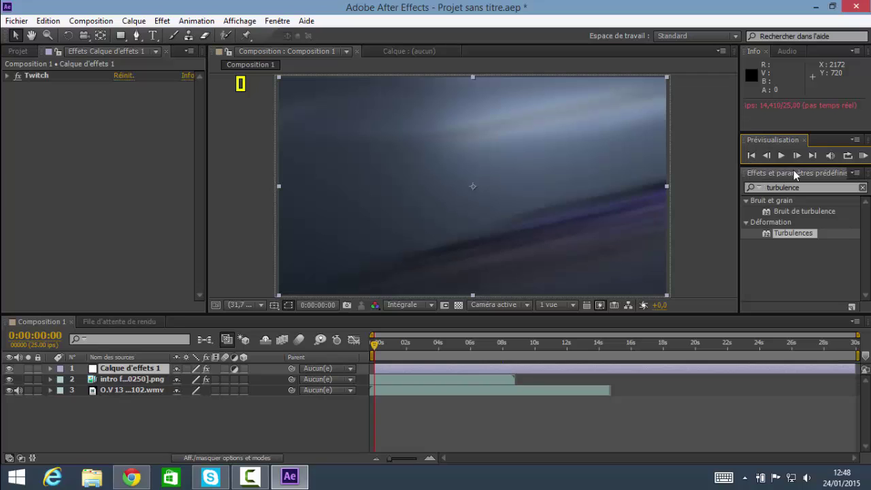
{"action": "left_click", "coordinate": [784, 159]}
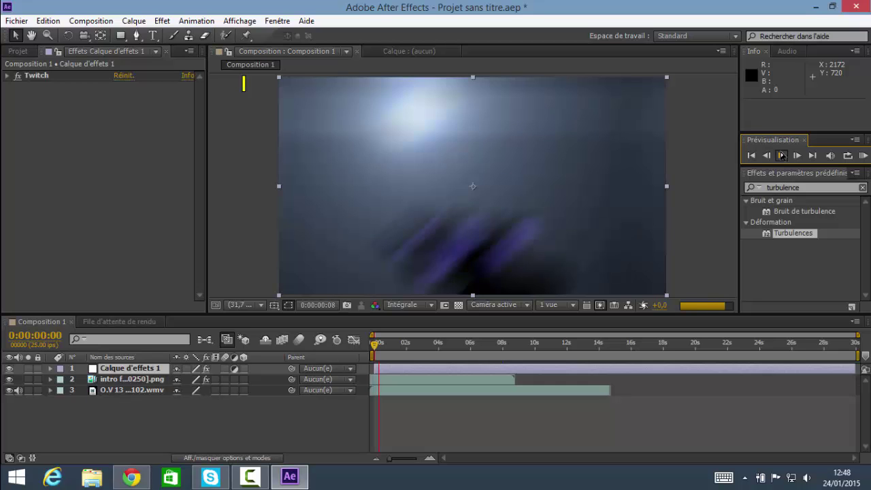
Switch to the desktop, watch the intro futuring clan video, close it and return to After Effects.
{"action": "left_click", "coordinate": [817, 7]}
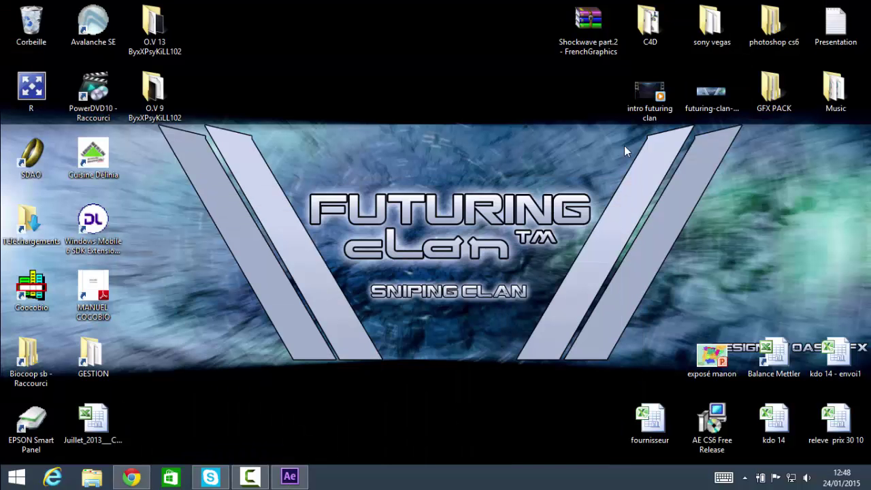
{"action": "double_click", "coordinate": [622, 91]}
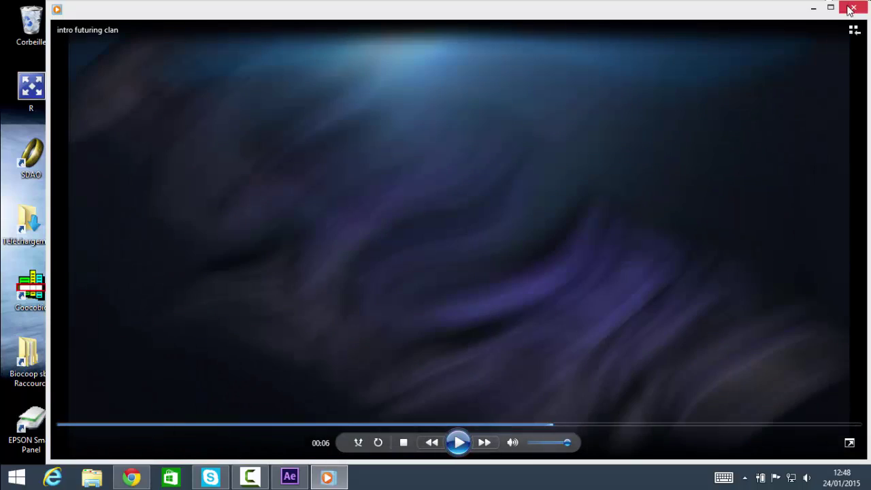
{"action": "left_click", "coordinate": [853, 8]}
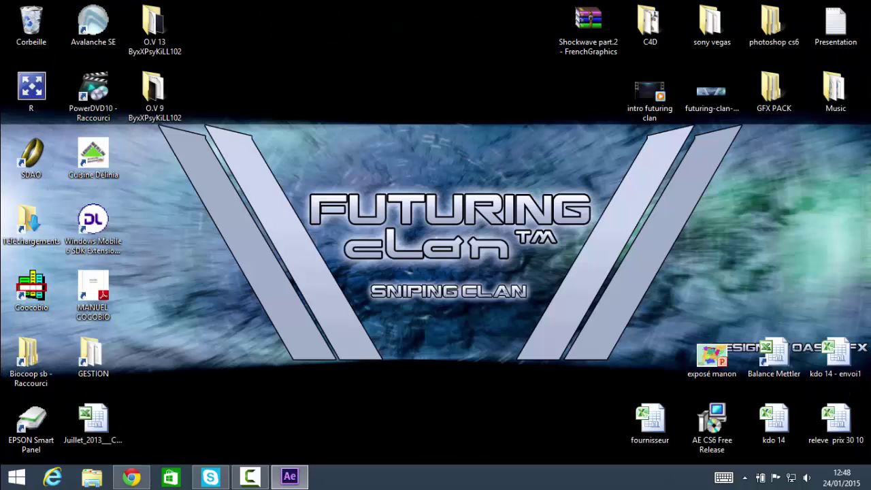
{"action": "left_click", "coordinate": [289, 477]}
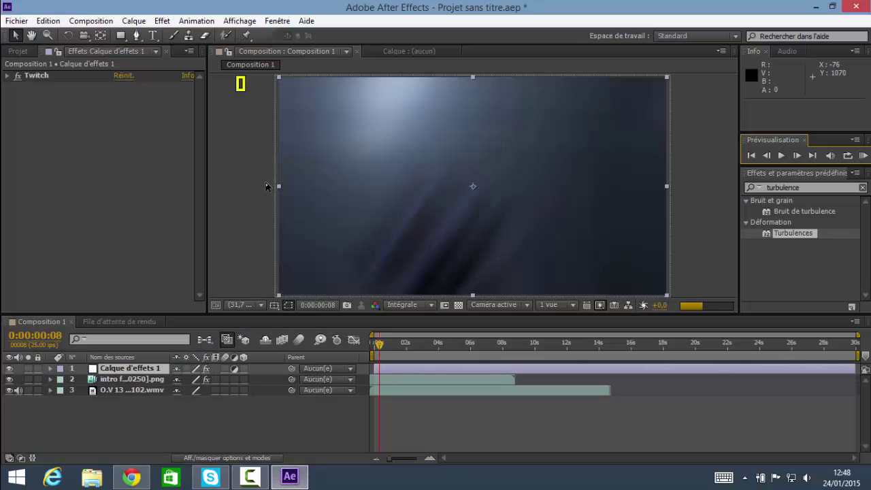
Start importing a file into the project and browse to the sony vegas folder on the desktop.
{"action": "right_click", "coordinate": [85, 420]}
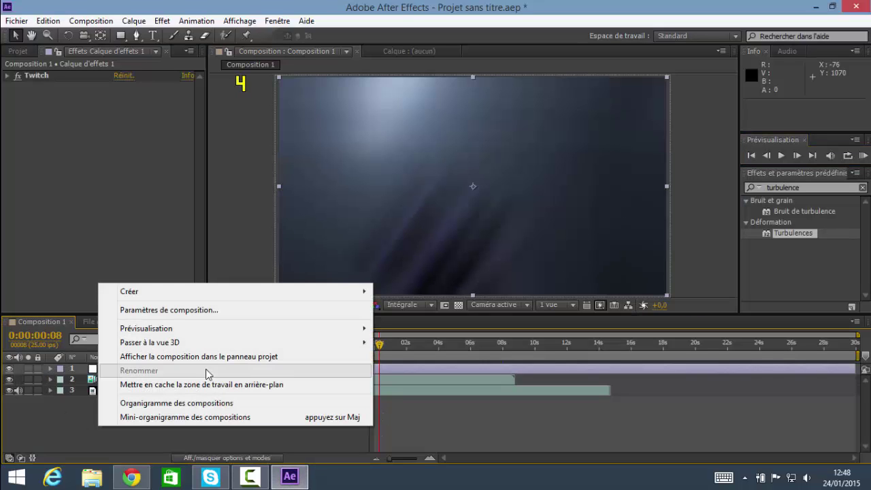
{"action": "left_click", "coordinate": [98, 241]}
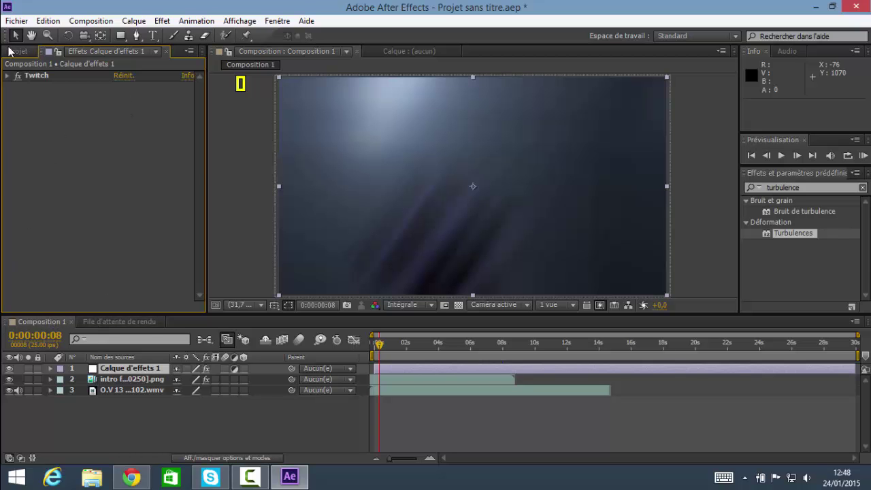
{"action": "left_click", "coordinate": [9, 52]}
{"action": "right_click", "coordinate": [128, 284]}
{"action": "mouse_move", "coordinate": [259, 333]}
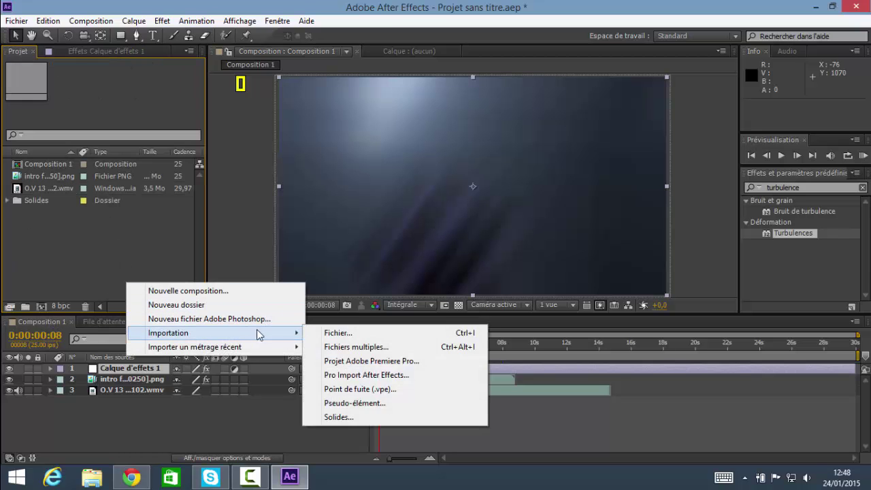
{"action": "left_click", "coordinate": [335, 333]}
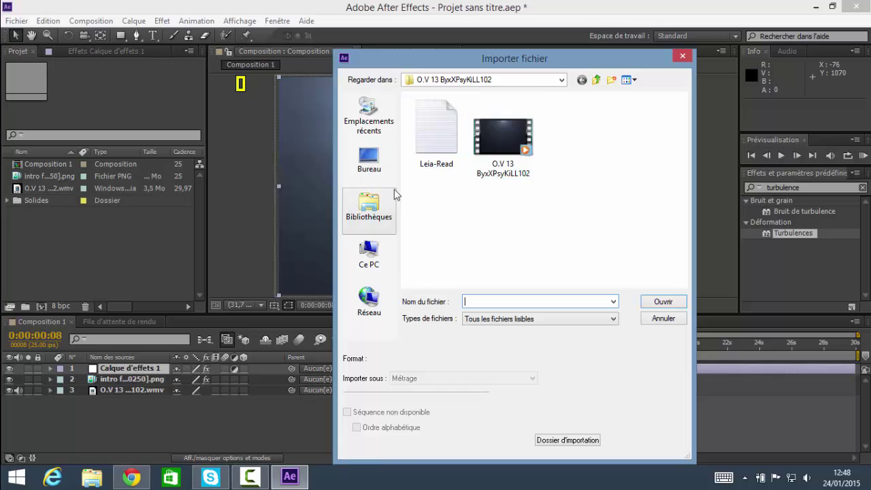
{"action": "left_click", "coordinate": [386, 175]}
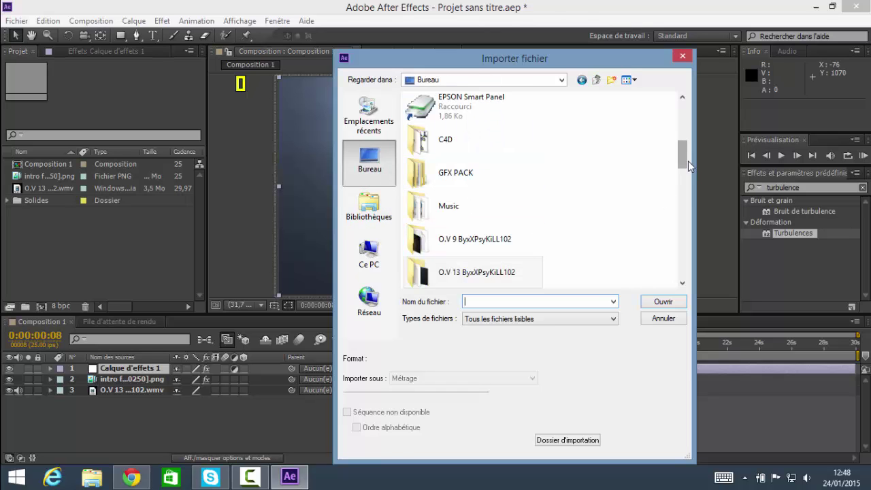
{"action": "left_click_drag", "start_coordinate": [682, 158], "coordinate": [681, 172]}
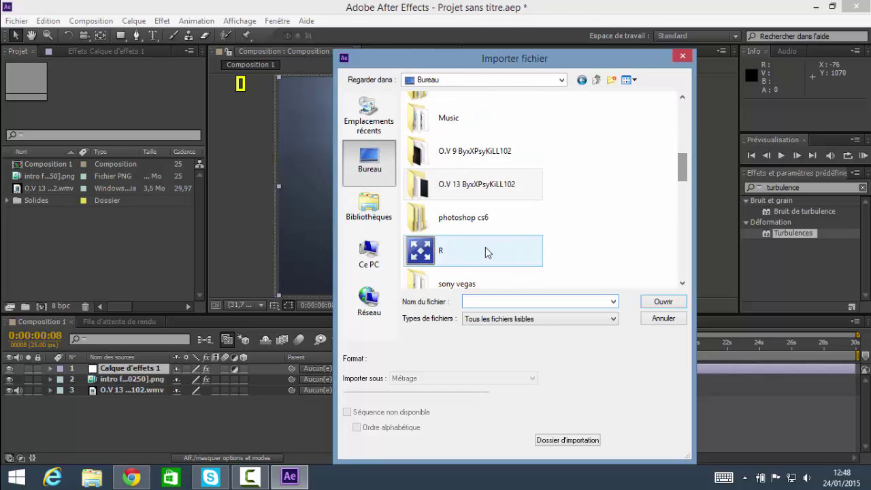
{"action": "double_click", "coordinate": [457, 284]}
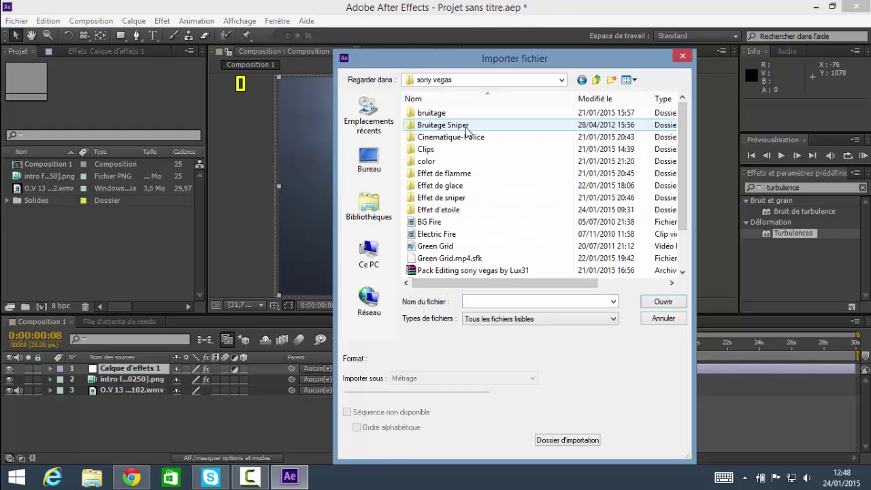
Import the Particle Overlay 1 - Calm video from the sony vegas folder as footage.
{"action": "left_click", "coordinate": [440, 234]}
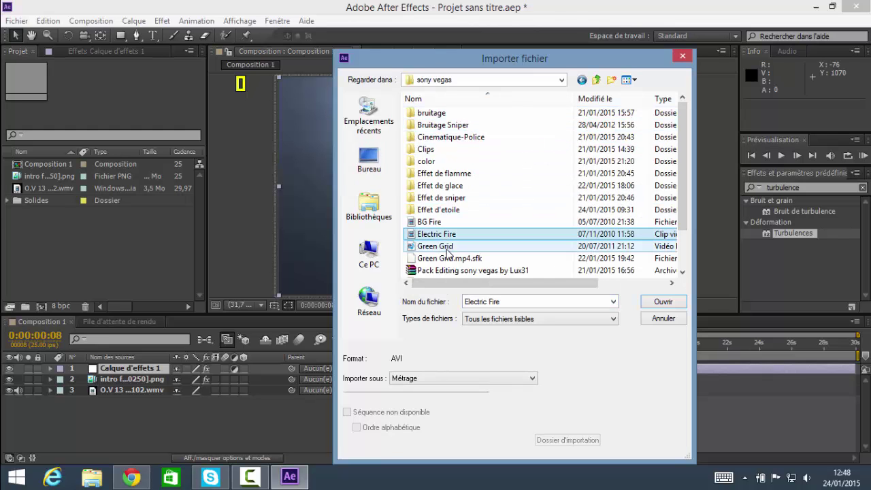
{"action": "left_click", "coordinate": [447, 248]}
{"action": "scroll", "coordinate": [455, 244], "scroll_direction": "down", "scroll_amount": 2}
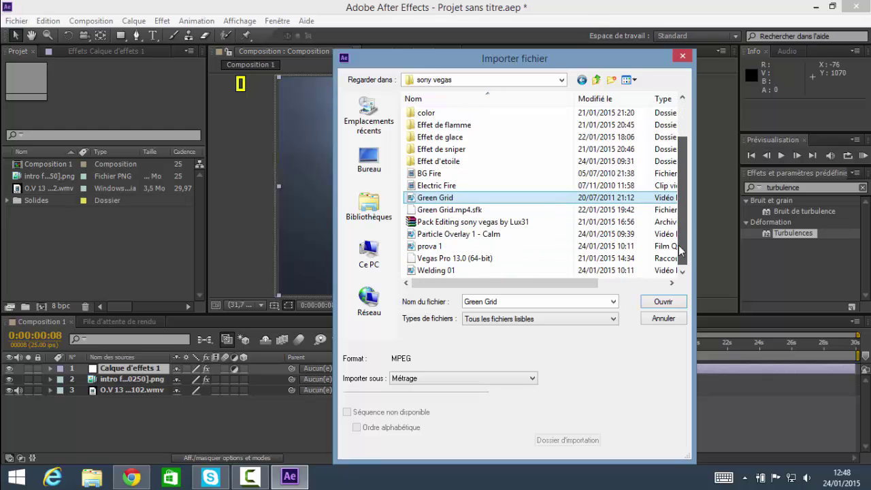
{"action": "left_click", "coordinate": [459, 235]}
{"action": "left_click", "coordinate": [662, 303]}
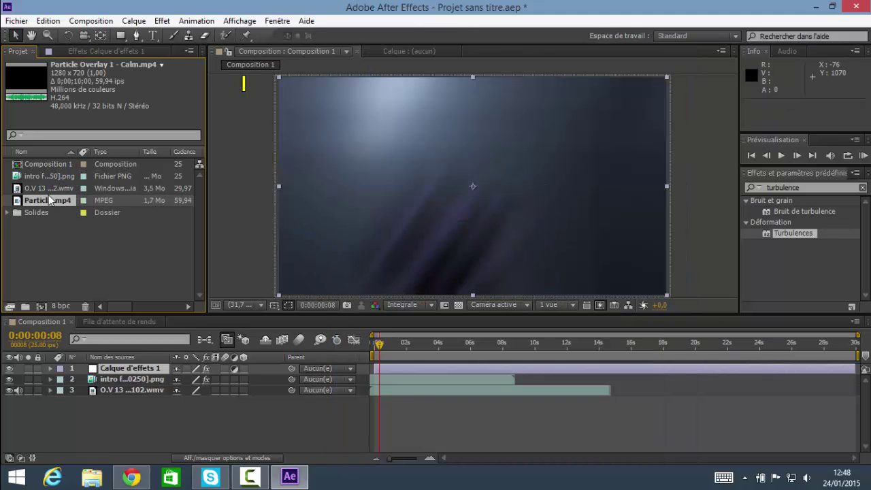
Place the Particle Overlay clip between the PNG sequence and the O.V 13 video, and set the O.V 13 layer's blending mode to Addition.
{"action": "left_click_drag", "start_coordinate": [78, 311], "coordinate": [141, 387]}
{"action": "left_click", "coordinate": [132, 404]}
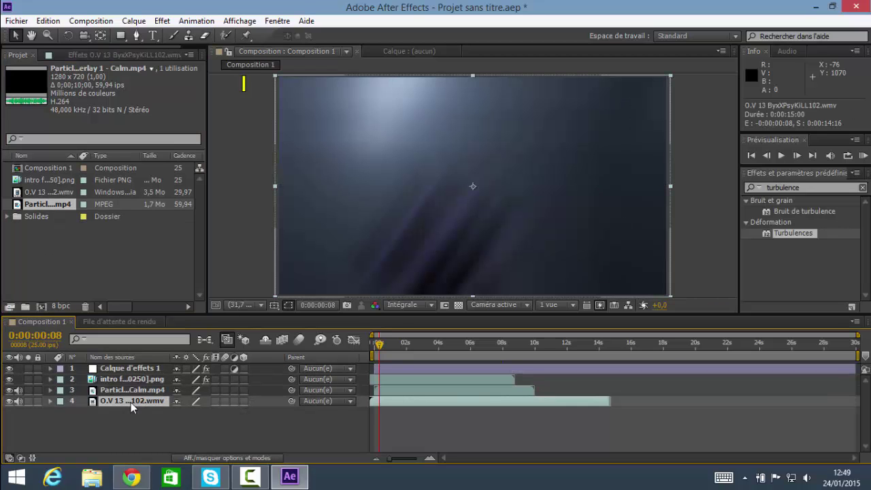
{"action": "right_click", "coordinate": [131, 403]}
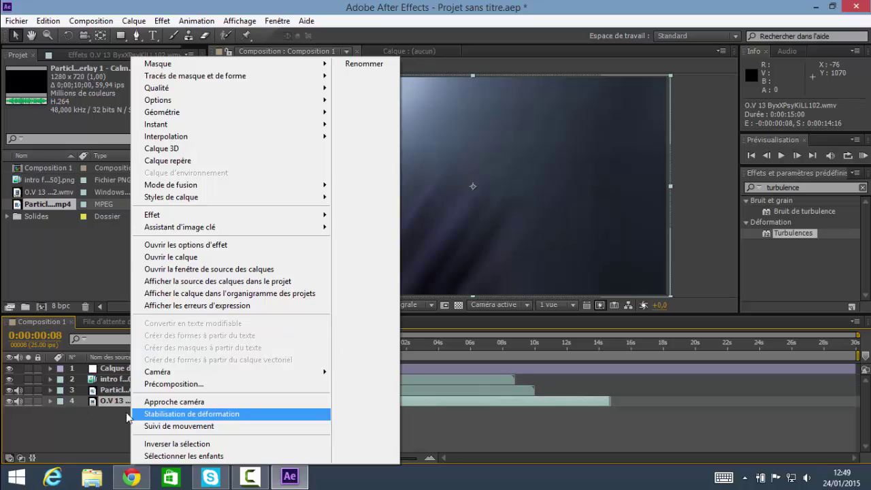
{"action": "mouse_move", "coordinate": [316, 189]}
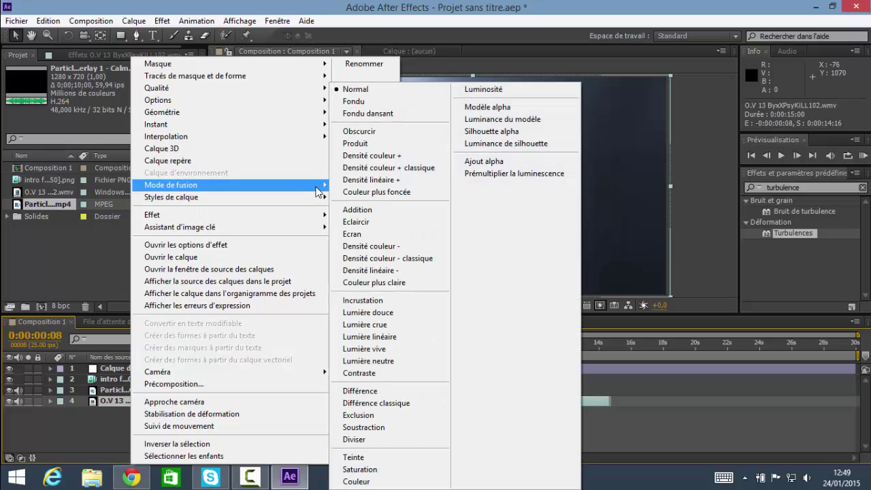
{"action": "left_click", "coordinate": [357, 210]}
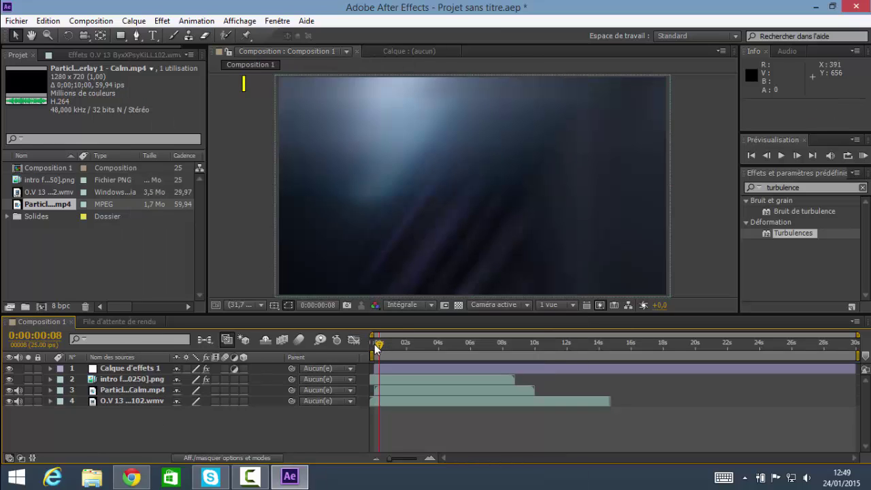
{"action": "left_click_drag", "start_coordinate": [378, 345], "coordinate": [374, 346]}
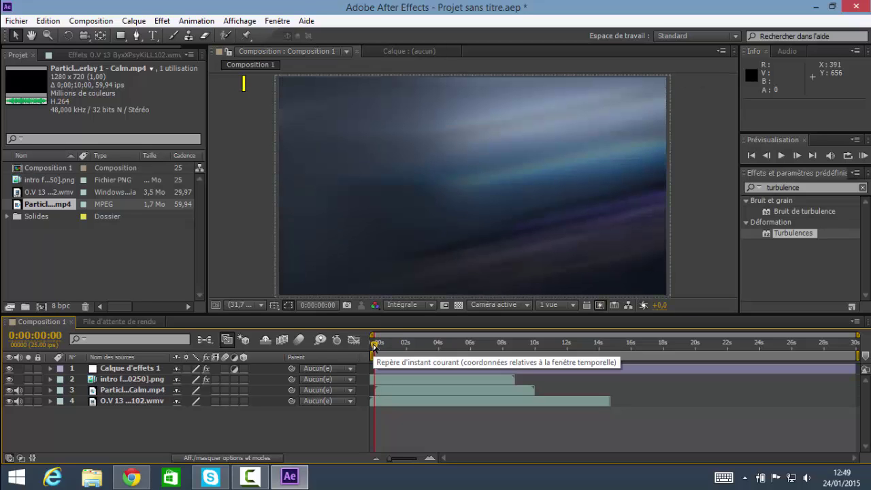
{"action": "left_click_drag", "start_coordinate": [374, 346], "coordinate": [392, 346]}
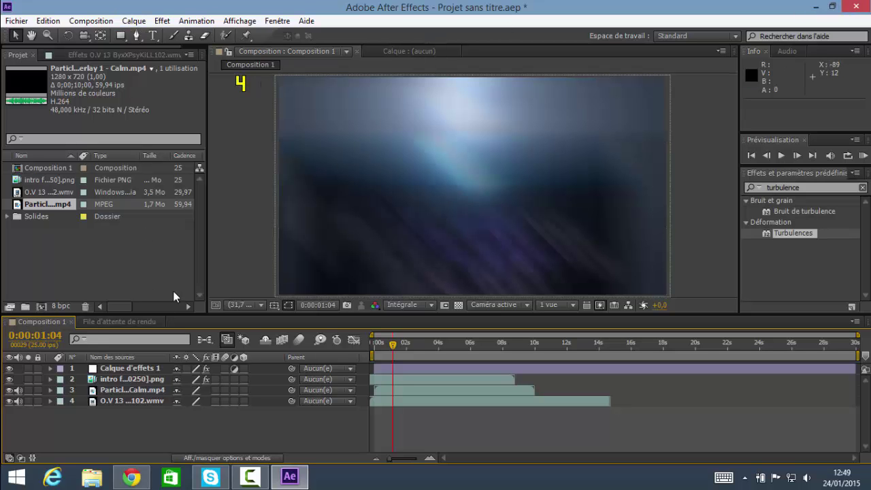
Run a RAM preview of Composition 1 and stop it to watch the cached frames.
{"action": "left_click", "coordinate": [16, 22]}
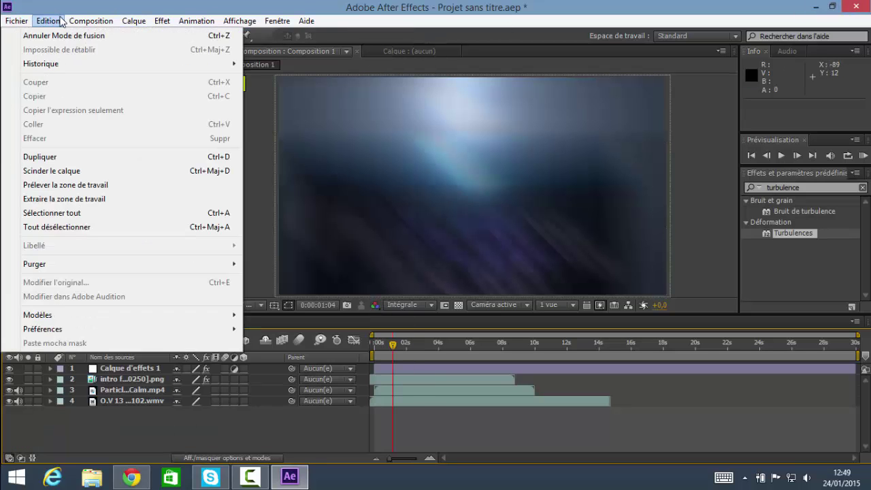
{"action": "mouse_move", "coordinate": [77, 26]}
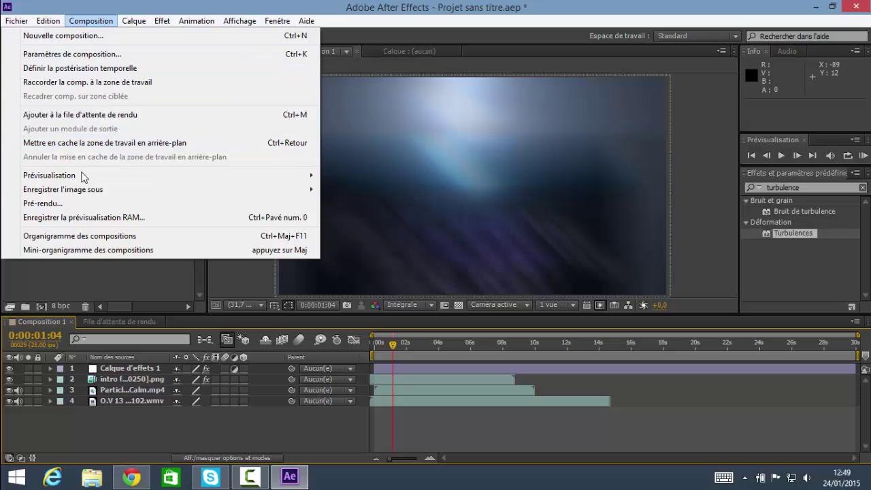
{"action": "mouse_move", "coordinate": [136, 178]}
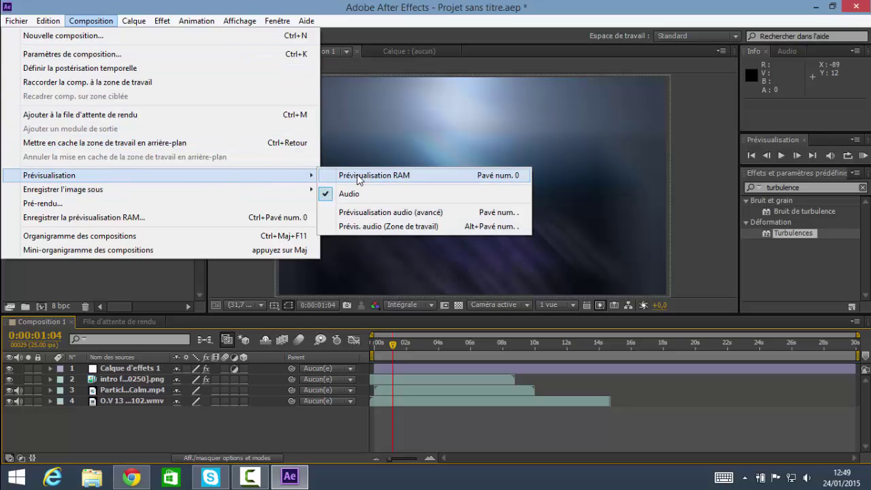
{"action": "left_click", "coordinate": [392, 176]}
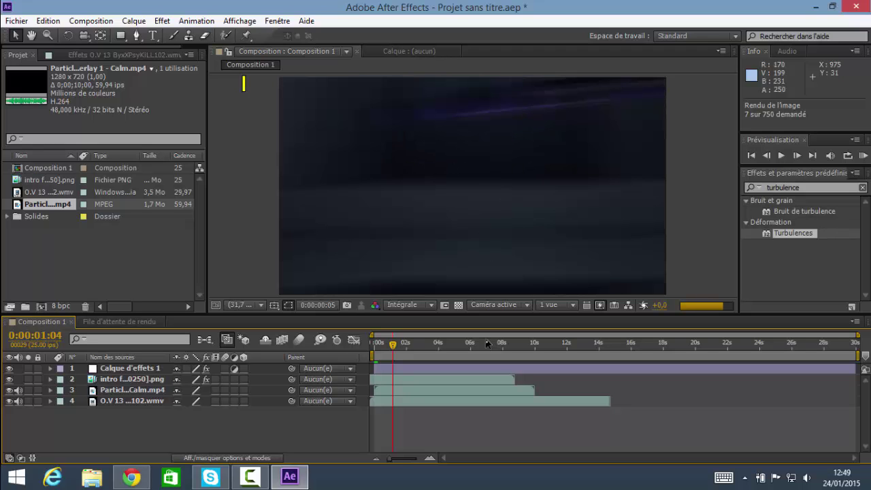
{"action": "key", "text": "space"}
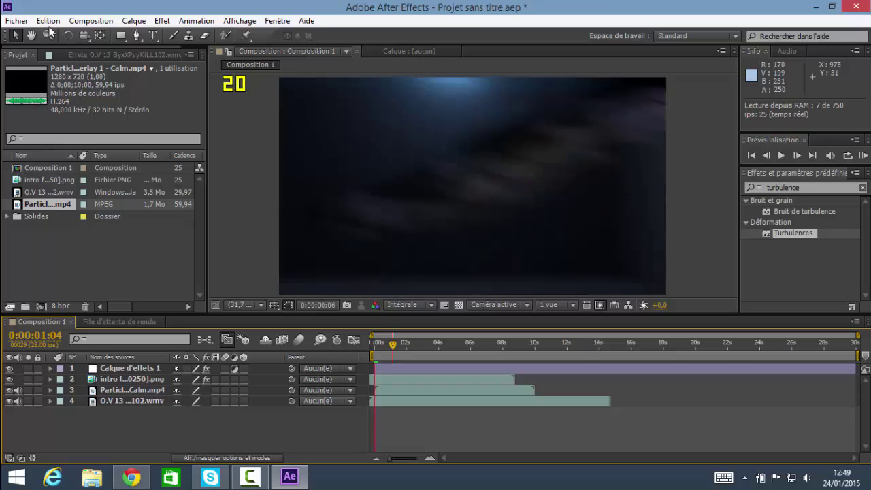
Add Composition 1 to the render queue, and open and dismiss the output module templates.
{"action": "left_click", "coordinate": [94, 22]}
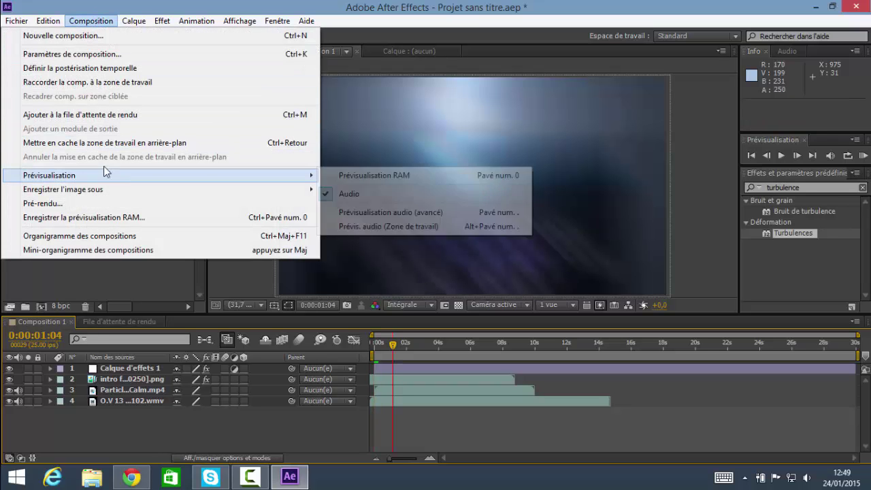
{"action": "left_click", "coordinate": [156, 117]}
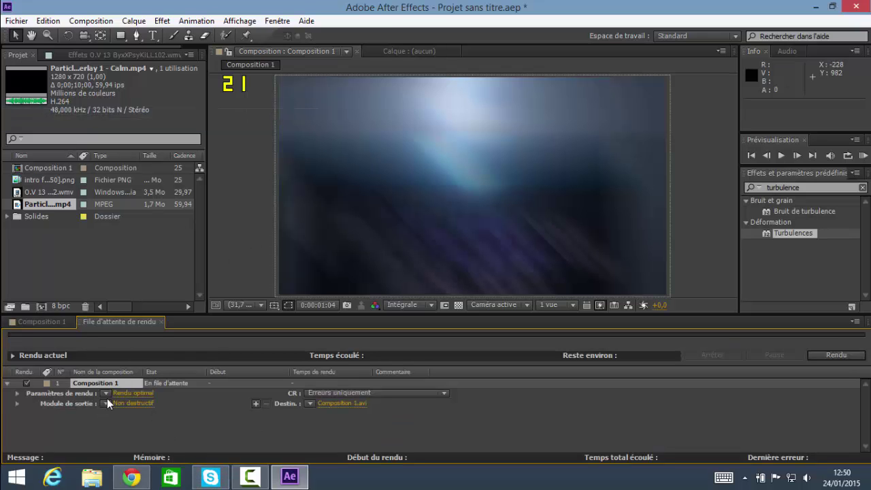
{"action": "left_click", "coordinate": [106, 403]}
{"action": "left_click", "coordinate": [109, 398]}
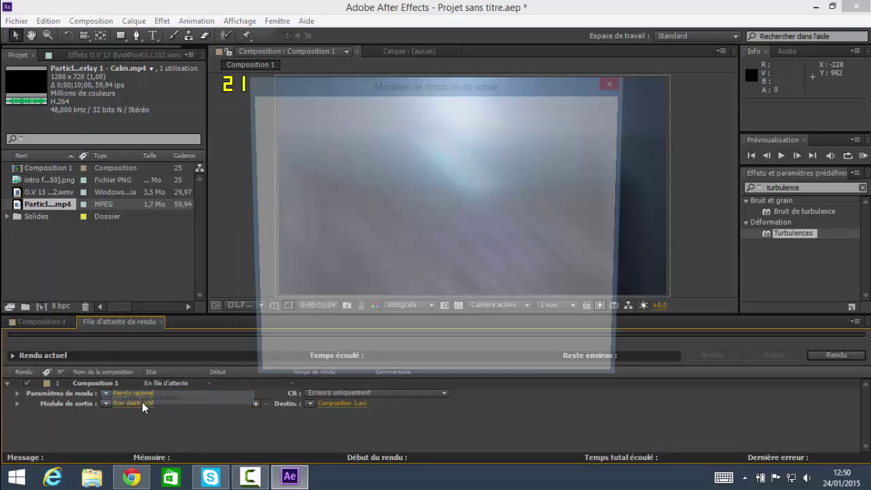
{"action": "left_click", "coordinate": [614, 83]}
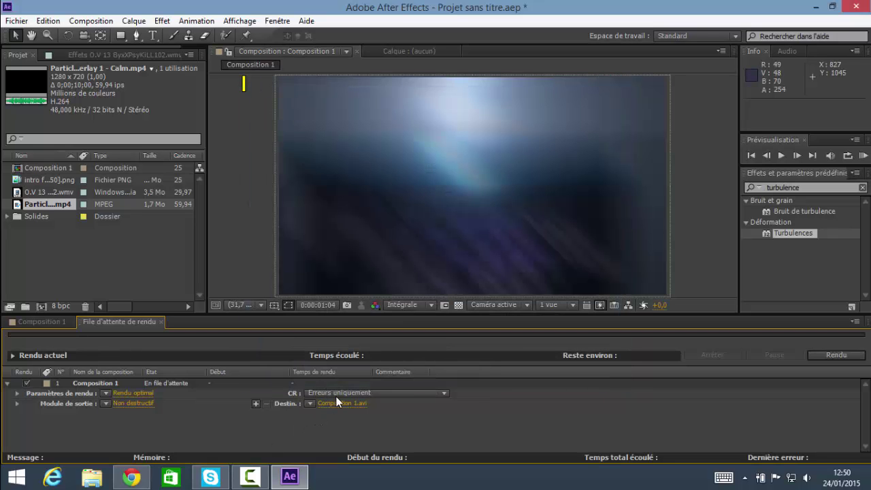
Examine the output destination options for Composition 1.avi, clear the suggested file name and close without saving.
{"action": "left_click", "coordinate": [336, 403]}
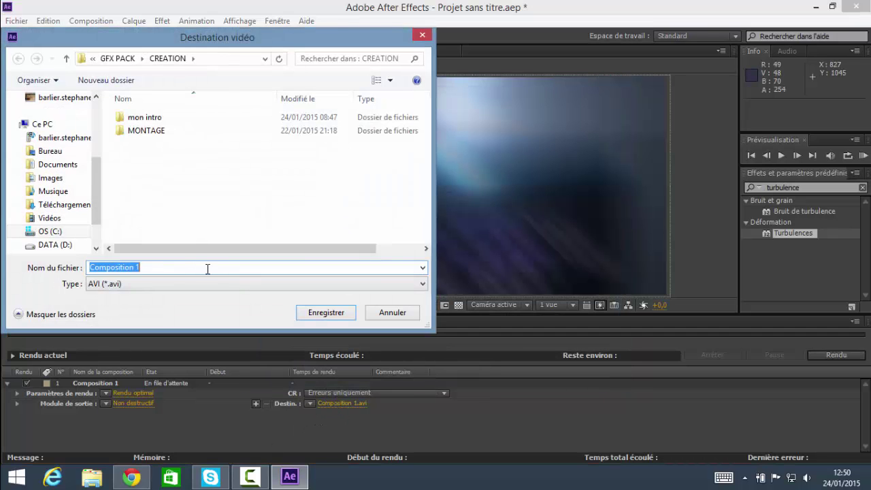
{"action": "key", "text": "BackSpace"}
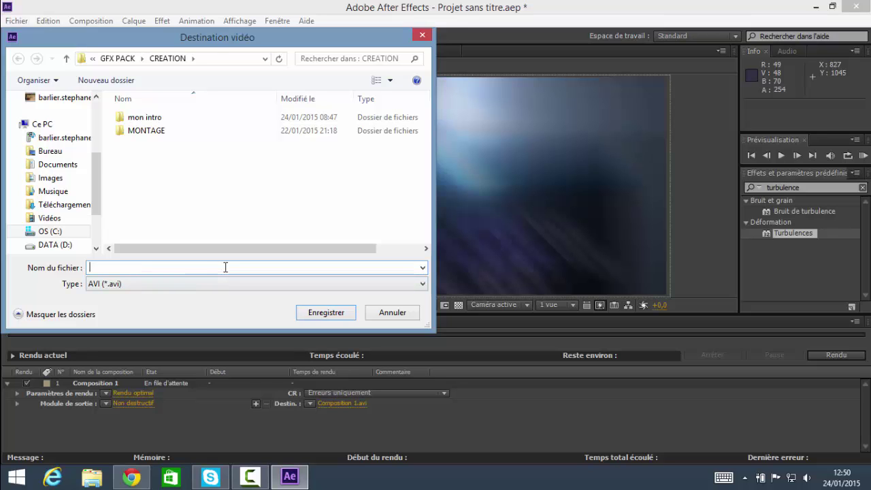
{"action": "left_click", "coordinate": [422, 35]}
Examine the render settings and the output module settings of the queued composition, closing both without changes.
{"action": "left_click", "coordinate": [324, 393]}
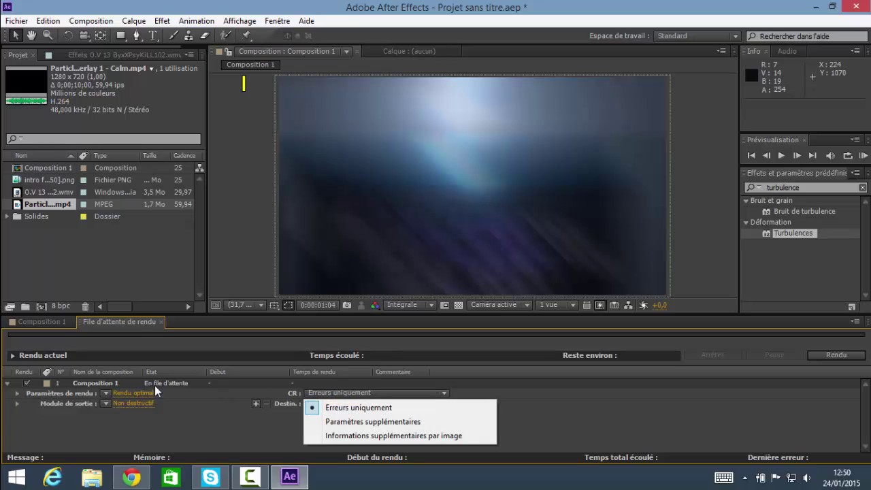
{"action": "left_click", "coordinate": [129, 394]}
{"action": "left_click", "coordinate": [130, 394]}
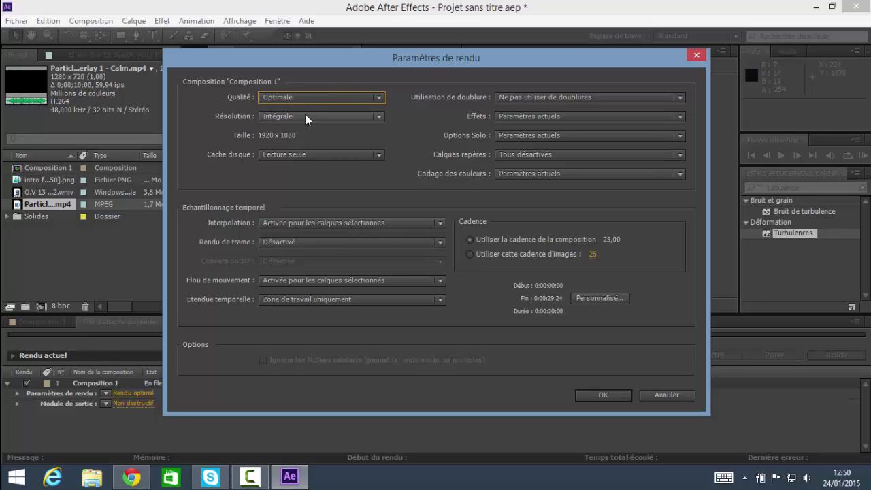
{"action": "left_click", "coordinate": [696, 56]}
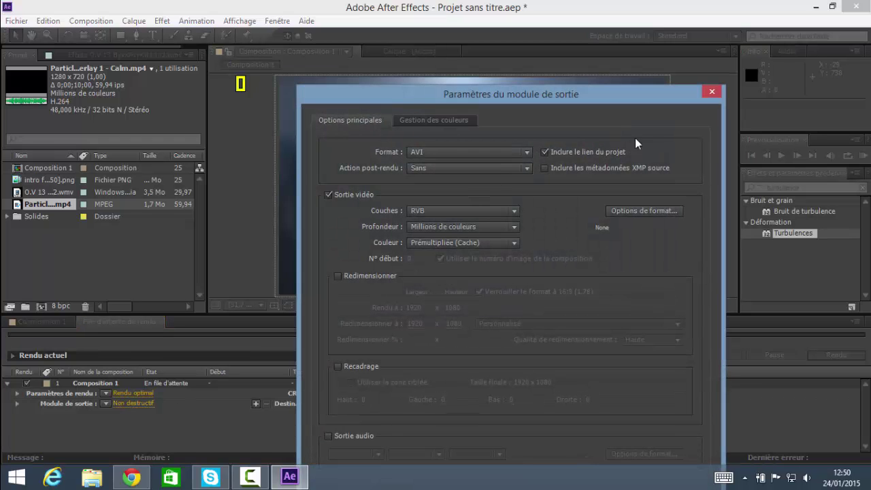
{"action": "left_click", "coordinate": [712, 93]}
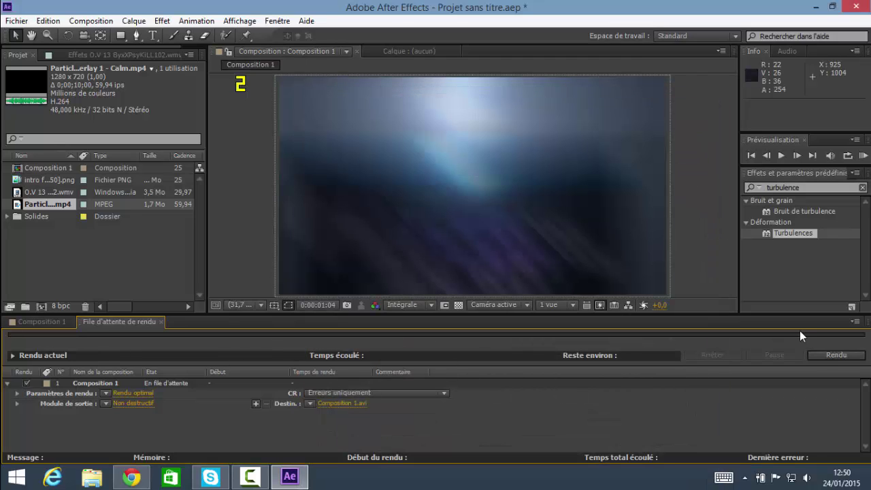
Close After Effects without saving the project and minimise the recorder window over the desktop.
{"action": "left_click", "coordinate": [856, 6]}
{"action": "left_click", "coordinate": [501, 257]}
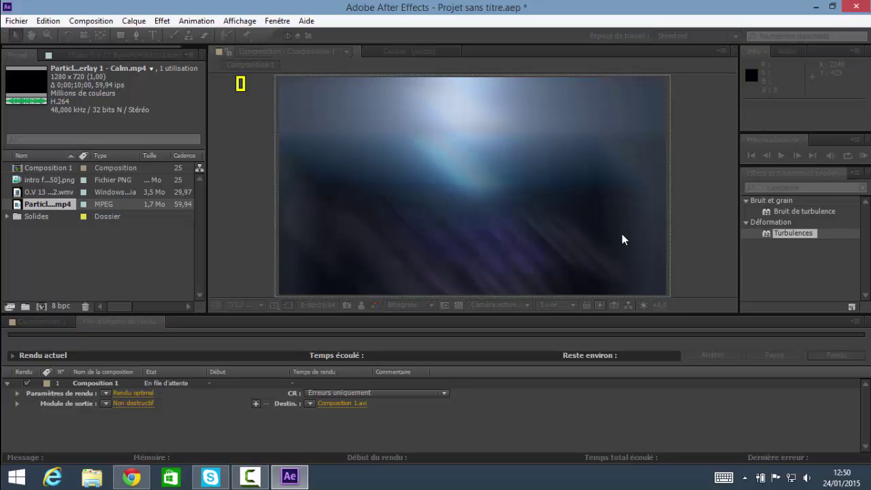
{"action": "left_click", "coordinate": [250, 478]}
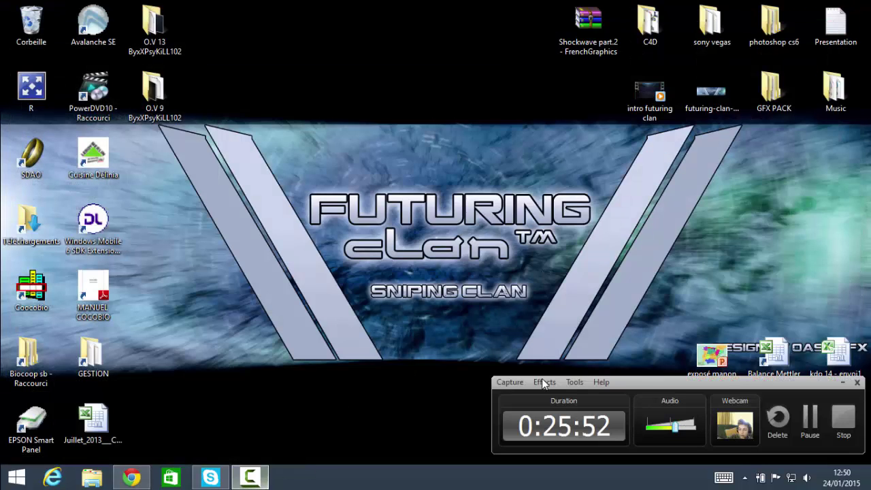
{"action": "left_click", "coordinate": [841, 384]}
Open the intro futuring clan video from the desktop in an enlarged player, replay it from the beginning and close it.
{"action": "double_click", "coordinate": [644, 94]}
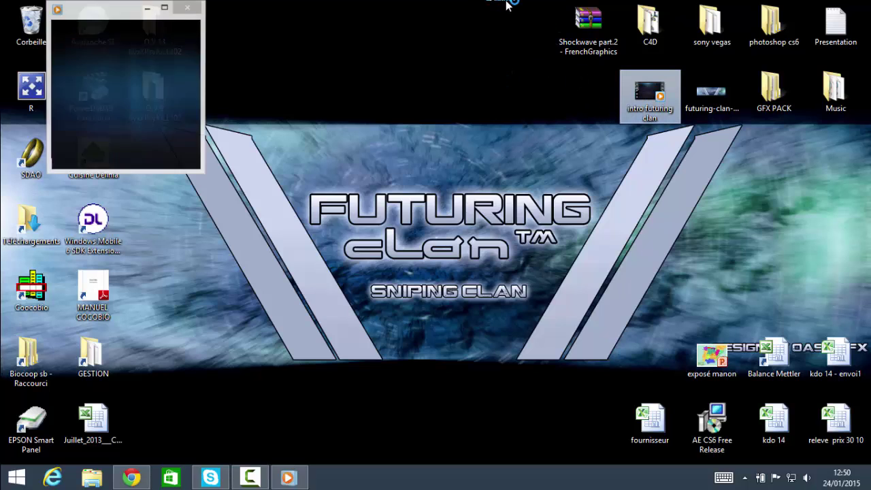
{"action": "left_click", "coordinate": [165, 9]}
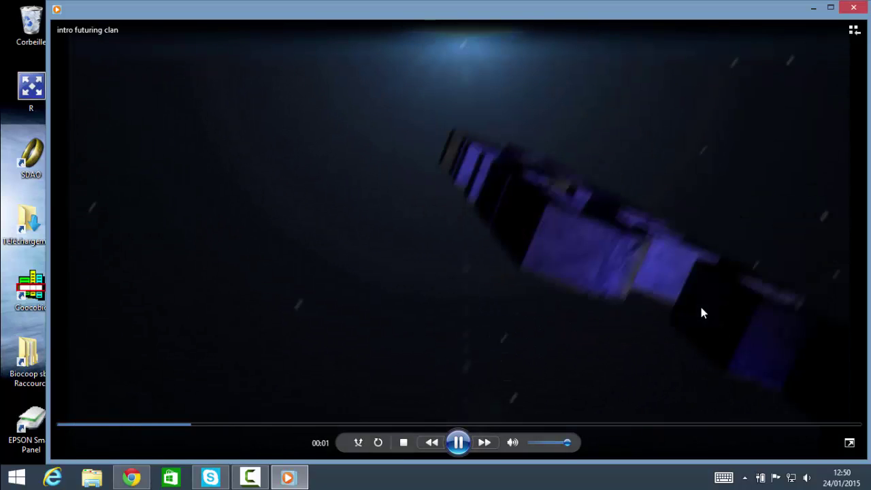
{"action": "left_click", "coordinate": [460, 445]}
{"action": "left_click", "coordinate": [176, 424]}
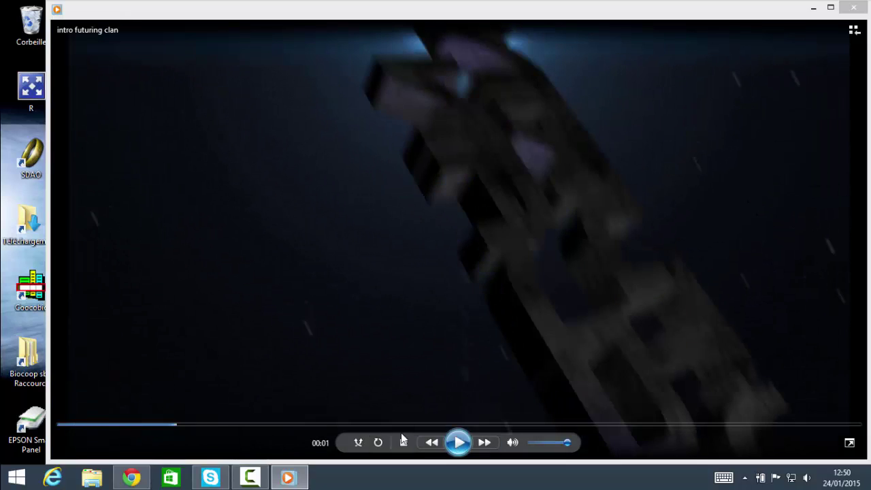
{"action": "left_click_drag", "start_coordinate": [177, 425], "coordinate": [62, 424]}
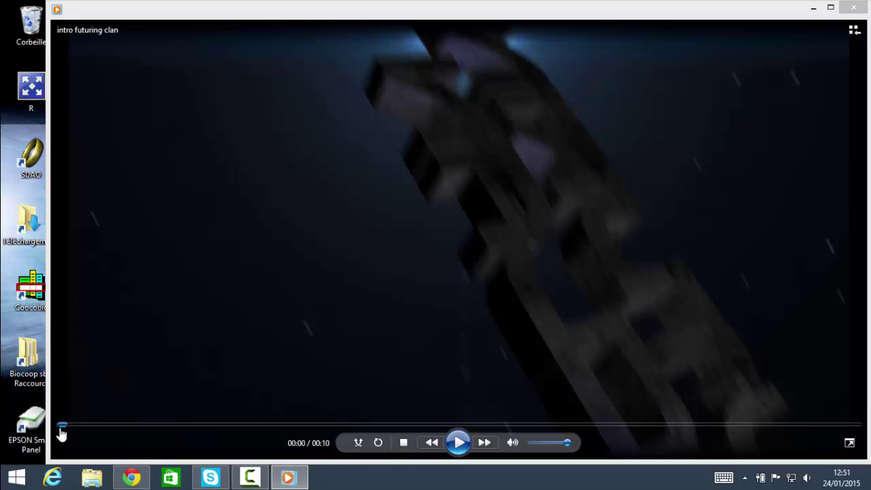
{"action": "left_click", "coordinate": [458, 443]}
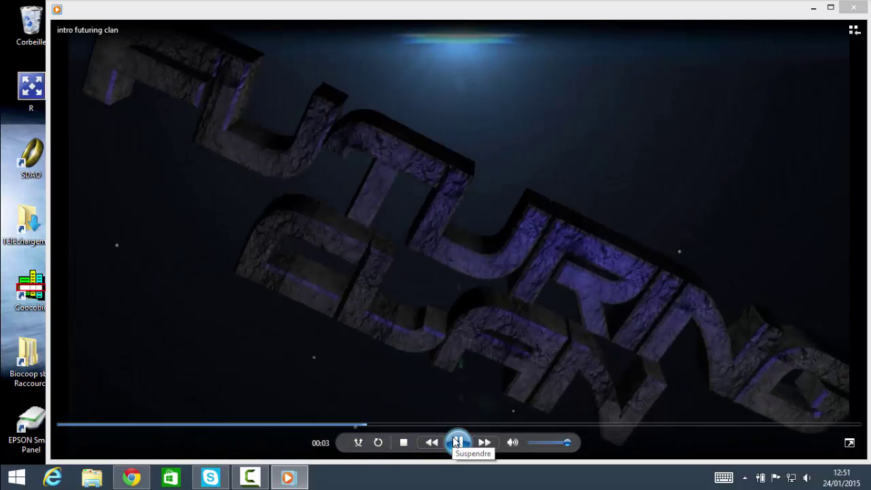
{"action": "left_click", "coordinate": [457, 442]}
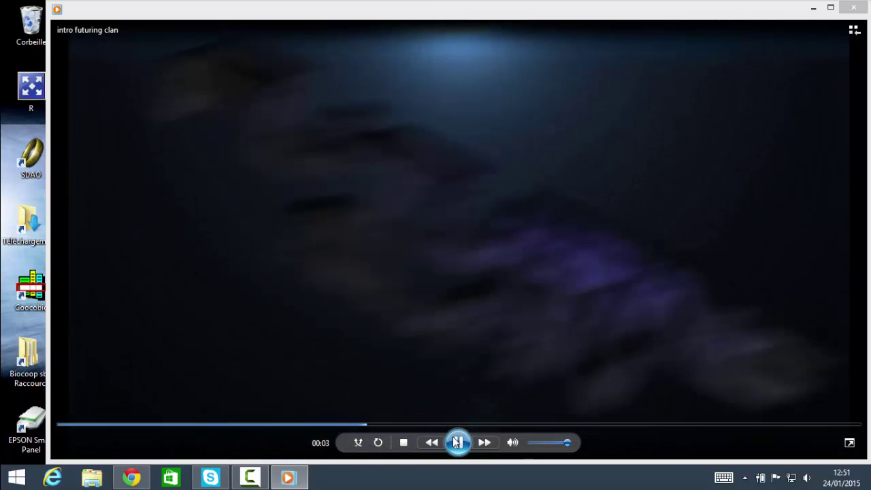
{"action": "left_click", "coordinate": [854, 7]}
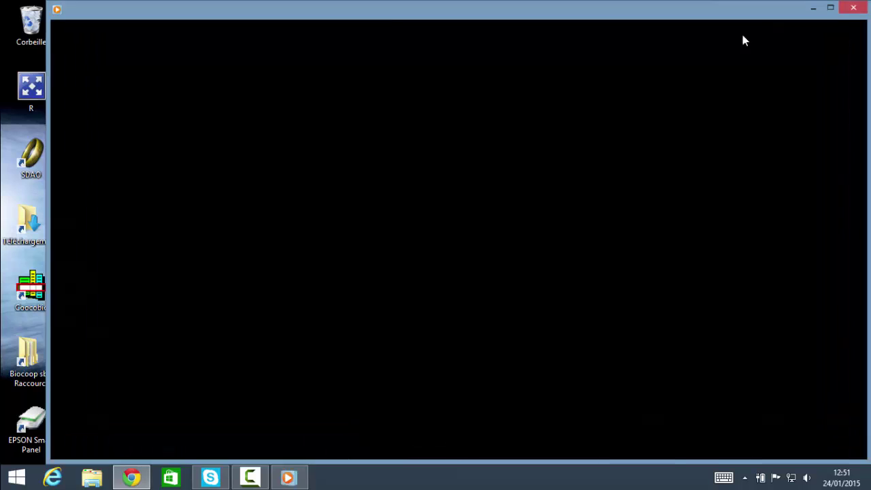
{"action": "left_click_drag", "start_coordinate": [331, 124], "coordinate": [496, 264]}
{"action": "left_click_drag", "start_coordinate": [245, 131], "coordinate": [597, 316]}
{"action": "left_click_drag", "start_coordinate": [597, 315], "coordinate": [296, 138]}
{"action": "left_click_drag", "start_coordinate": [285, 167], "coordinate": [598, 310]}
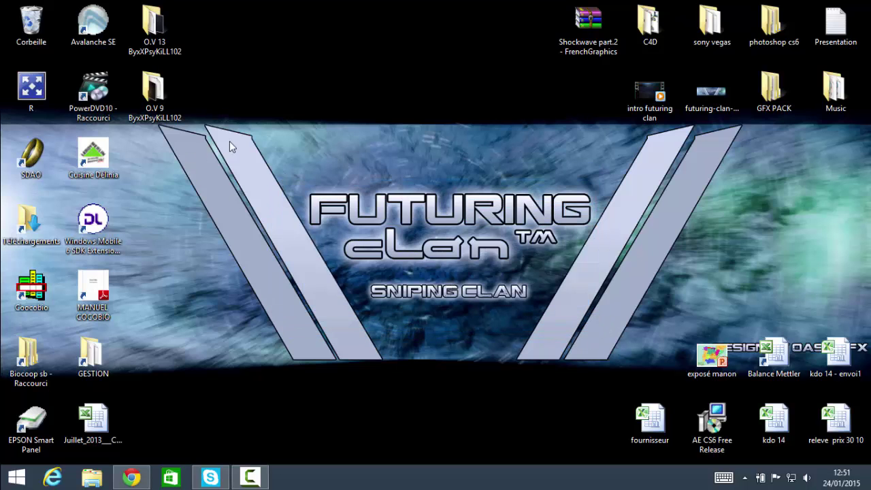
{"action": "mouse_move", "coordinate": [297, 186]}
{"action": "left_mouse_down"}
{"action": "mouse_move", "coordinate": [568, 303]}
{"action": "mouse_move", "coordinate": [597, 306]}
{"action": "mouse_move", "coordinate": [396, 202]}
{"action": "mouse_move", "coordinate": [361, 188]}
{"action": "mouse_move", "coordinate": [299, 190]}
{"action": "mouse_move", "coordinate": [308, 192]}
{"action": "left_mouse_up"}
{"action": "left_click_drag", "start_coordinate": [270, 167], "coordinate": [606, 314]}
{"action": "left_click_drag", "start_coordinate": [606, 315], "coordinate": [563, 297]}
{"action": "left_click_drag", "start_coordinate": [477, 367], "coordinate": [479, 122]}
{"action": "left_click_drag", "start_coordinate": [422, 124], "coordinate": [422, 375]}
{"action": "left_click_drag", "start_coordinate": [291, 150], "coordinate": [592, 320]}
{"action": "left_click_drag", "start_coordinate": [592, 322], "coordinate": [303, 185]}
{"action": "left_click_drag", "start_coordinate": [303, 185], "coordinate": [620, 330]}
{"action": "mouse_move", "coordinate": [564, 304]}
{"action": "left_mouse_down"}
{"action": "mouse_move", "coordinate": [398, 228]}
{"action": "mouse_move", "coordinate": [332, 183]}
{"action": "left_mouse_up"}
{"action": "mouse_move", "coordinate": [283, 170]}
{"action": "left_mouse_down"}
{"action": "mouse_move", "coordinate": [669, 338]}
{"action": "mouse_move", "coordinate": [620, 320]}
{"action": "mouse_move", "coordinate": [488, 225]}
{"action": "mouse_move", "coordinate": [310, 169]}
{"action": "mouse_move", "coordinate": [290, 174]}
{"action": "left_mouse_up"}
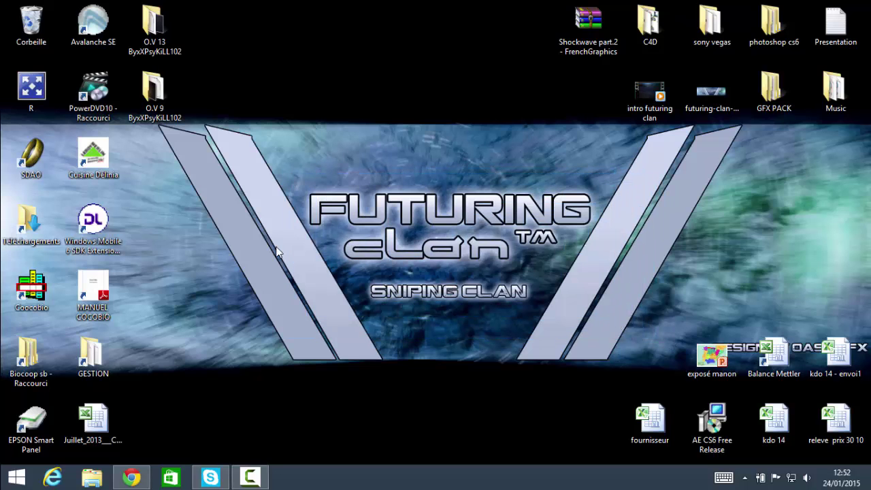